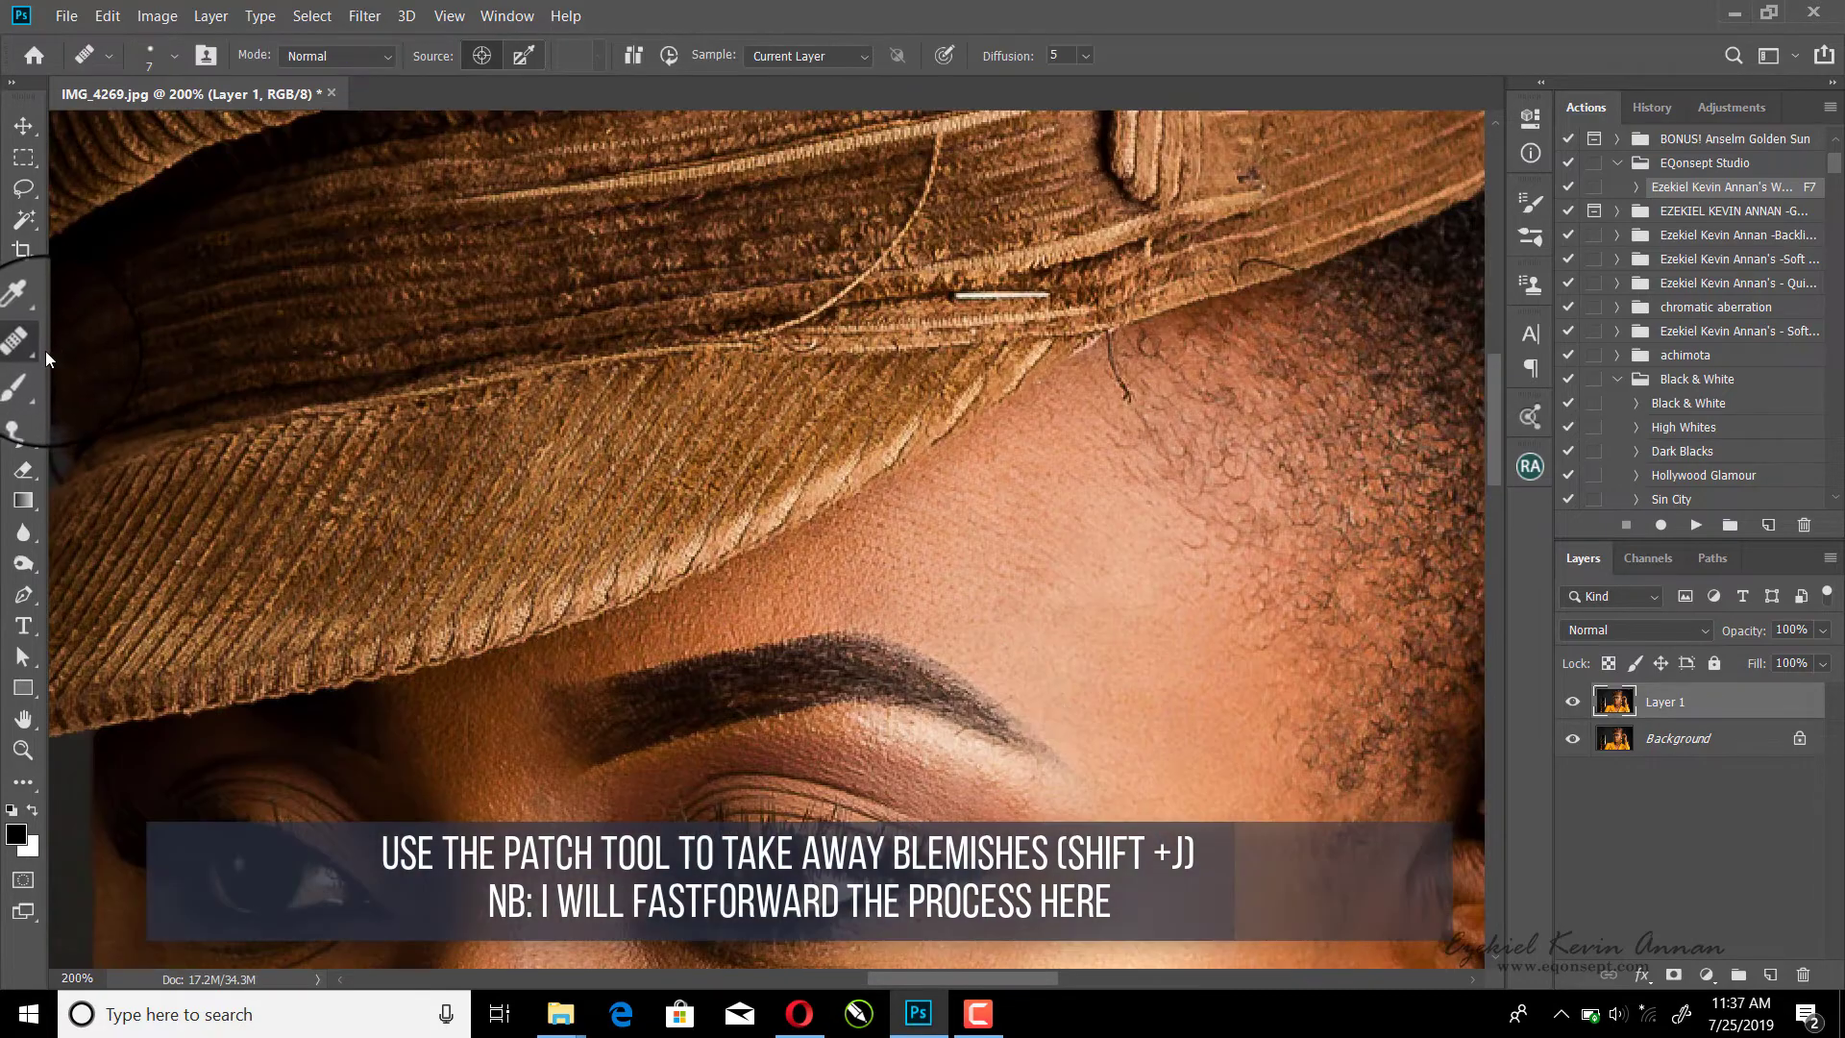
Step: Remove the stray hairs on the forehead below the brim and the loose thread on the cap using the Spot Healing Brush at size 6
right_click(35, 353)
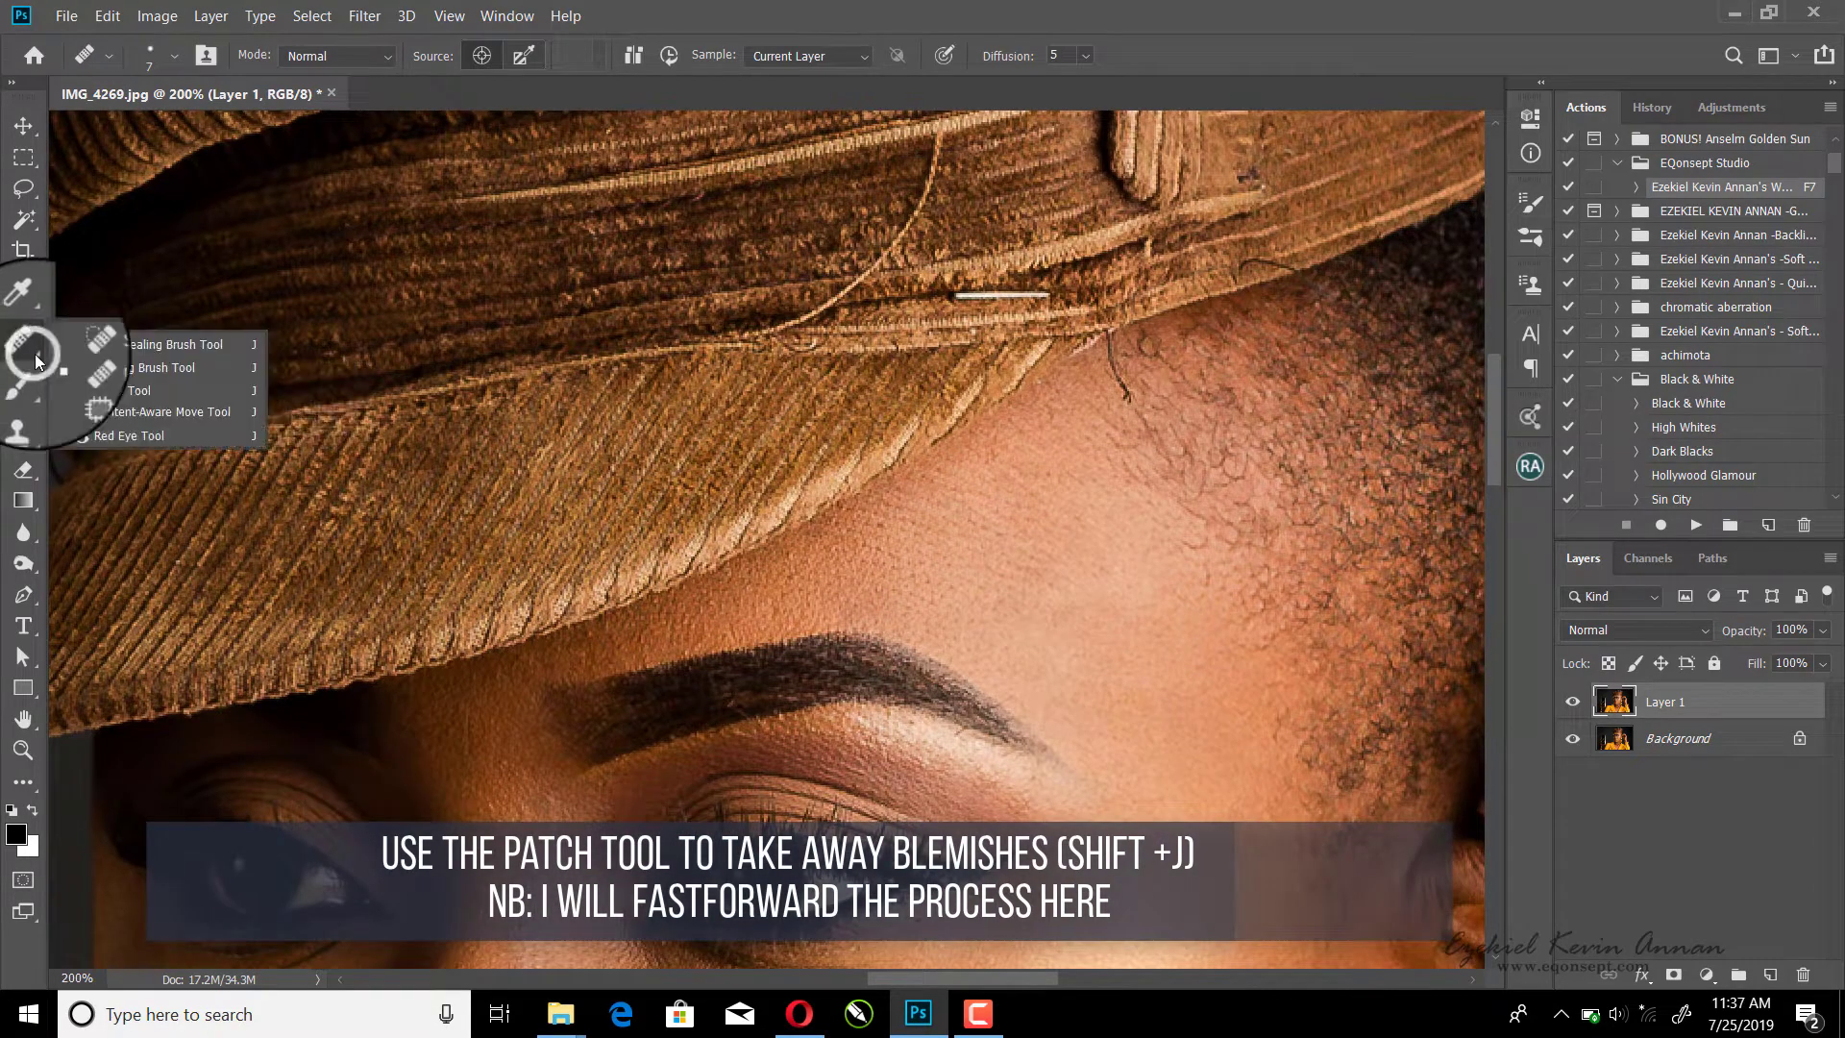
click(96, 339)
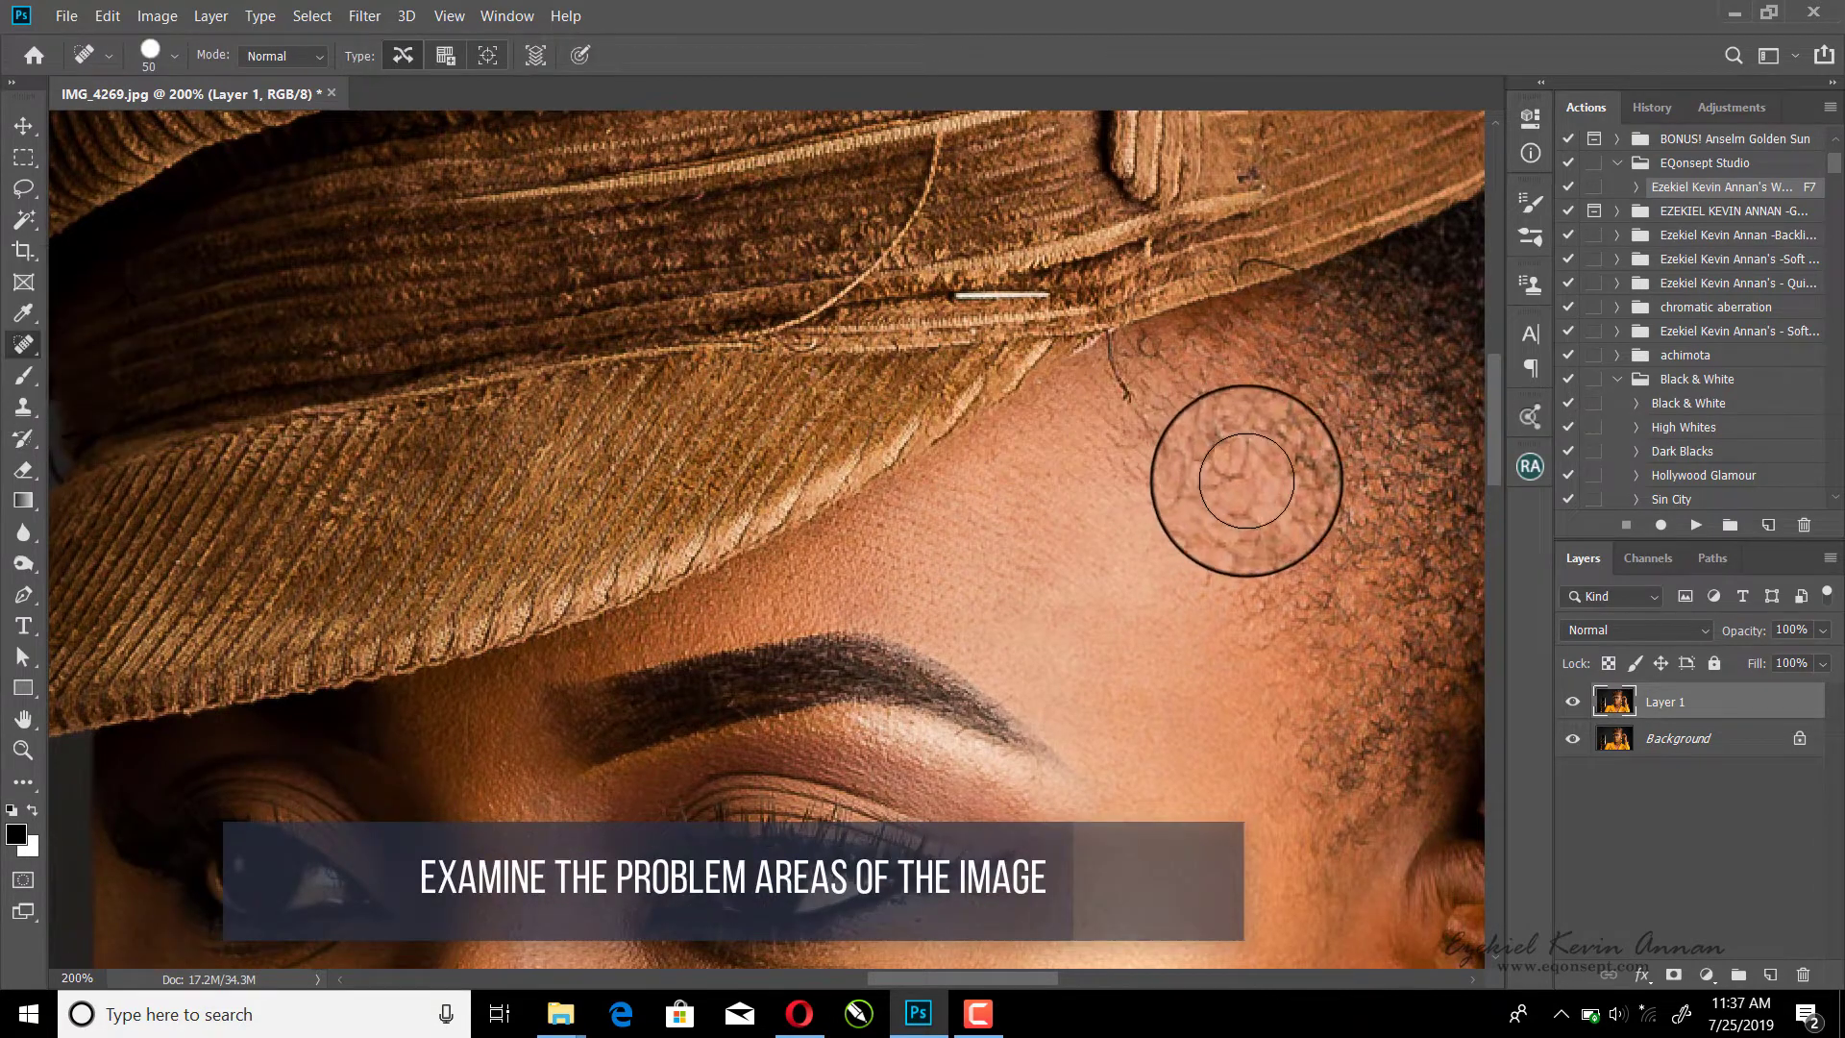
key(bracketleft)
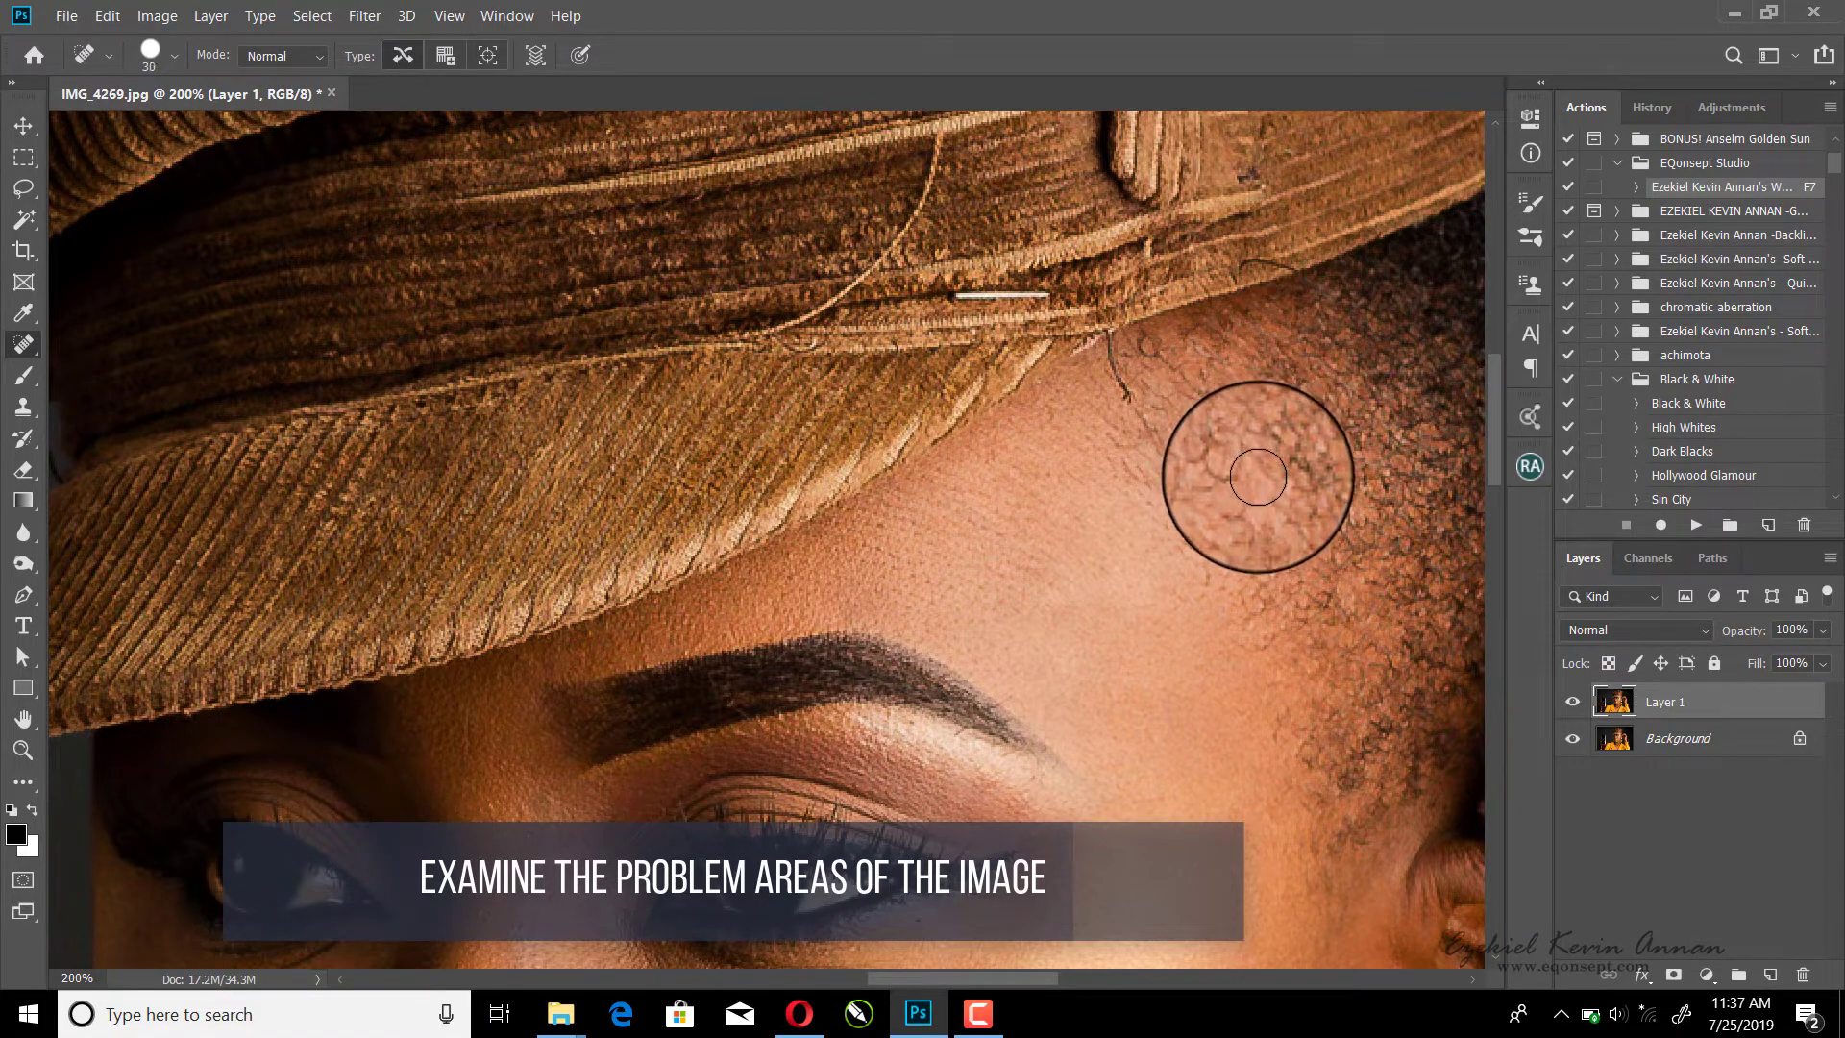
key(bracketleft)
key(bracketleft)
key(bracketleft)
key(bracketleft)
key(bracketleft)
key(bracketleft)
key(bracketleft)
key(bracketleft)
key(bracketleft)
key(bracketleft)
mouse_move(1108, 344)
mouse_down()
mouse_move(1129, 404)
mouse_move(1156, 394)
mouse_move(1137, 405)
mouse_move(1119, 359)
mouse_up()
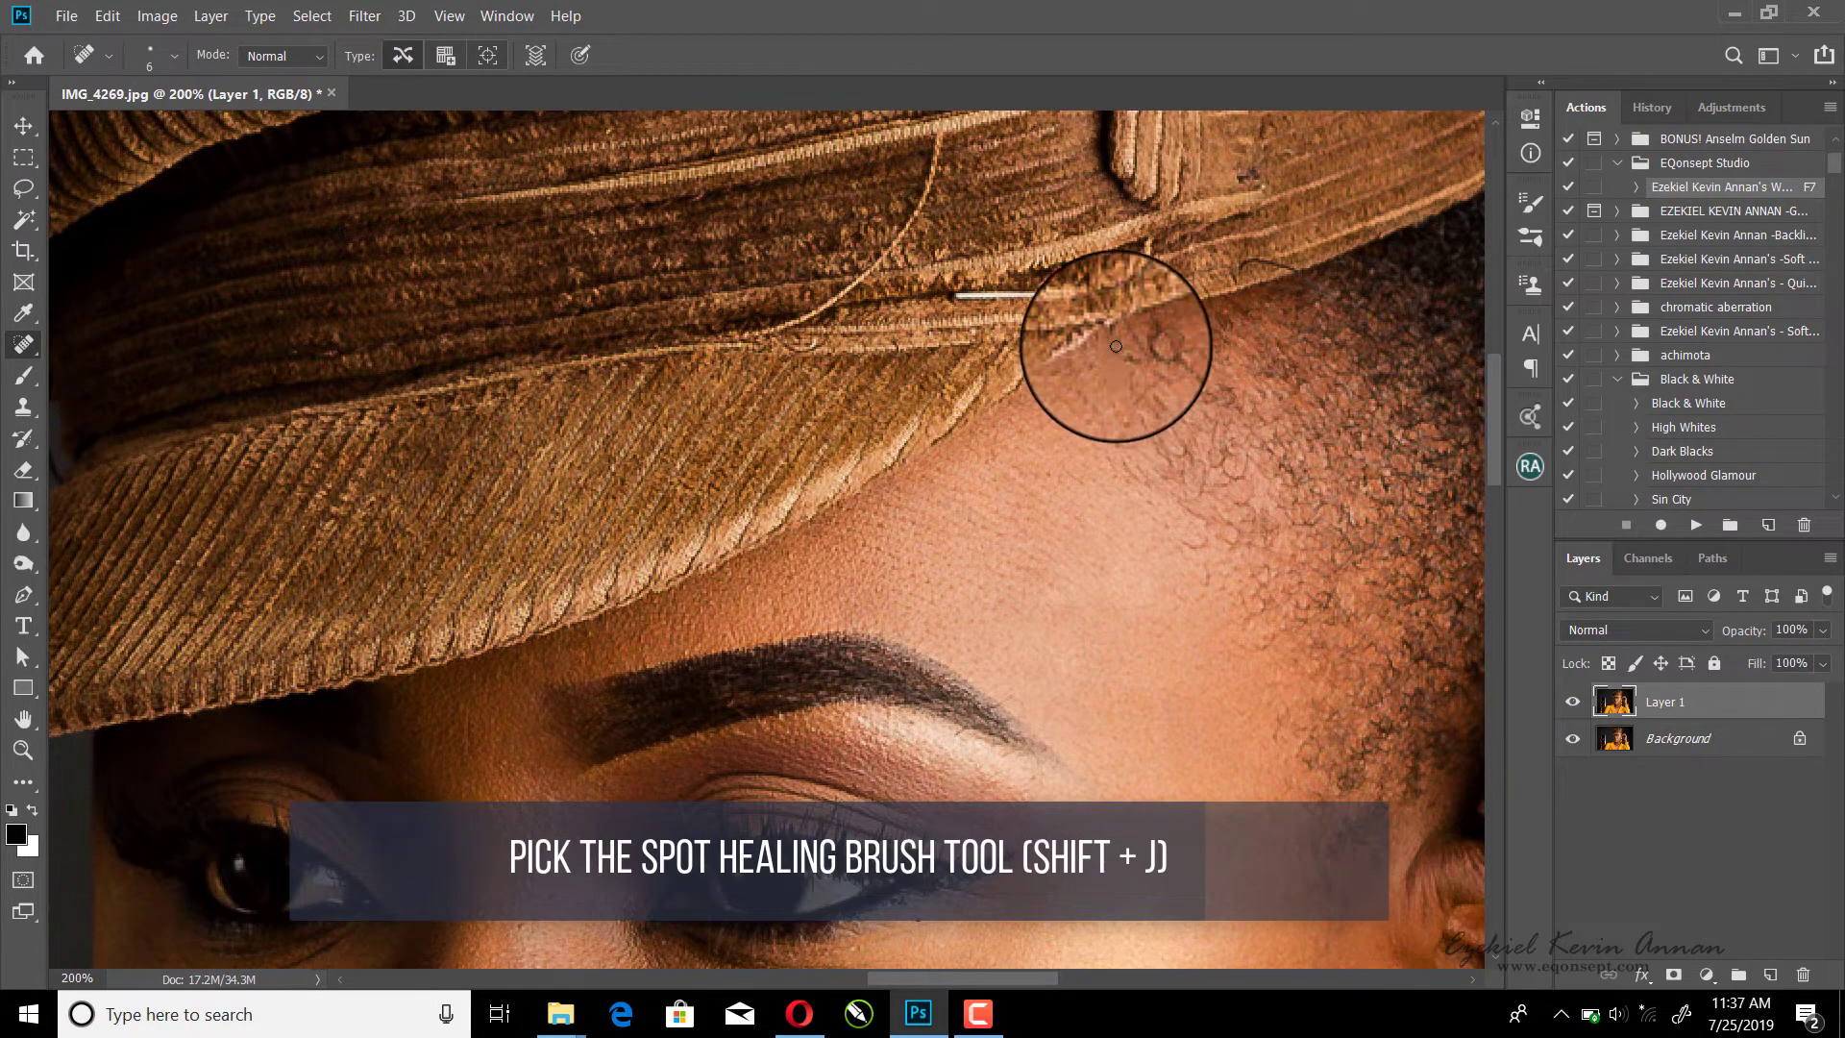
mouse_move(1240, 273)
mouse_down()
mouse_move(1298, 274)
mouse_move(1301, 305)
mouse_up()
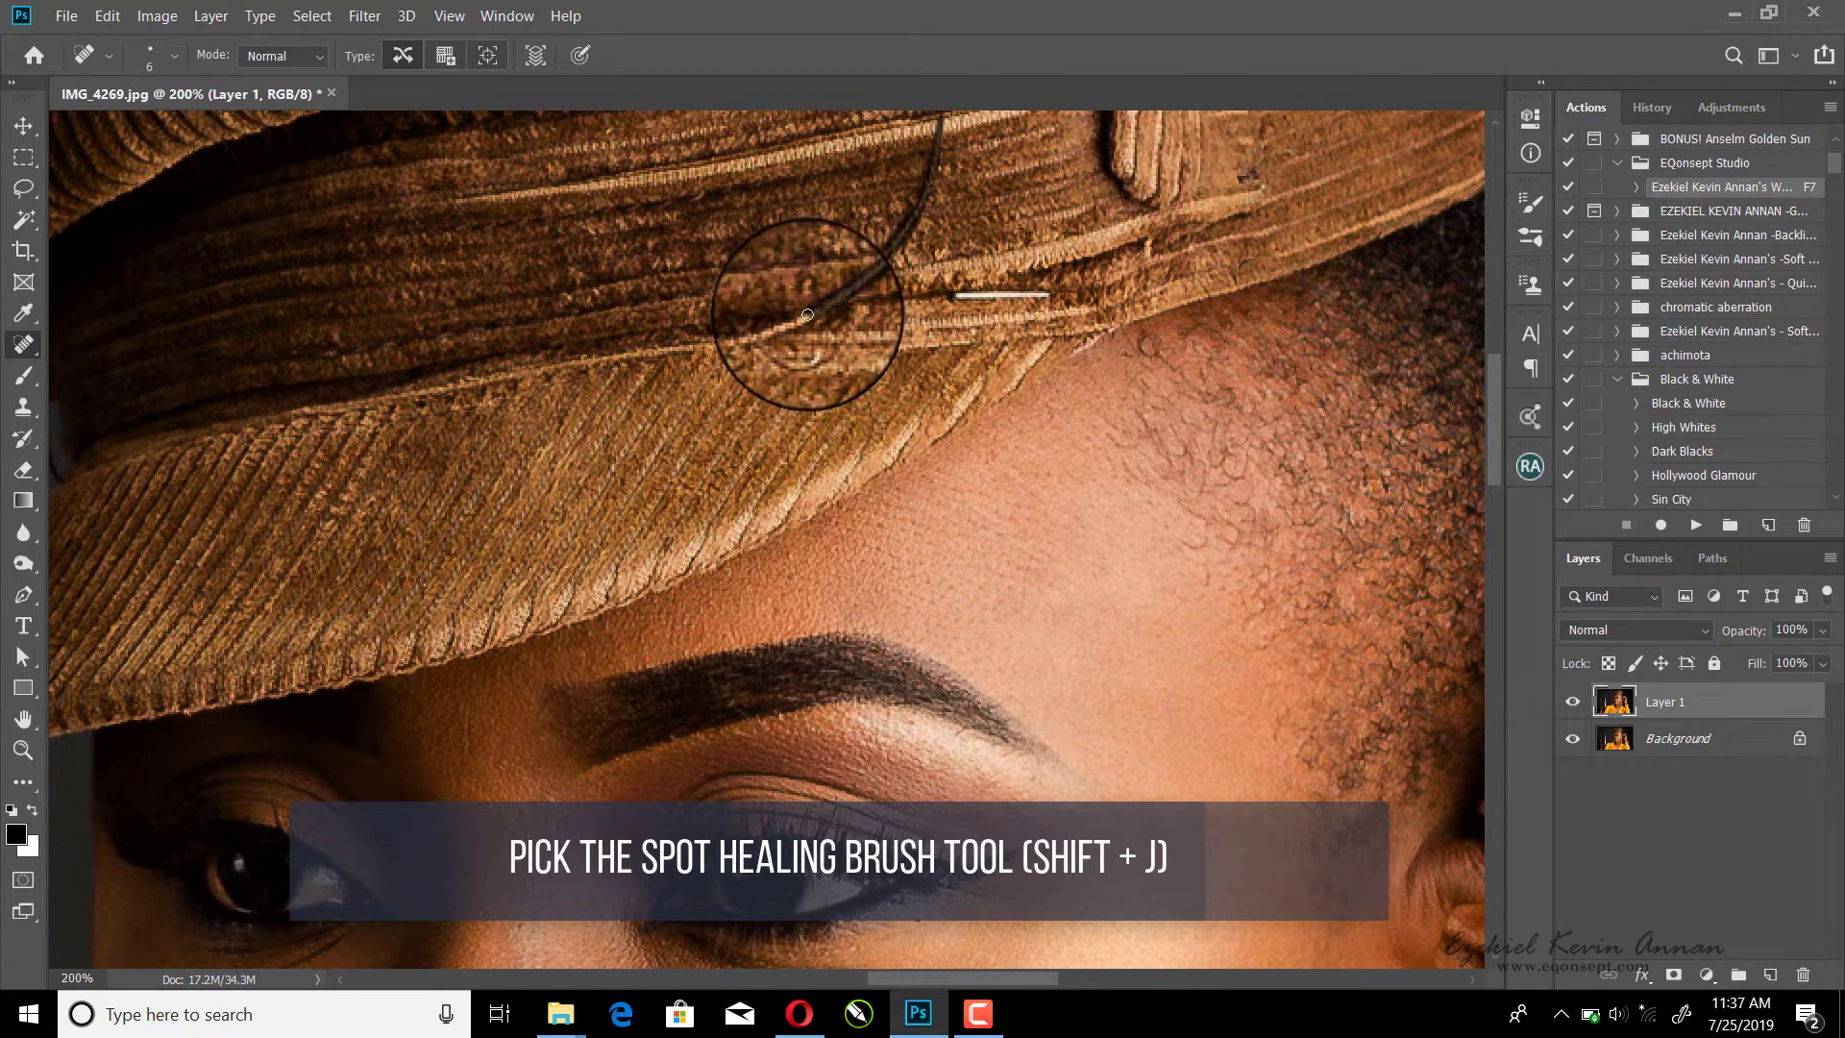
drag(747, 331, 751, 338)
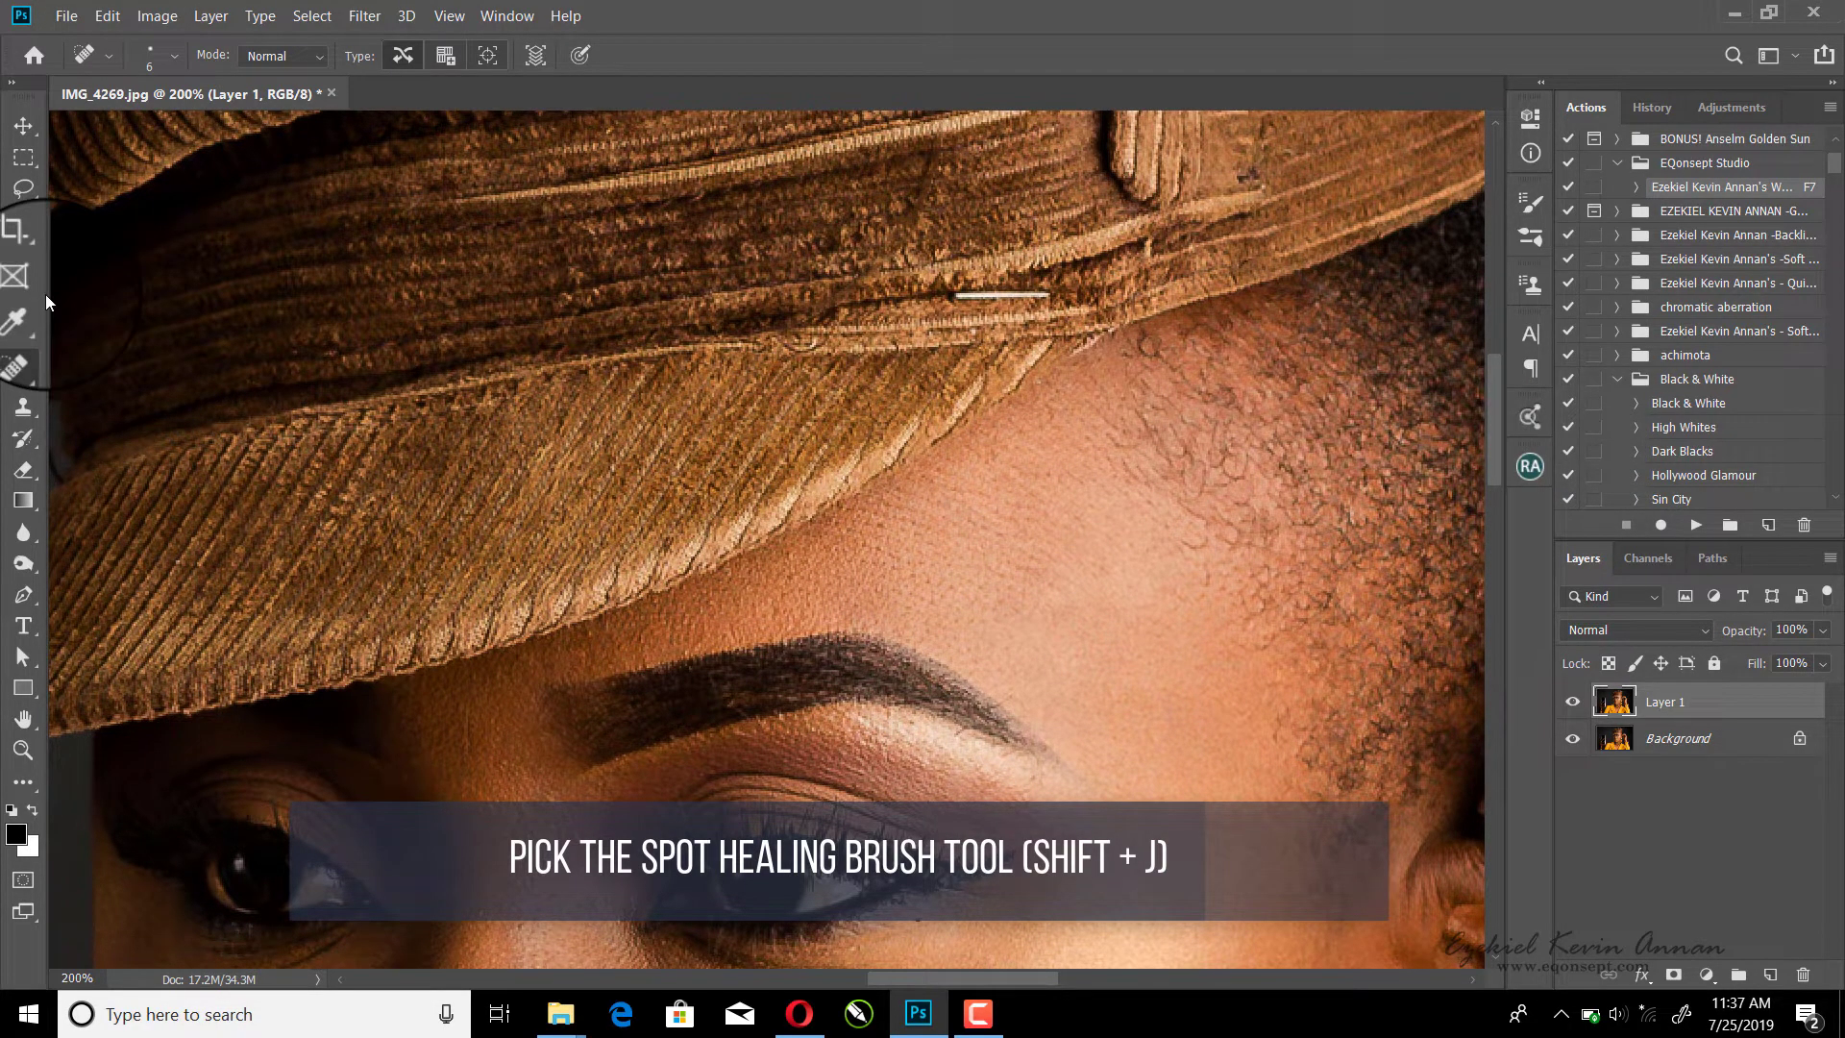
Step: Patch two spots along the cap's band where the loose thread ran, using the Patch Tool
key(shift+j)
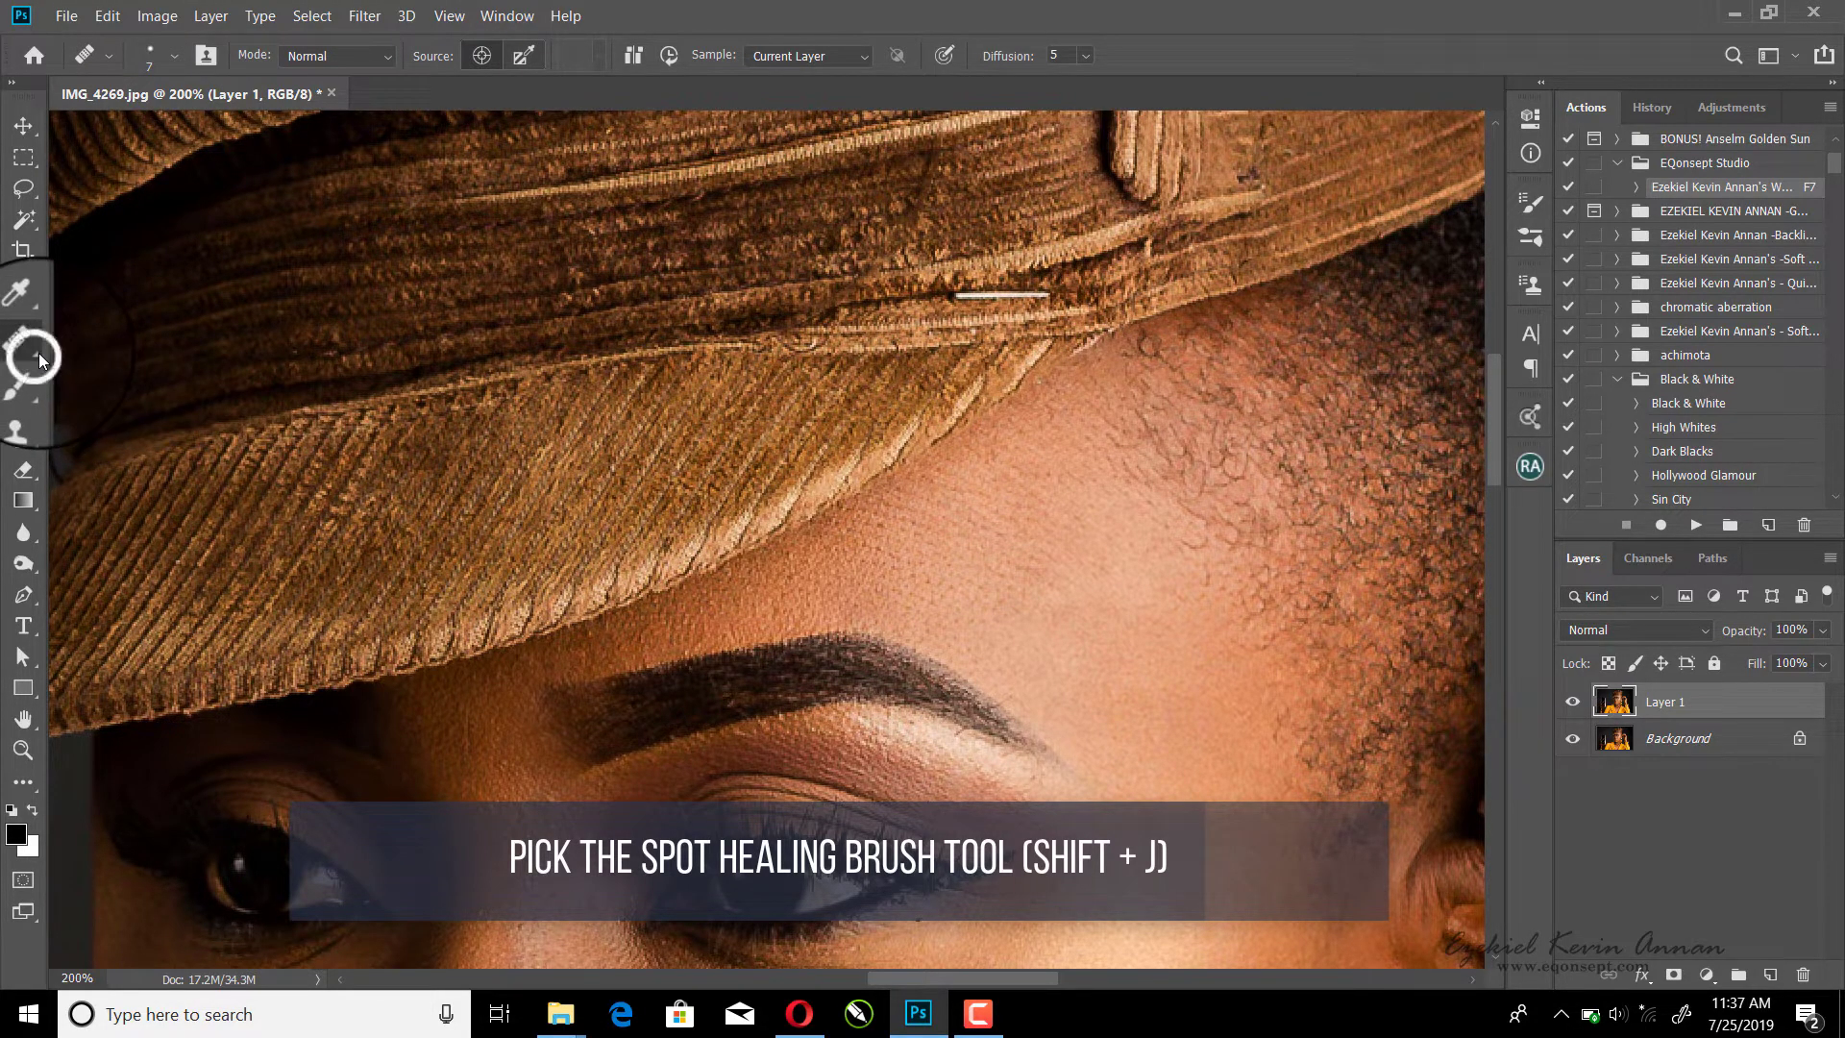
right_click(38, 355)
click(92, 387)
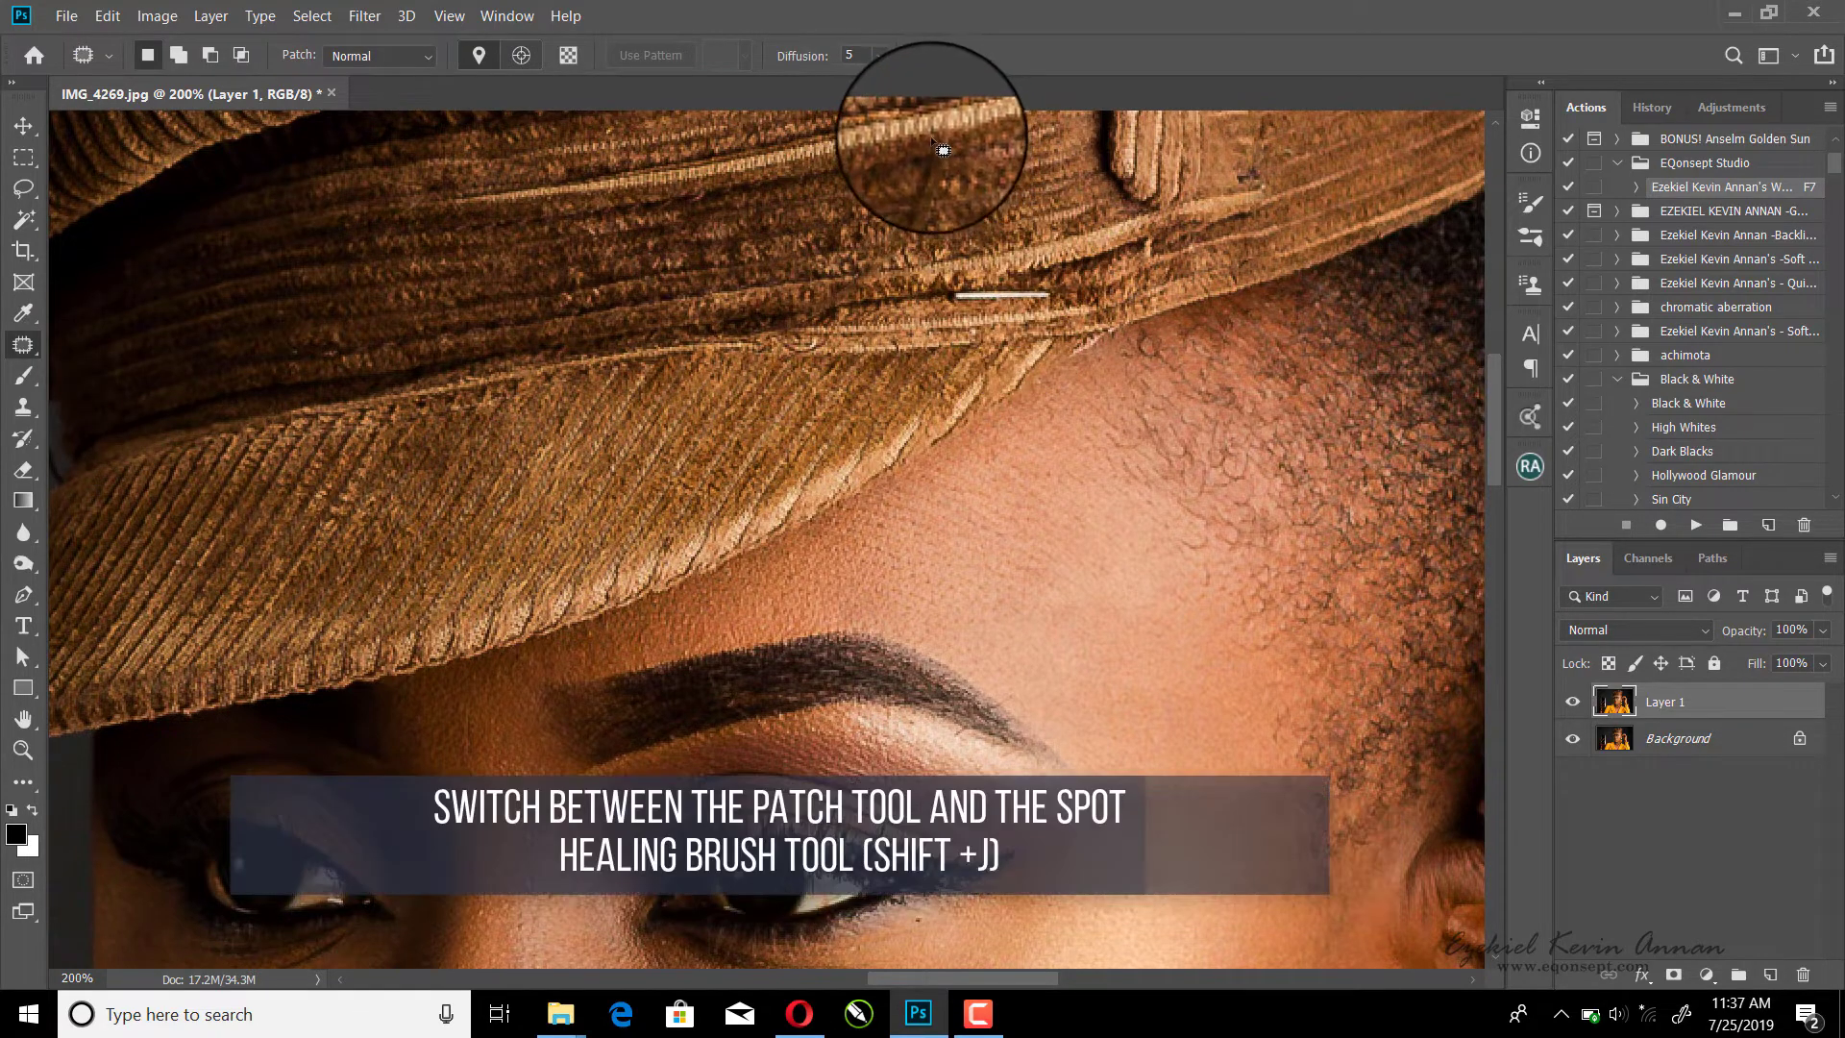
mouse_move(939, 157)
mouse_down()
mouse_move(939, 186)
mouse_move(976, 154)
mouse_up()
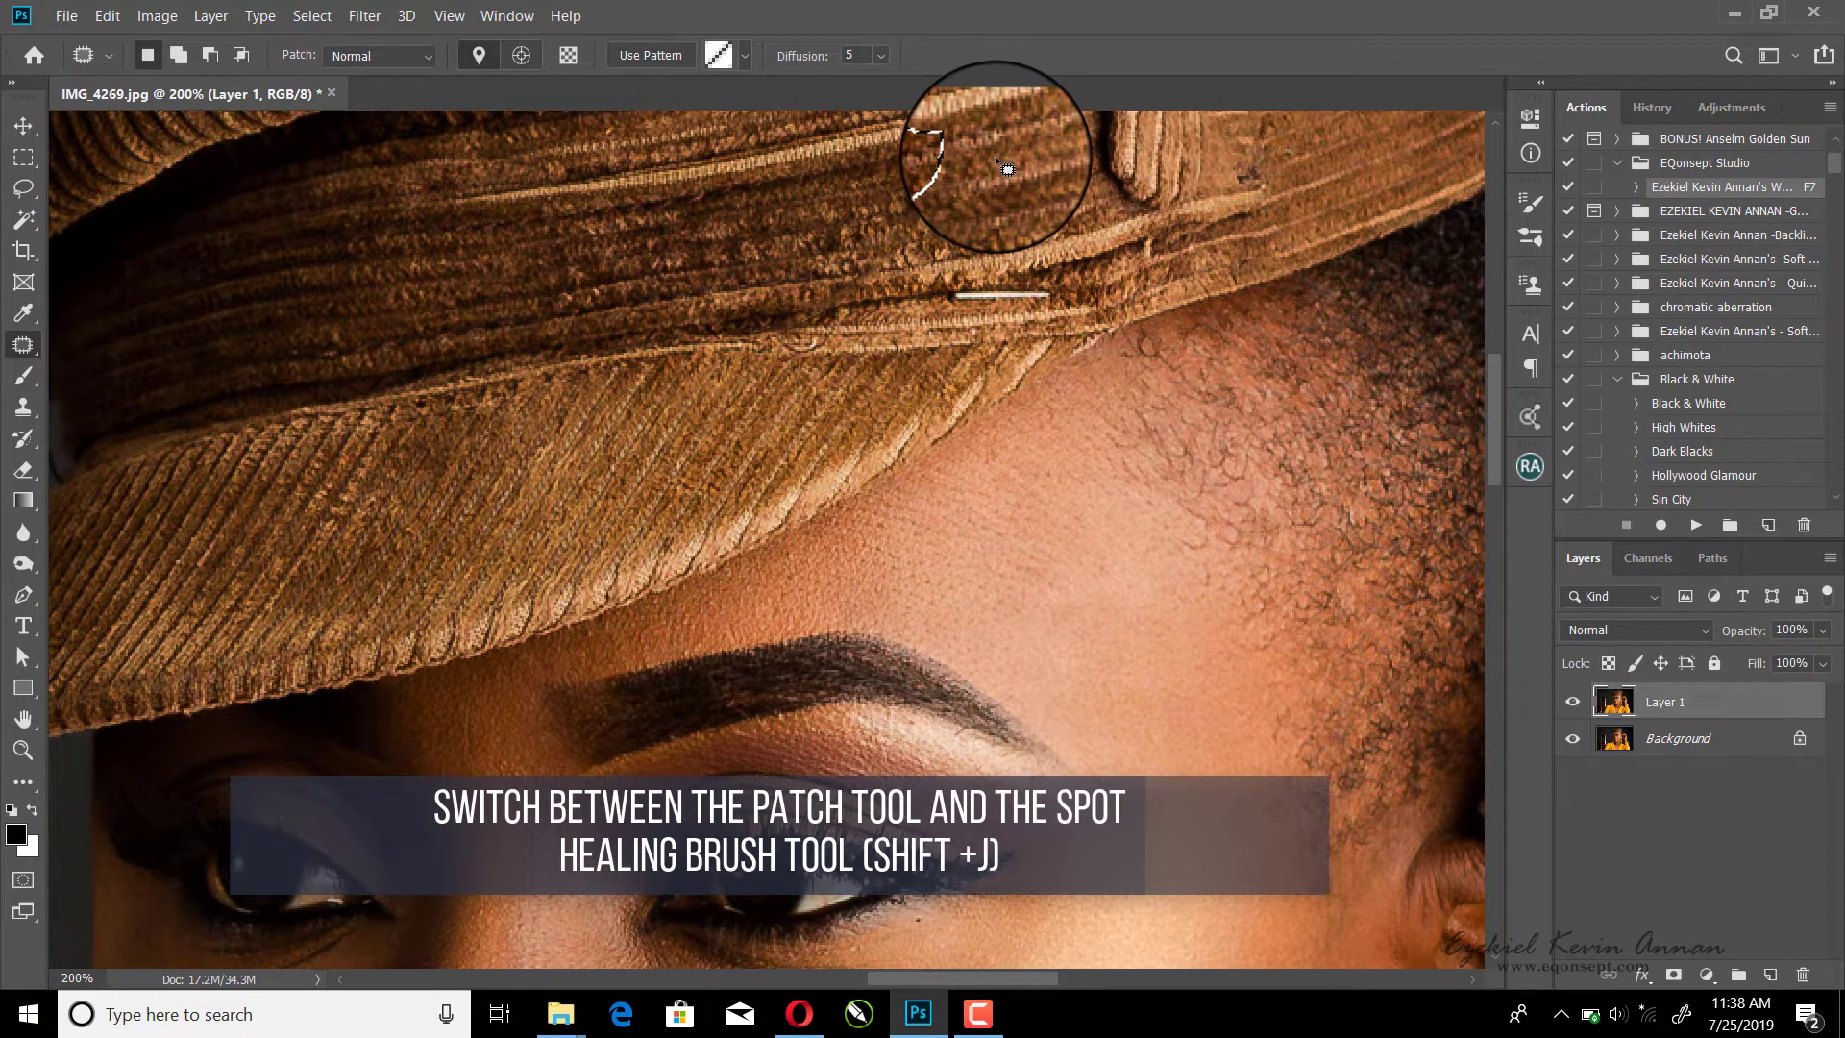
key(ctrl+d)
mouse_move(929, 204)
mouse_down()
mouse_move(874, 251)
mouse_move(898, 259)
mouse_move(938, 188)
mouse_move(948, 200)
mouse_up()
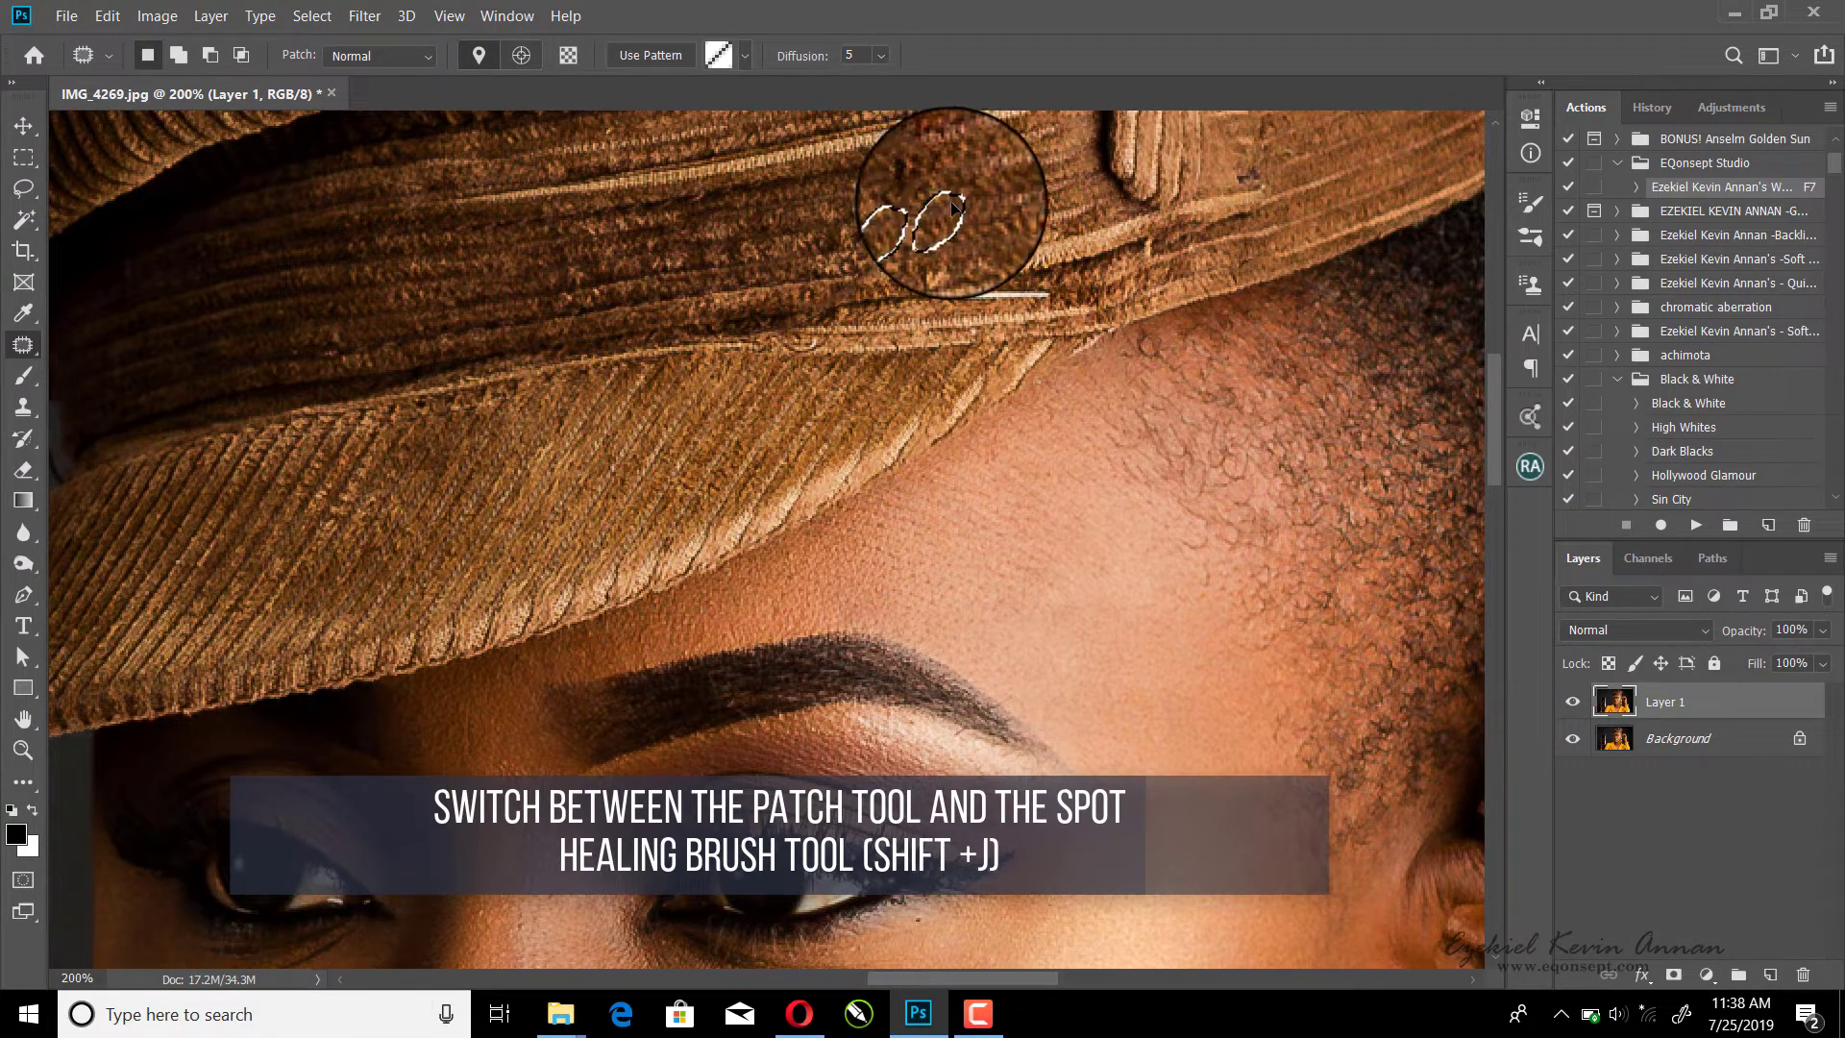
key(ctrl+d)
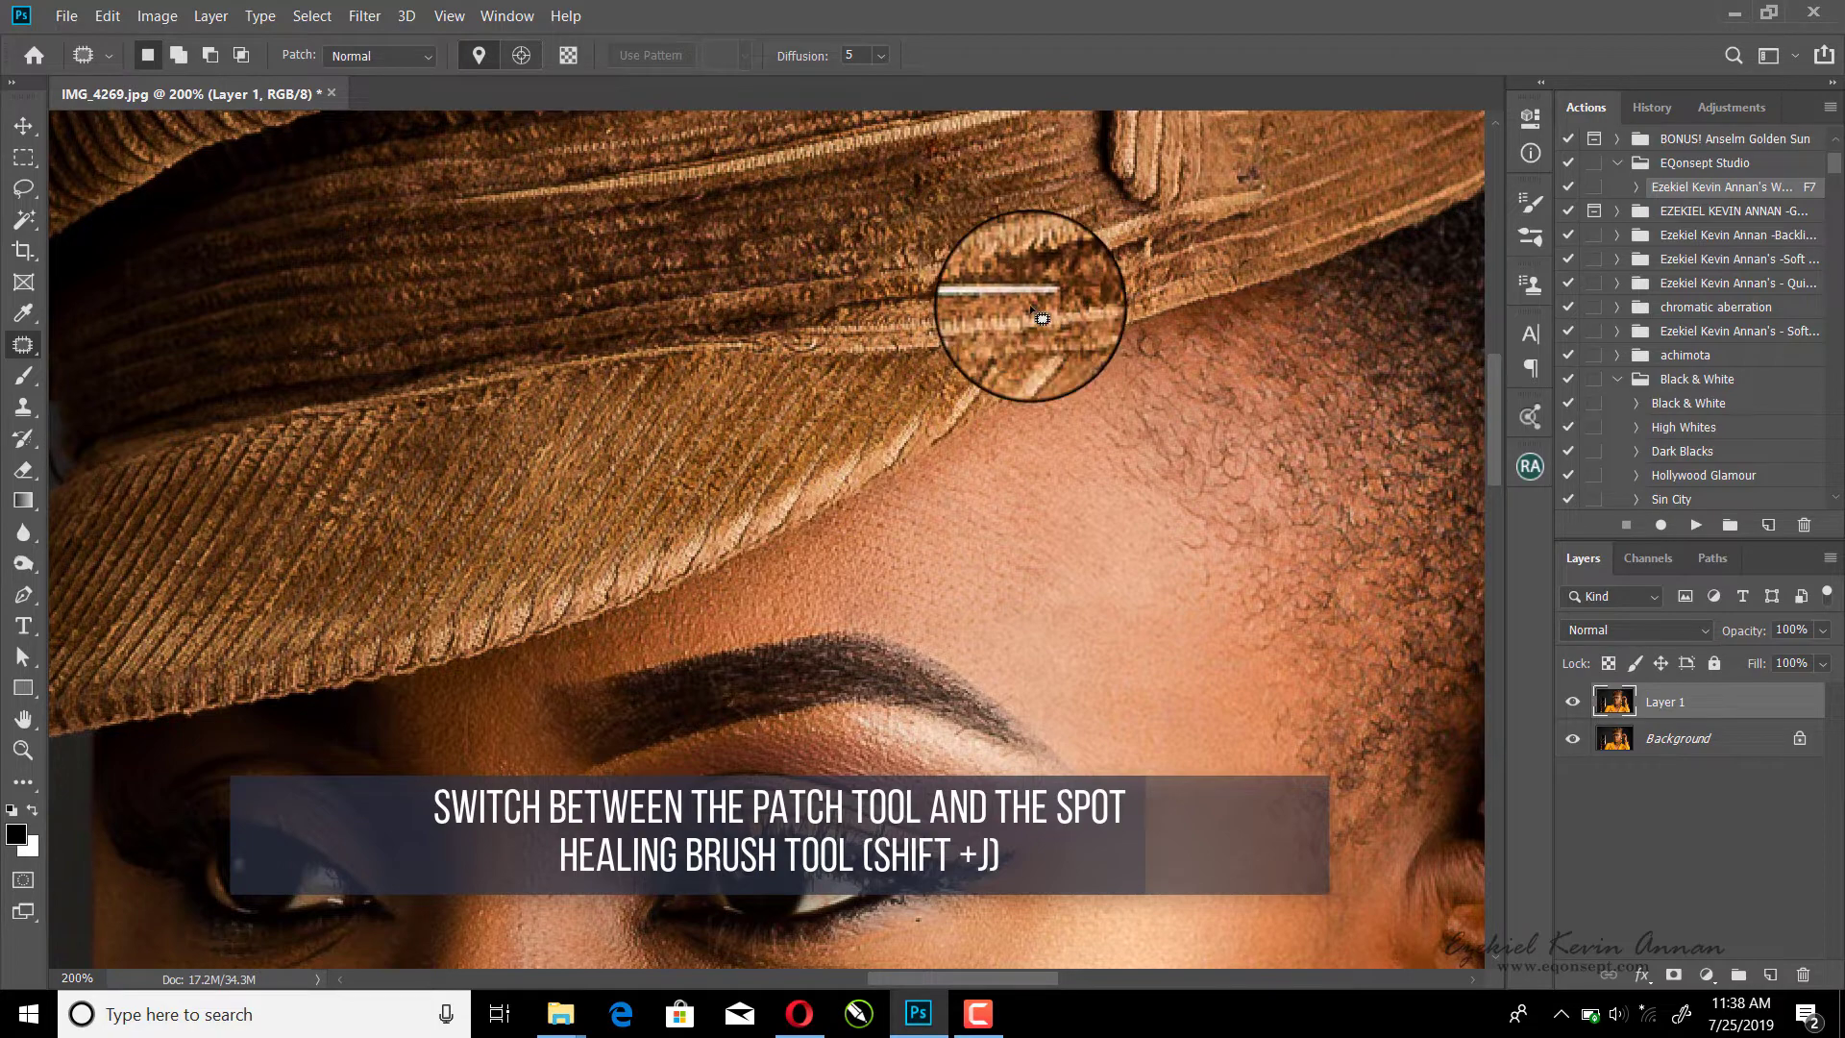
Step: Patch the light mark on the cap's band beside the button and remove the white pin with the Spot Healing Brush
drag(1497, 410, 1495, 360)
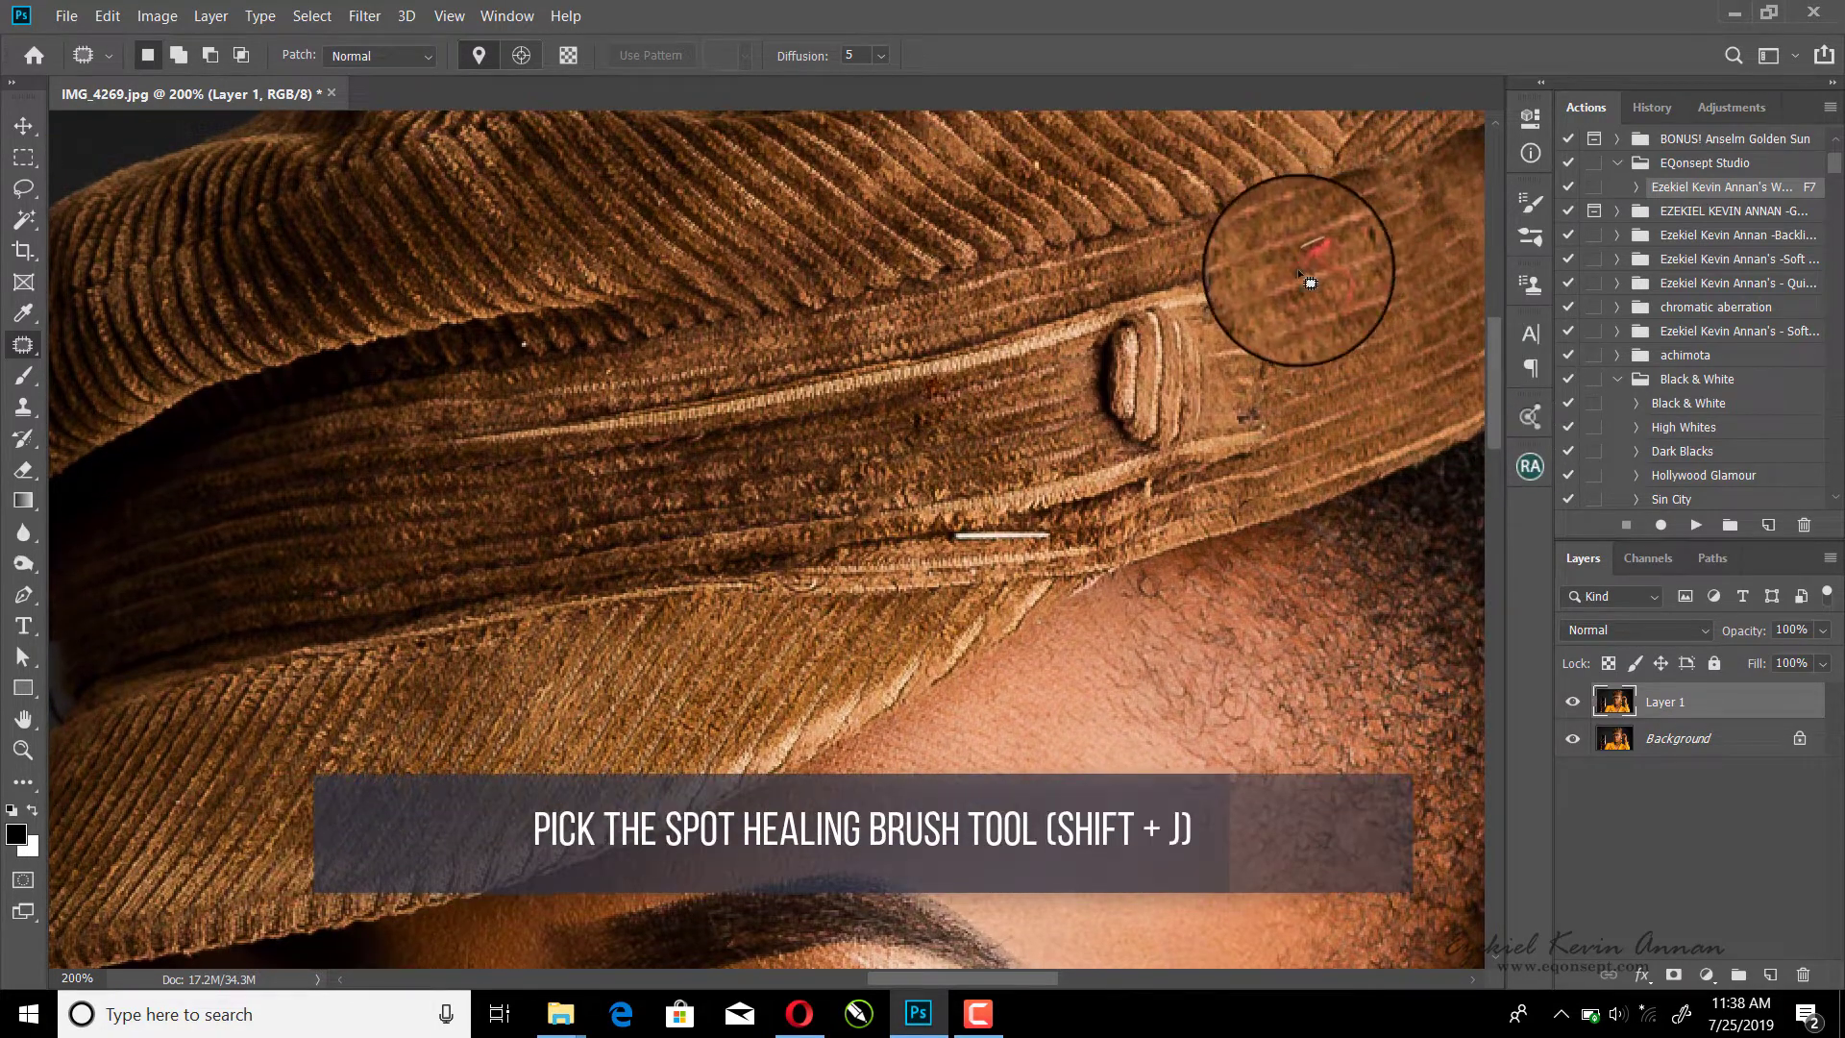
drag(1298, 271, 1384, 269)
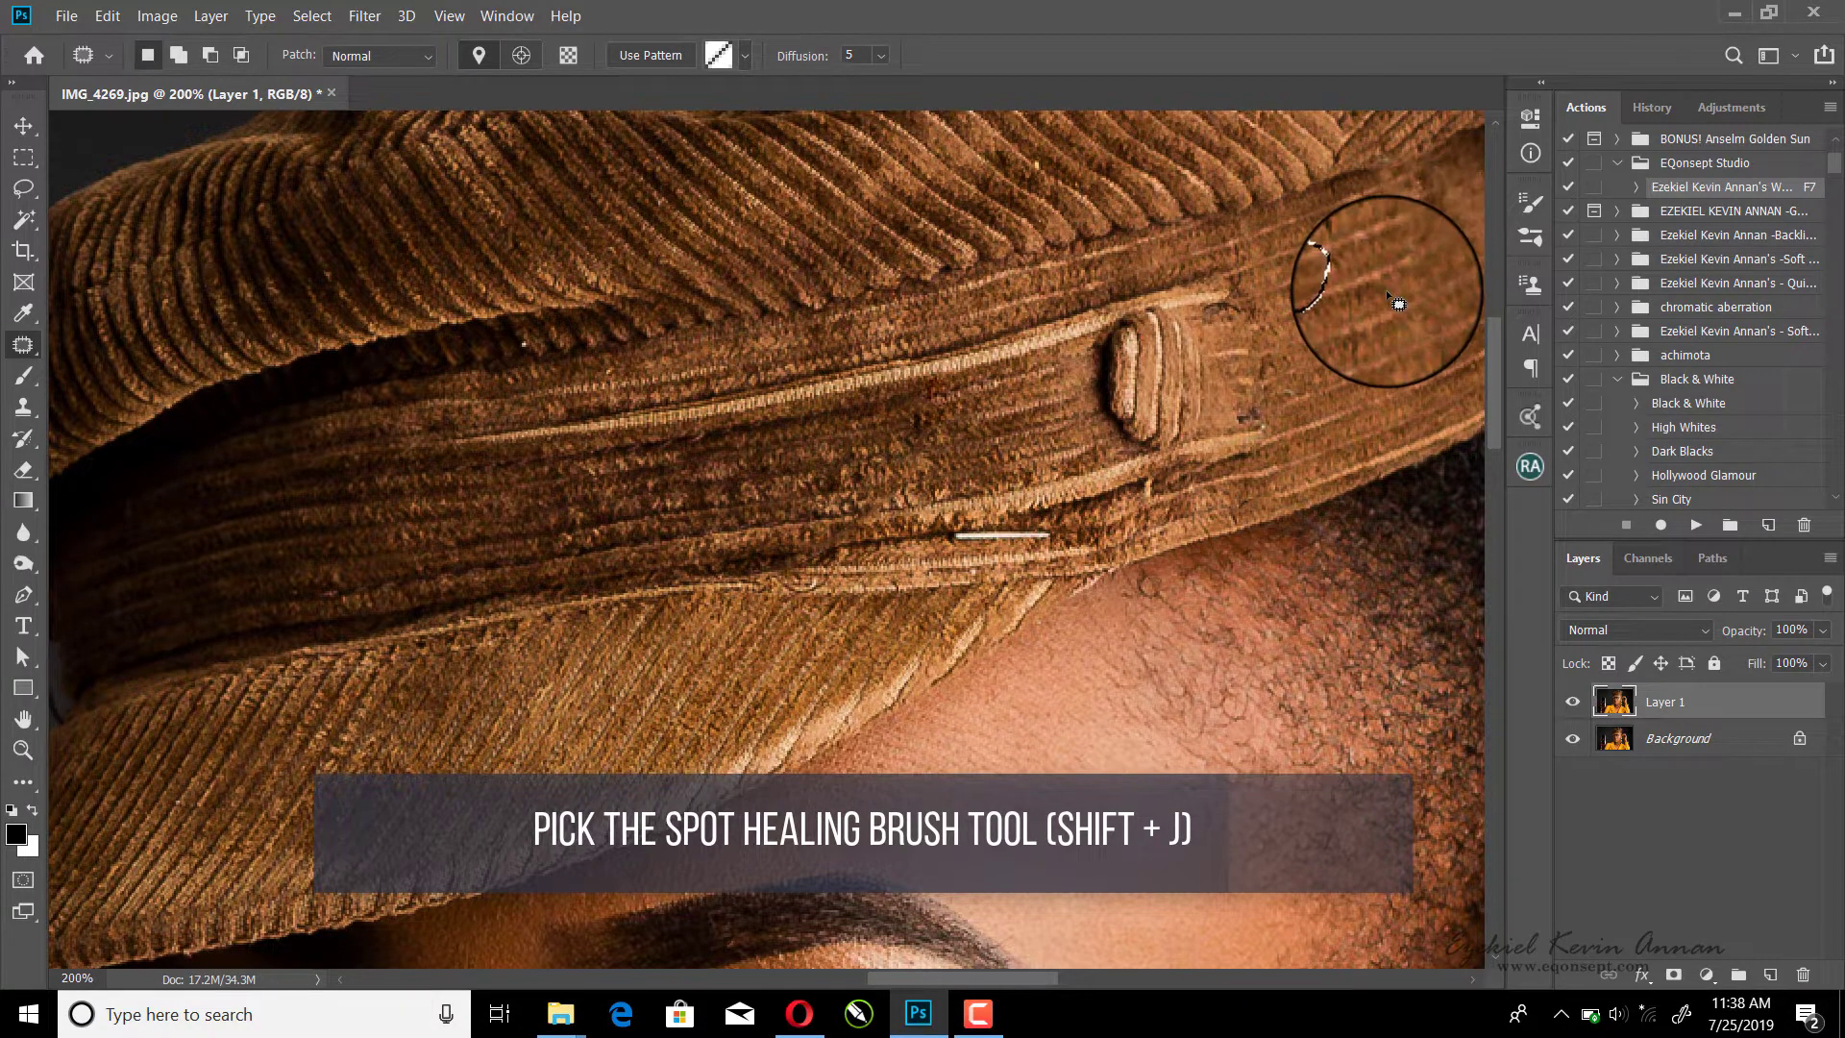
key(ctrl+d)
drag(1496, 402, 1496, 446)
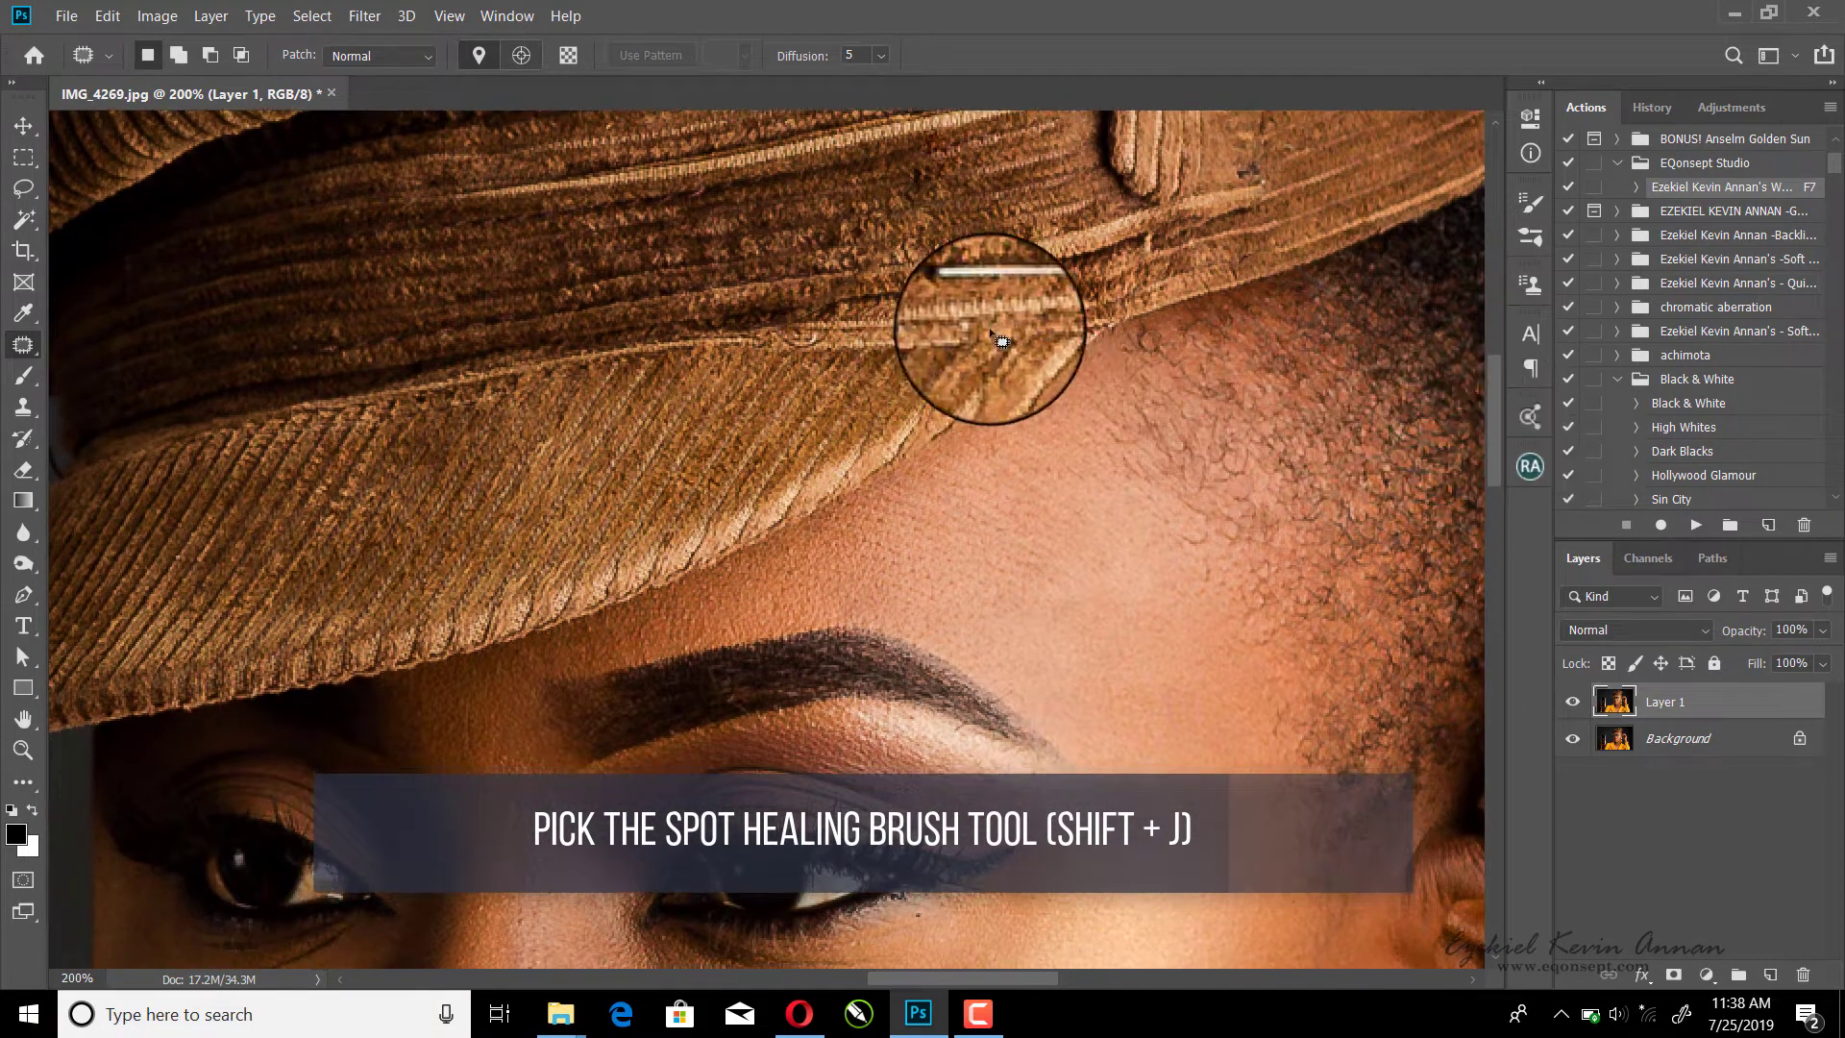
key(shift+j)
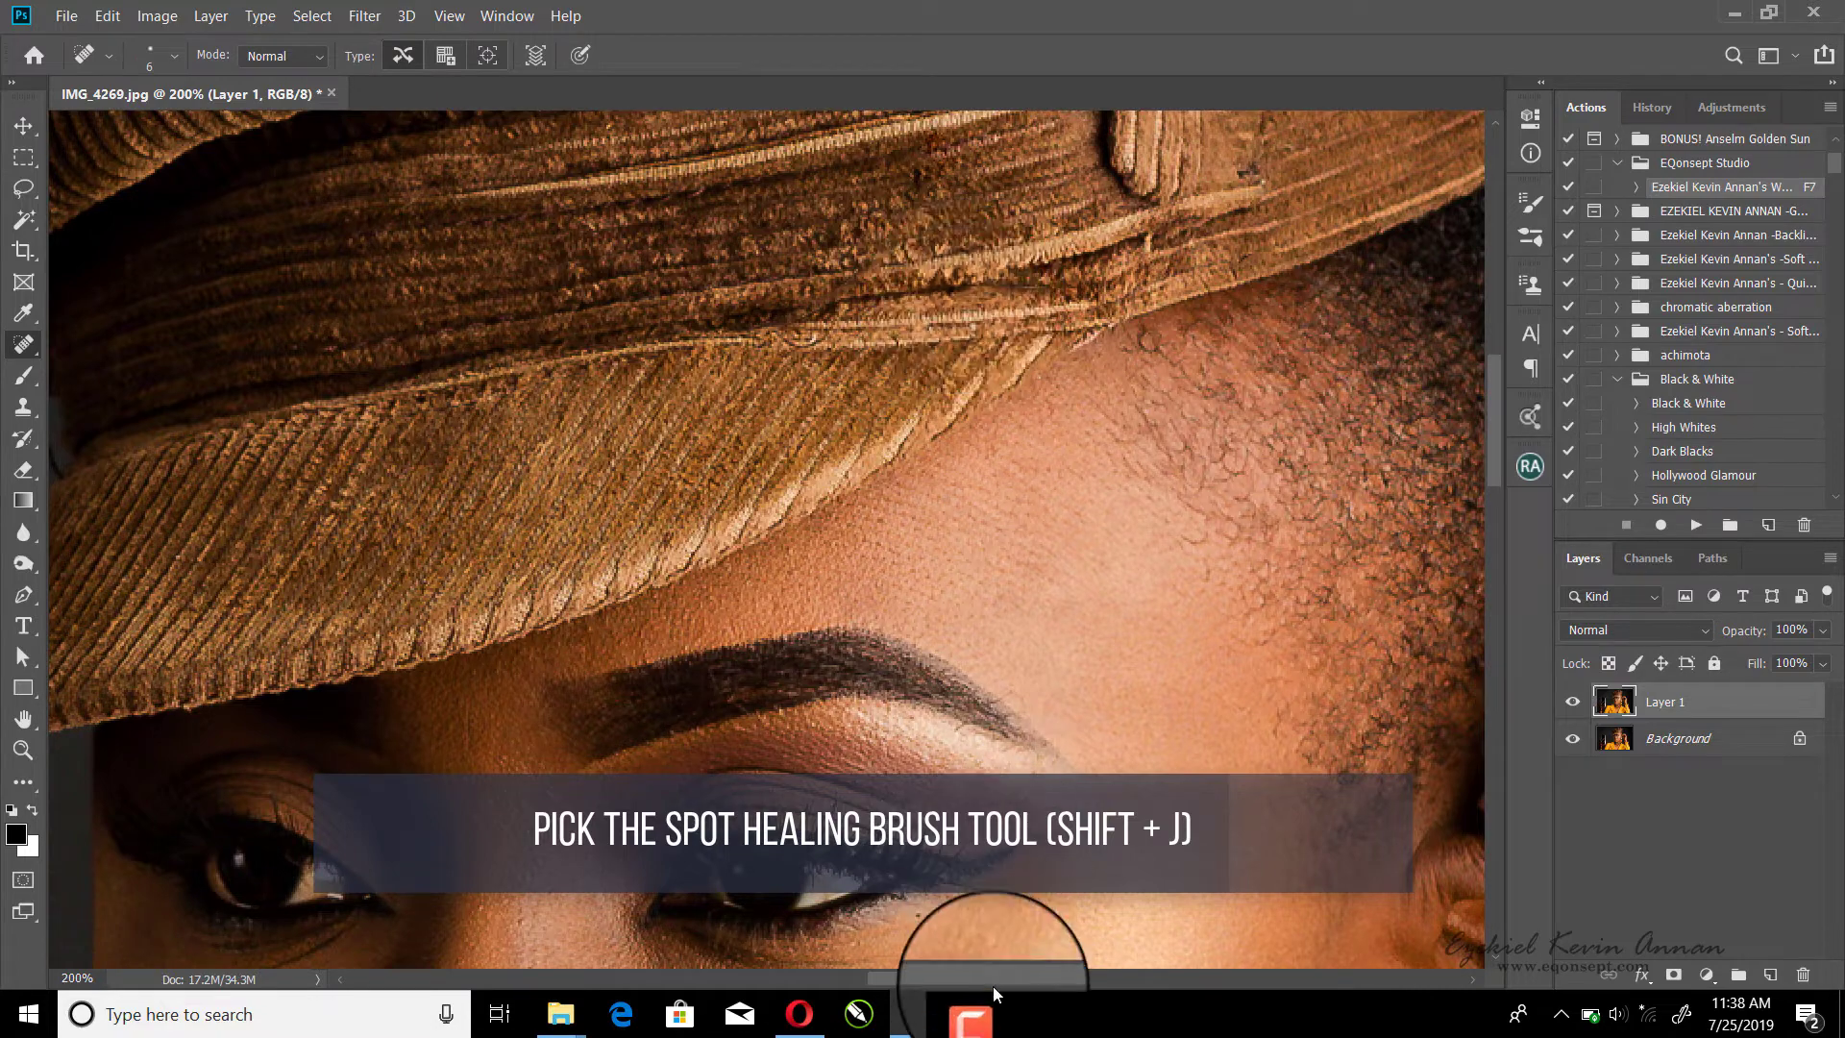
Step: Patch the skin blemishes around the ear and on the raised wrist with the Patch Tool
drag(989, 978, 929, 978)
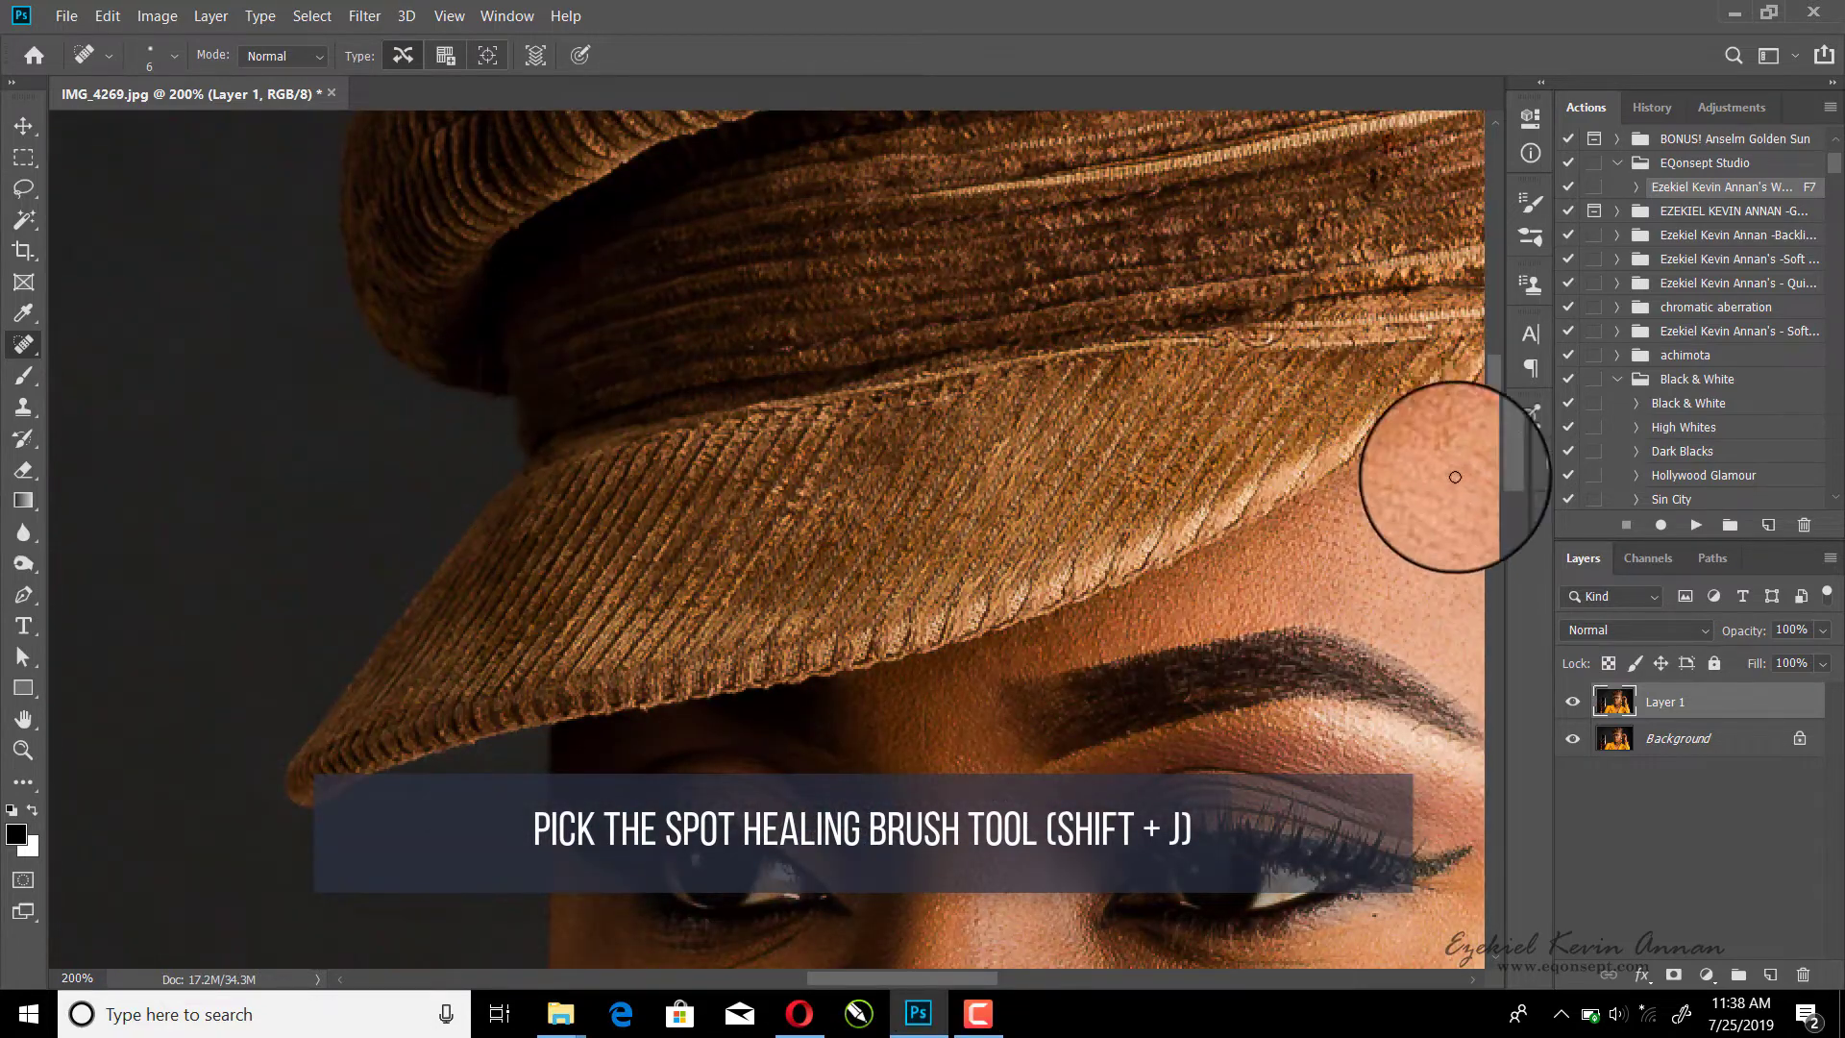
scroll(1326, 441, down, 5)
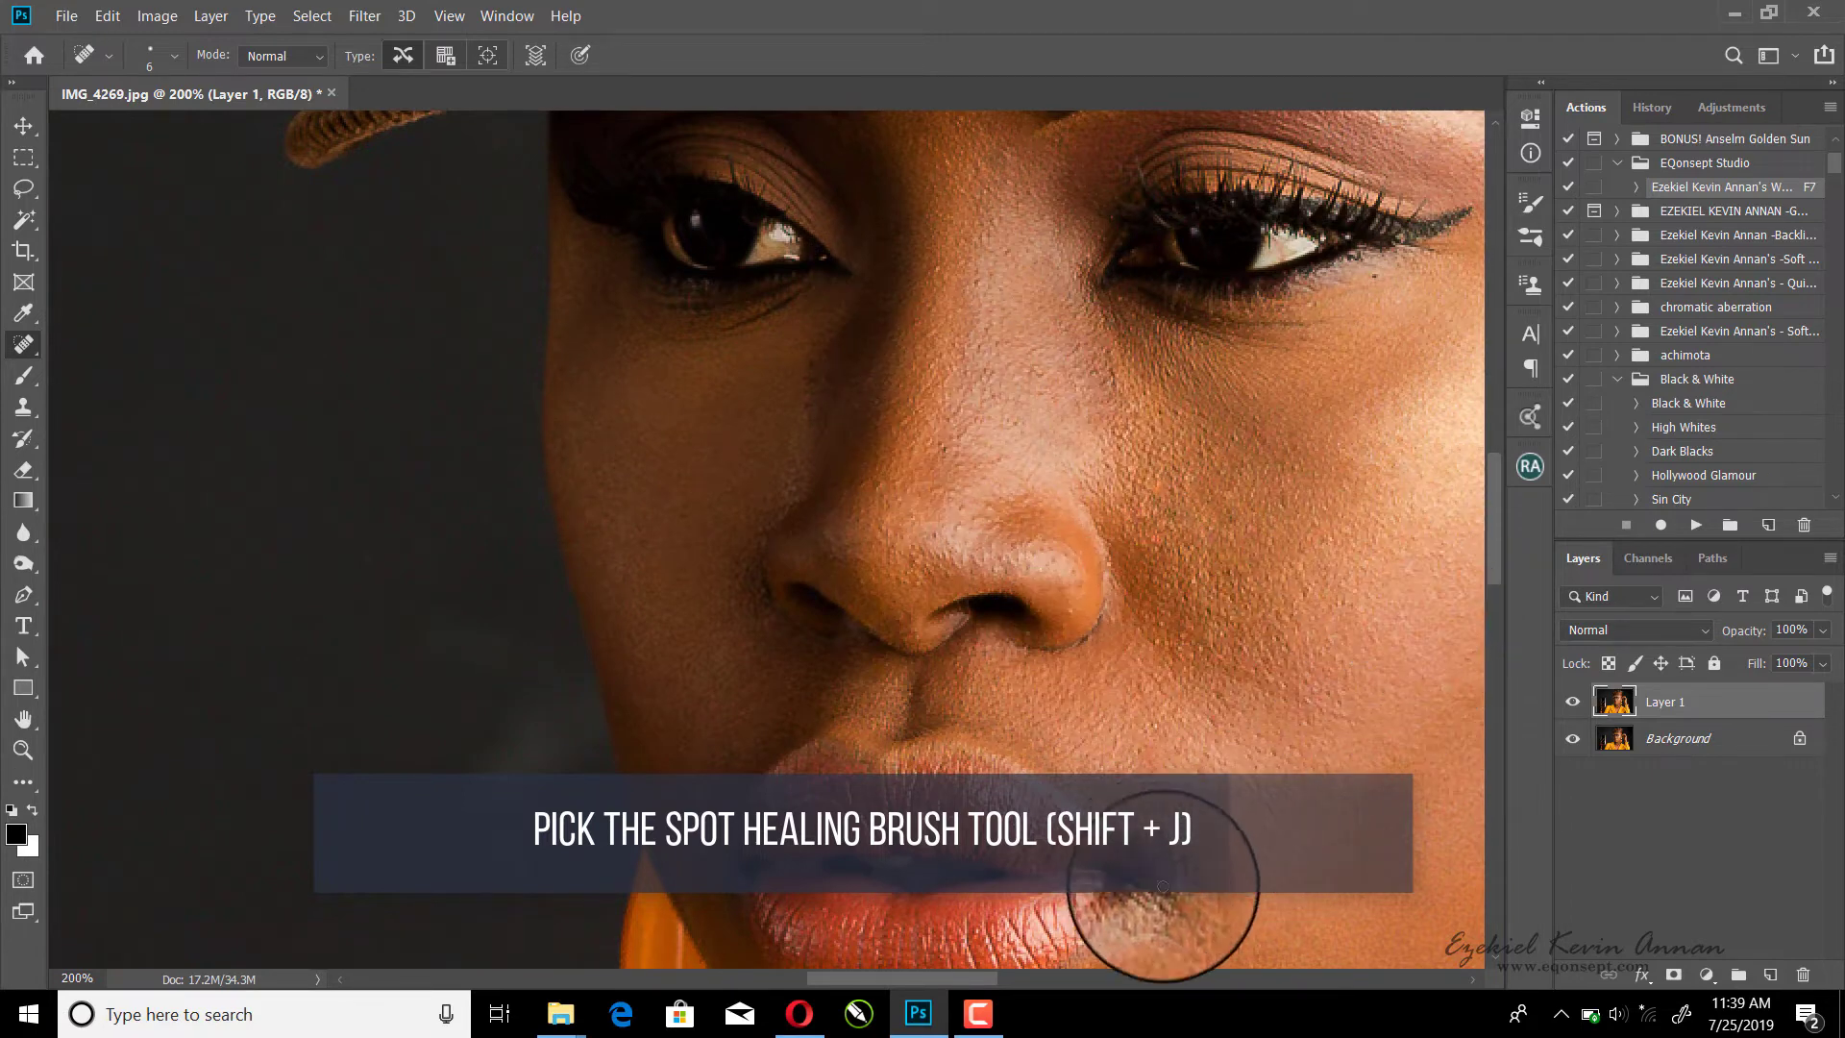
scroll(1088, 912, right, 5)
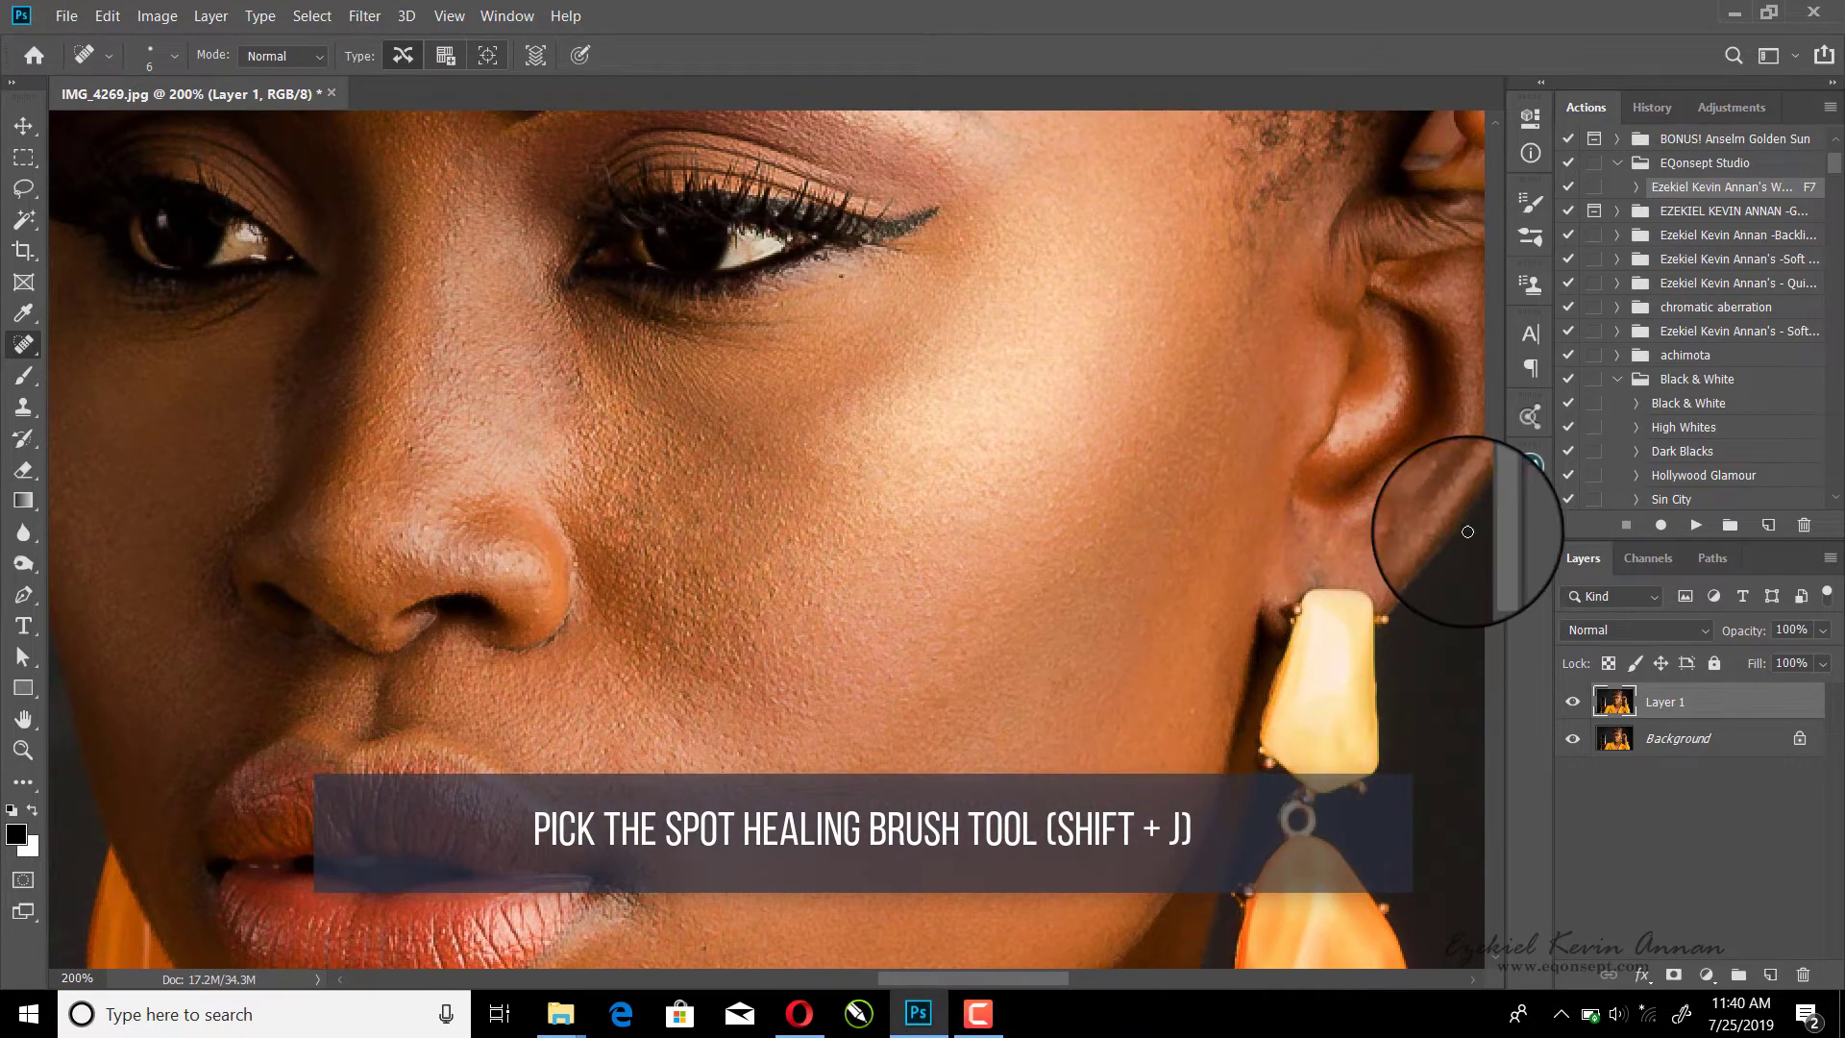
scroll(1441, 615, up, 2)
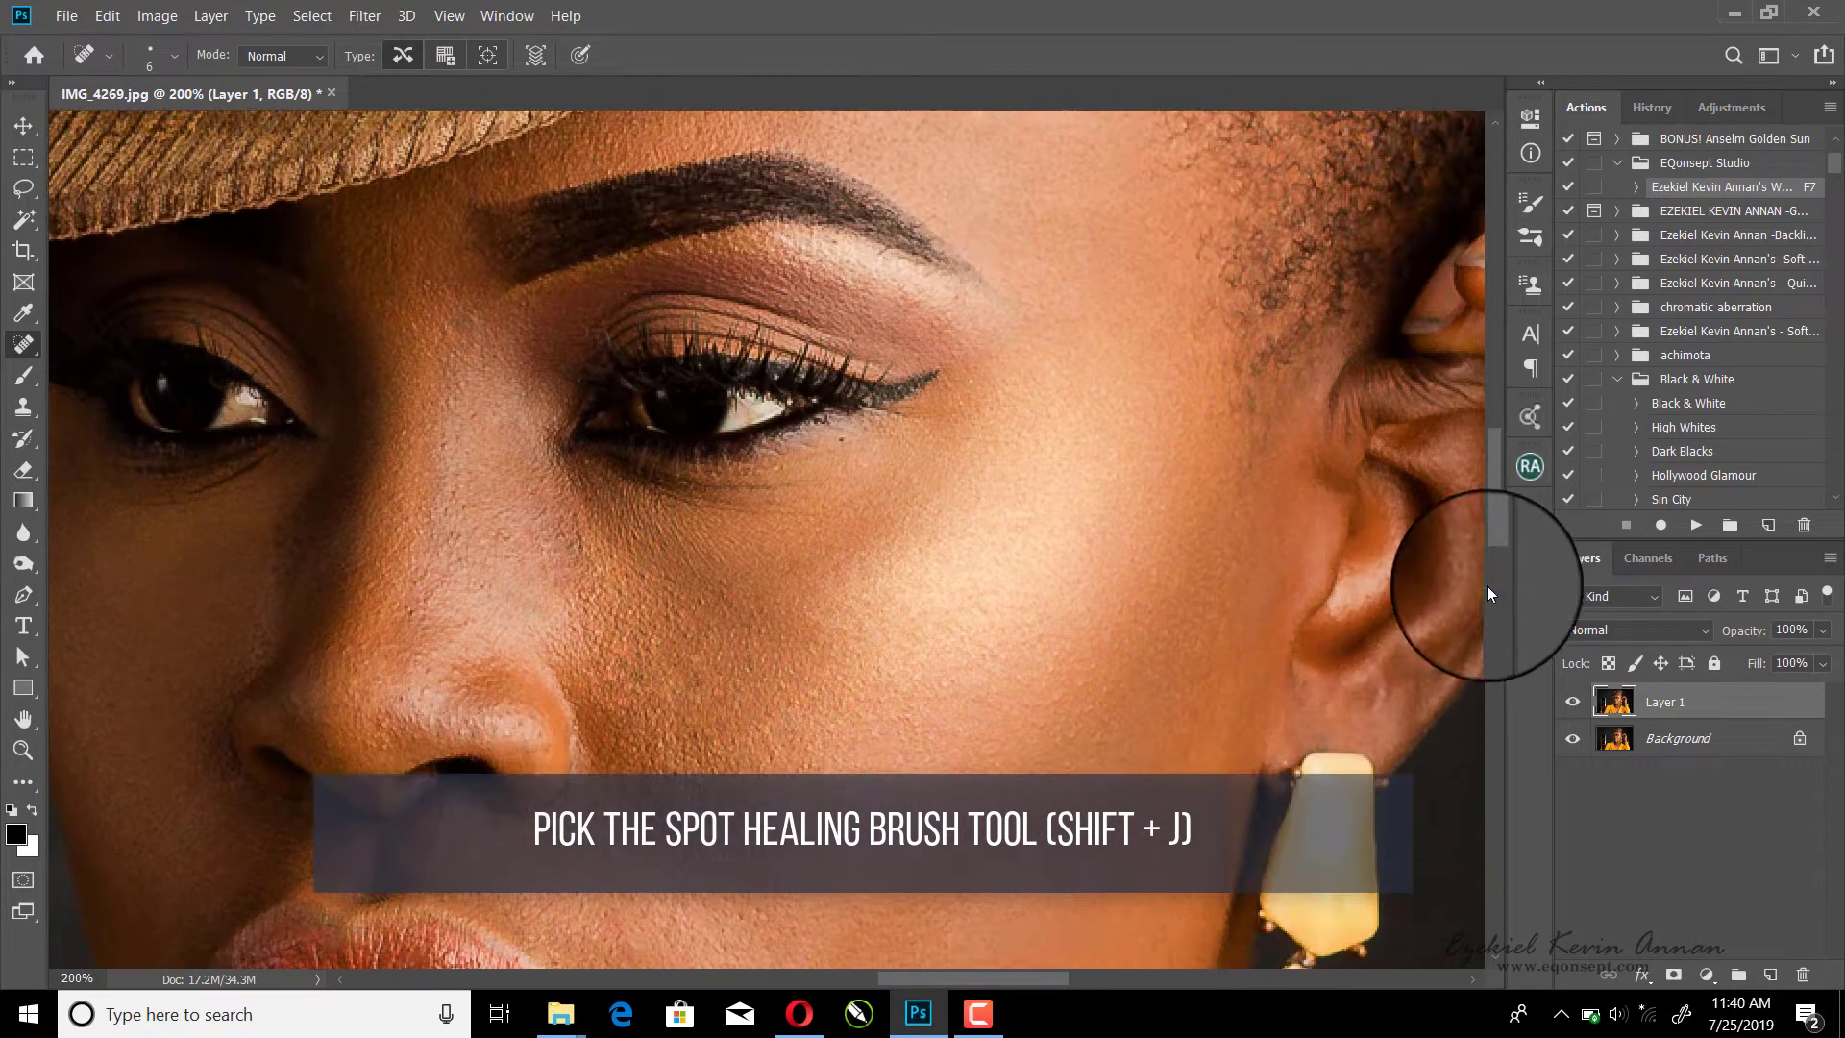
scroll(1470, 576, right, 3)
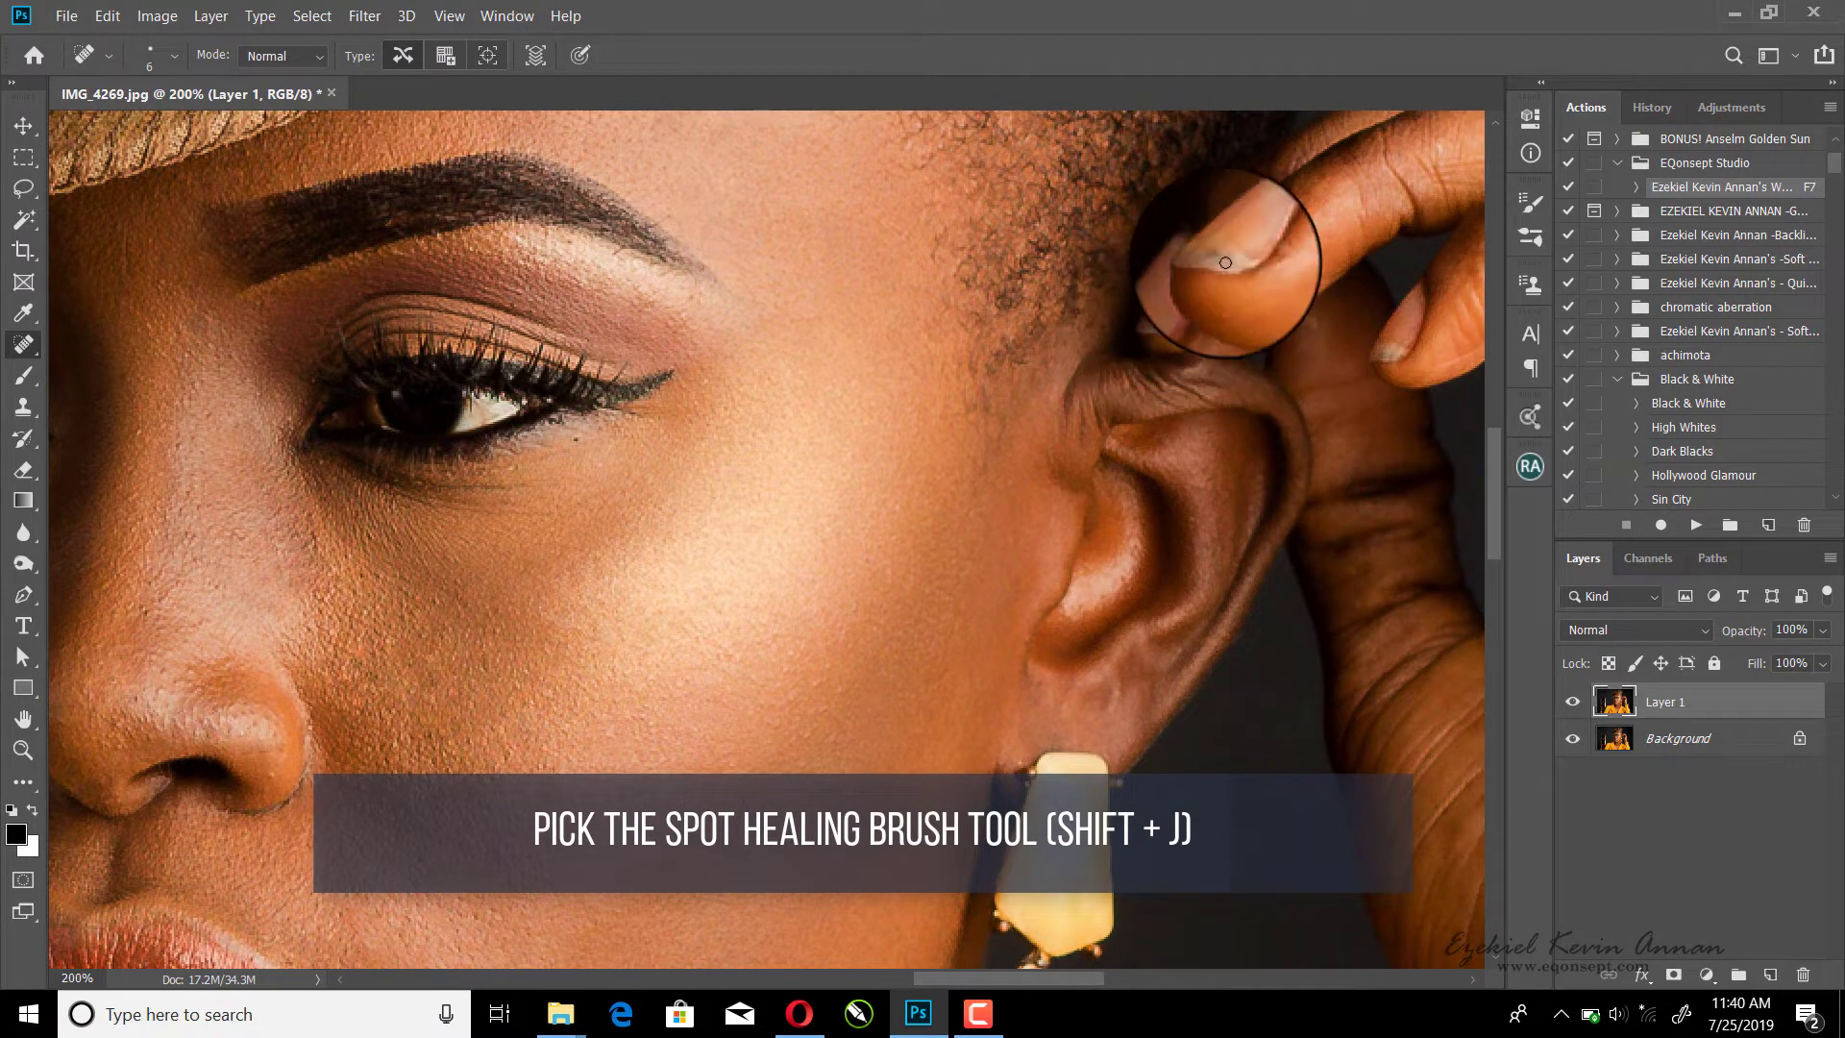
right_click(24, 344)
click(115, 394)
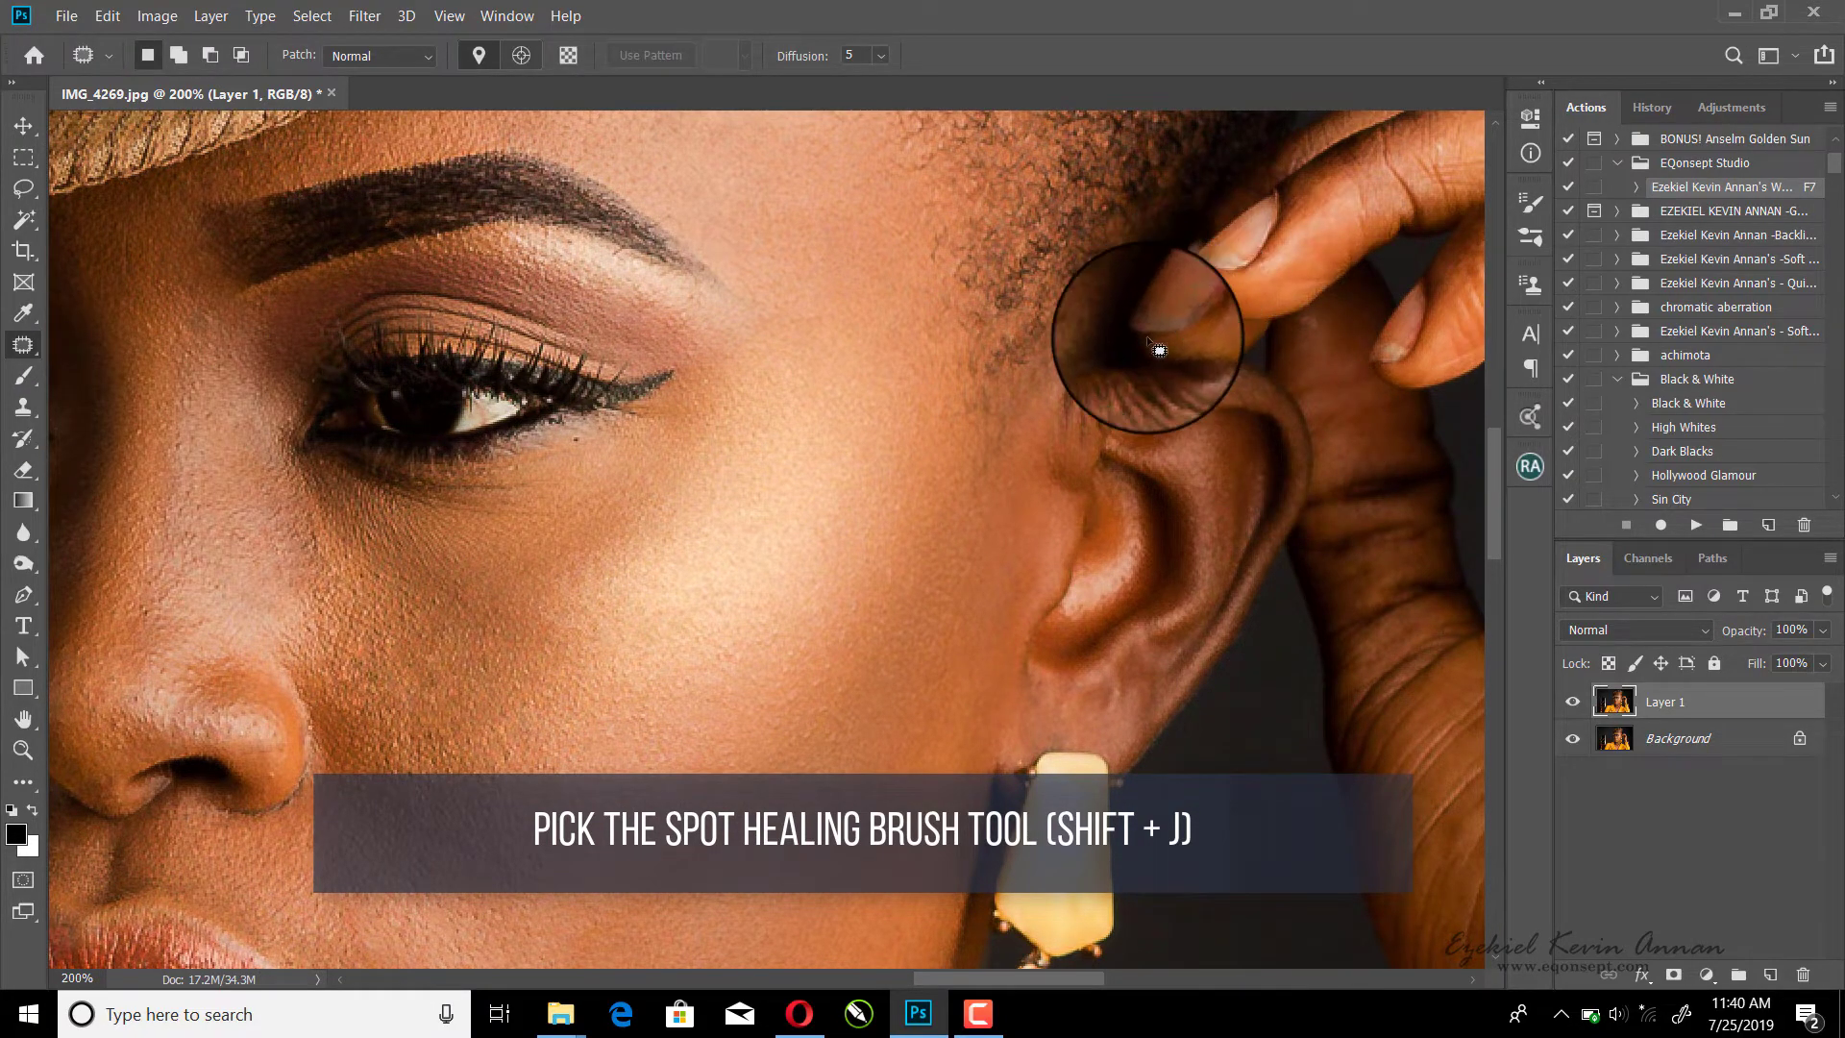
scroll(1401, 415, down, 5)
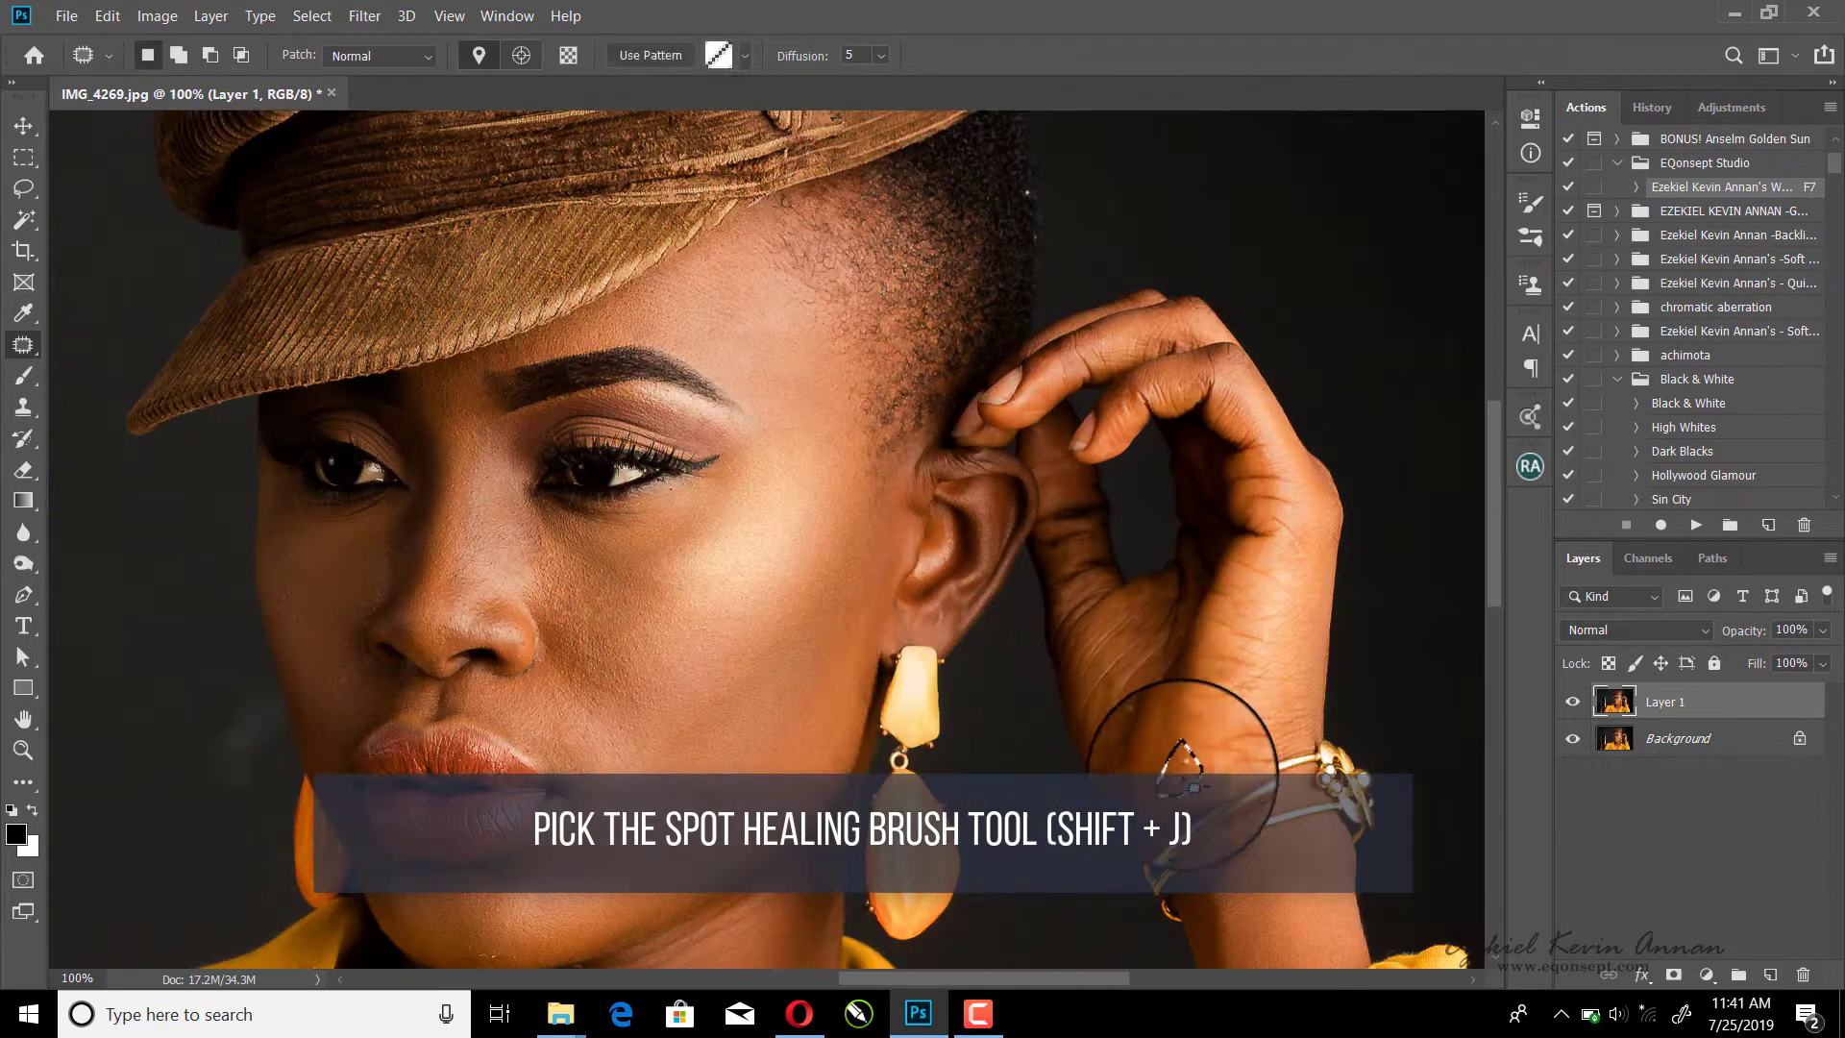
Step: Heal the marks on the neck between the chin and the necklace with the Spot Healing Brush
scroll(427, 401, up, 3)
key(shift+j)
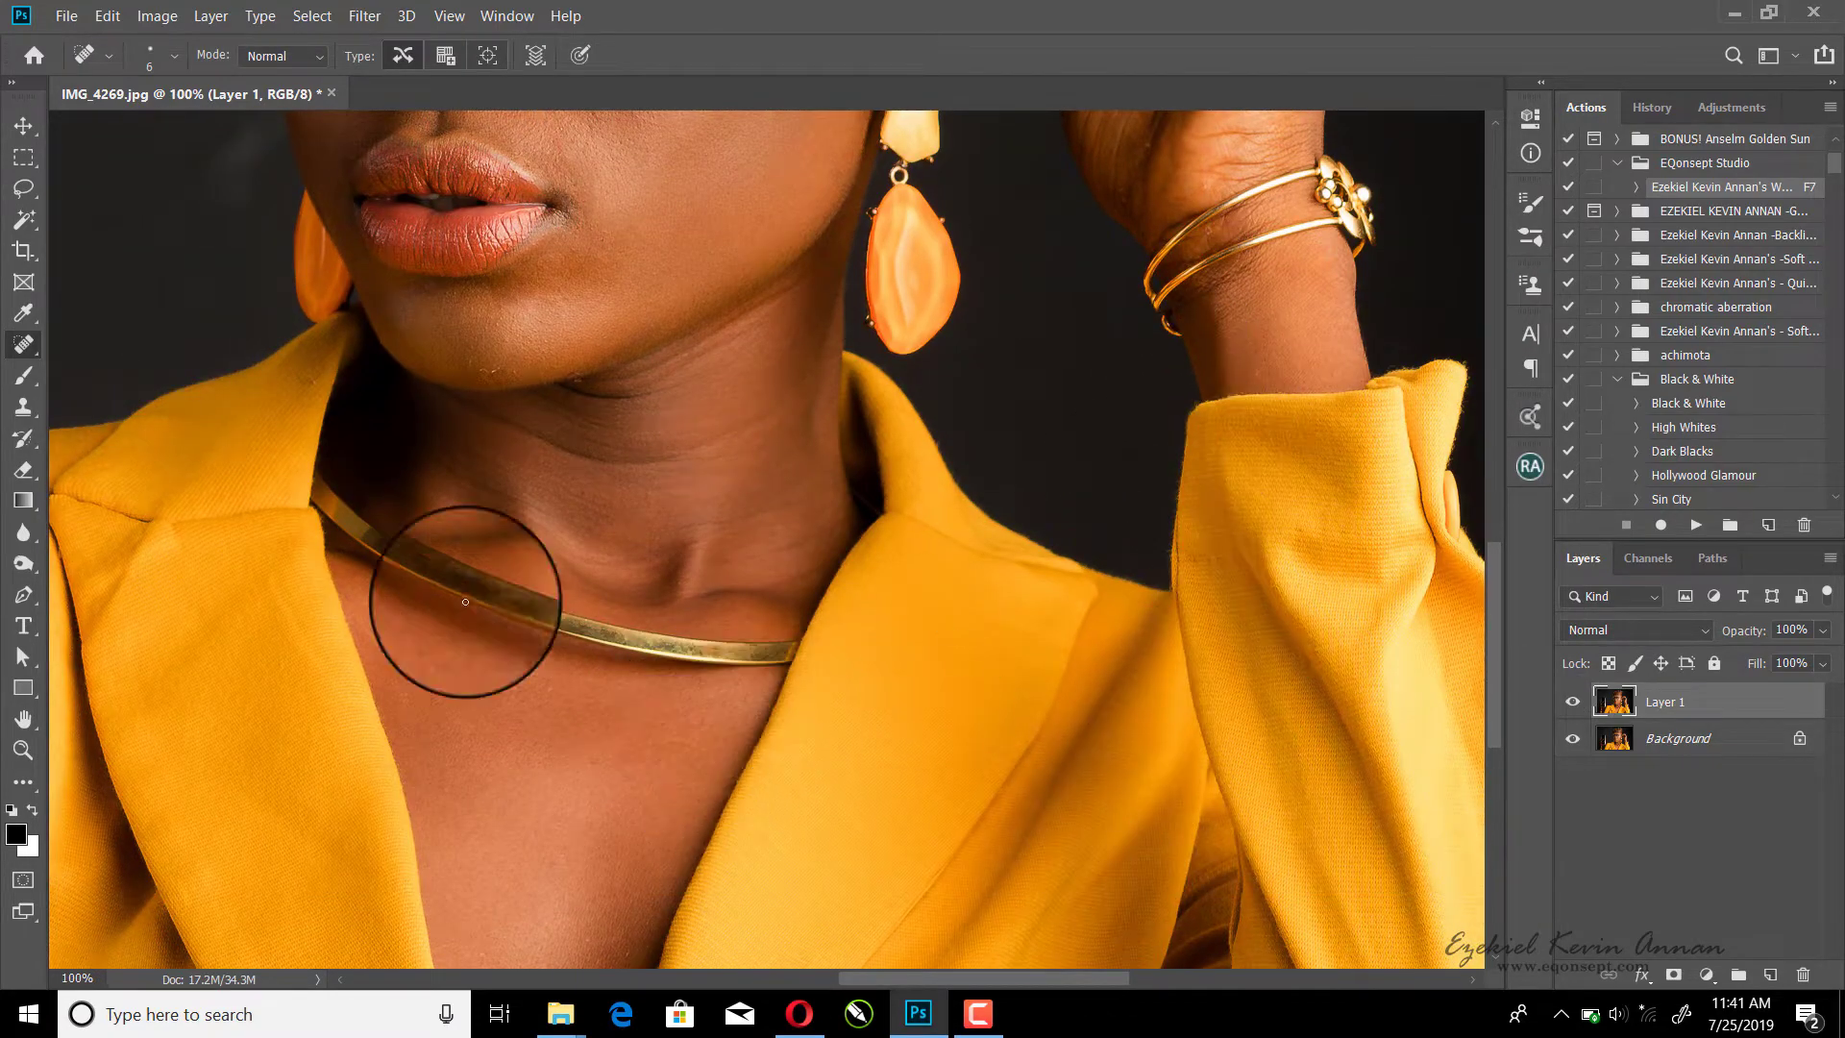
drag(519, 375, 501, 433)
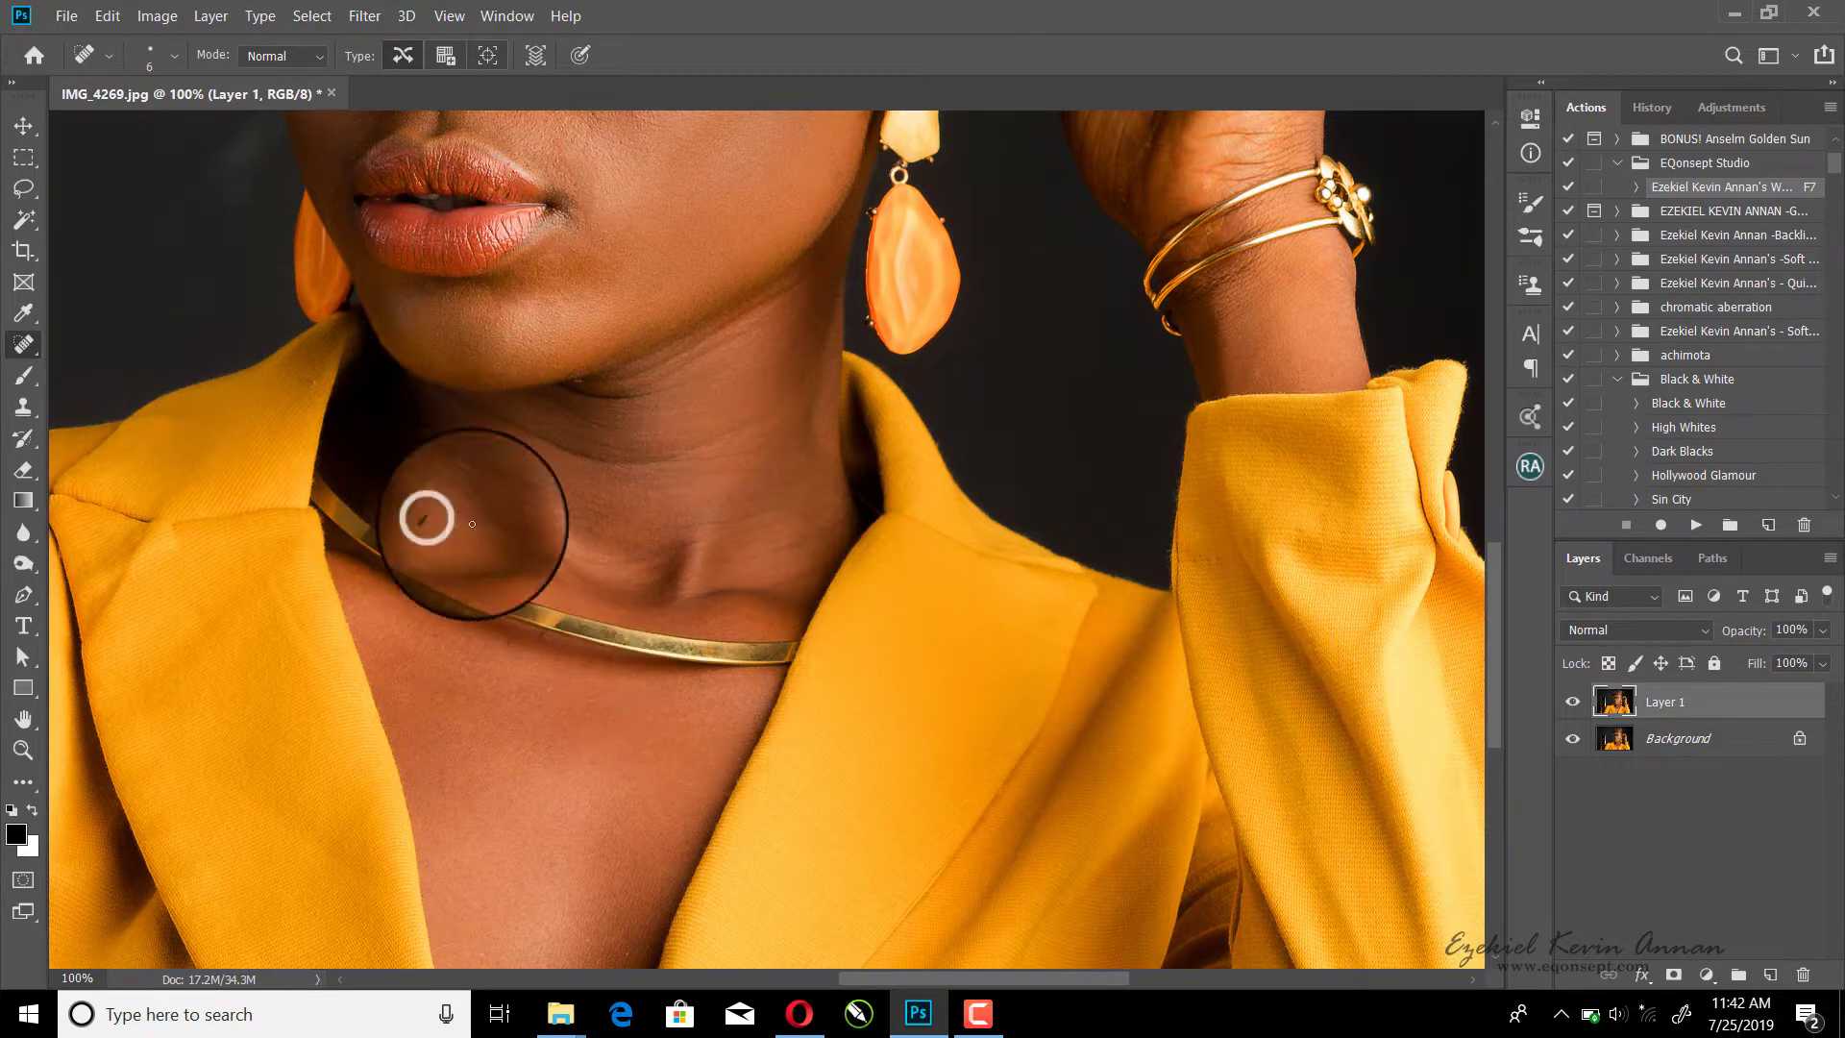
Step: Clean up the dark background just beside the cheek with the Patch Tool and deselect the area
key(ctrl+minus)
key(ctrl+minus)
key(ctrl+minus)
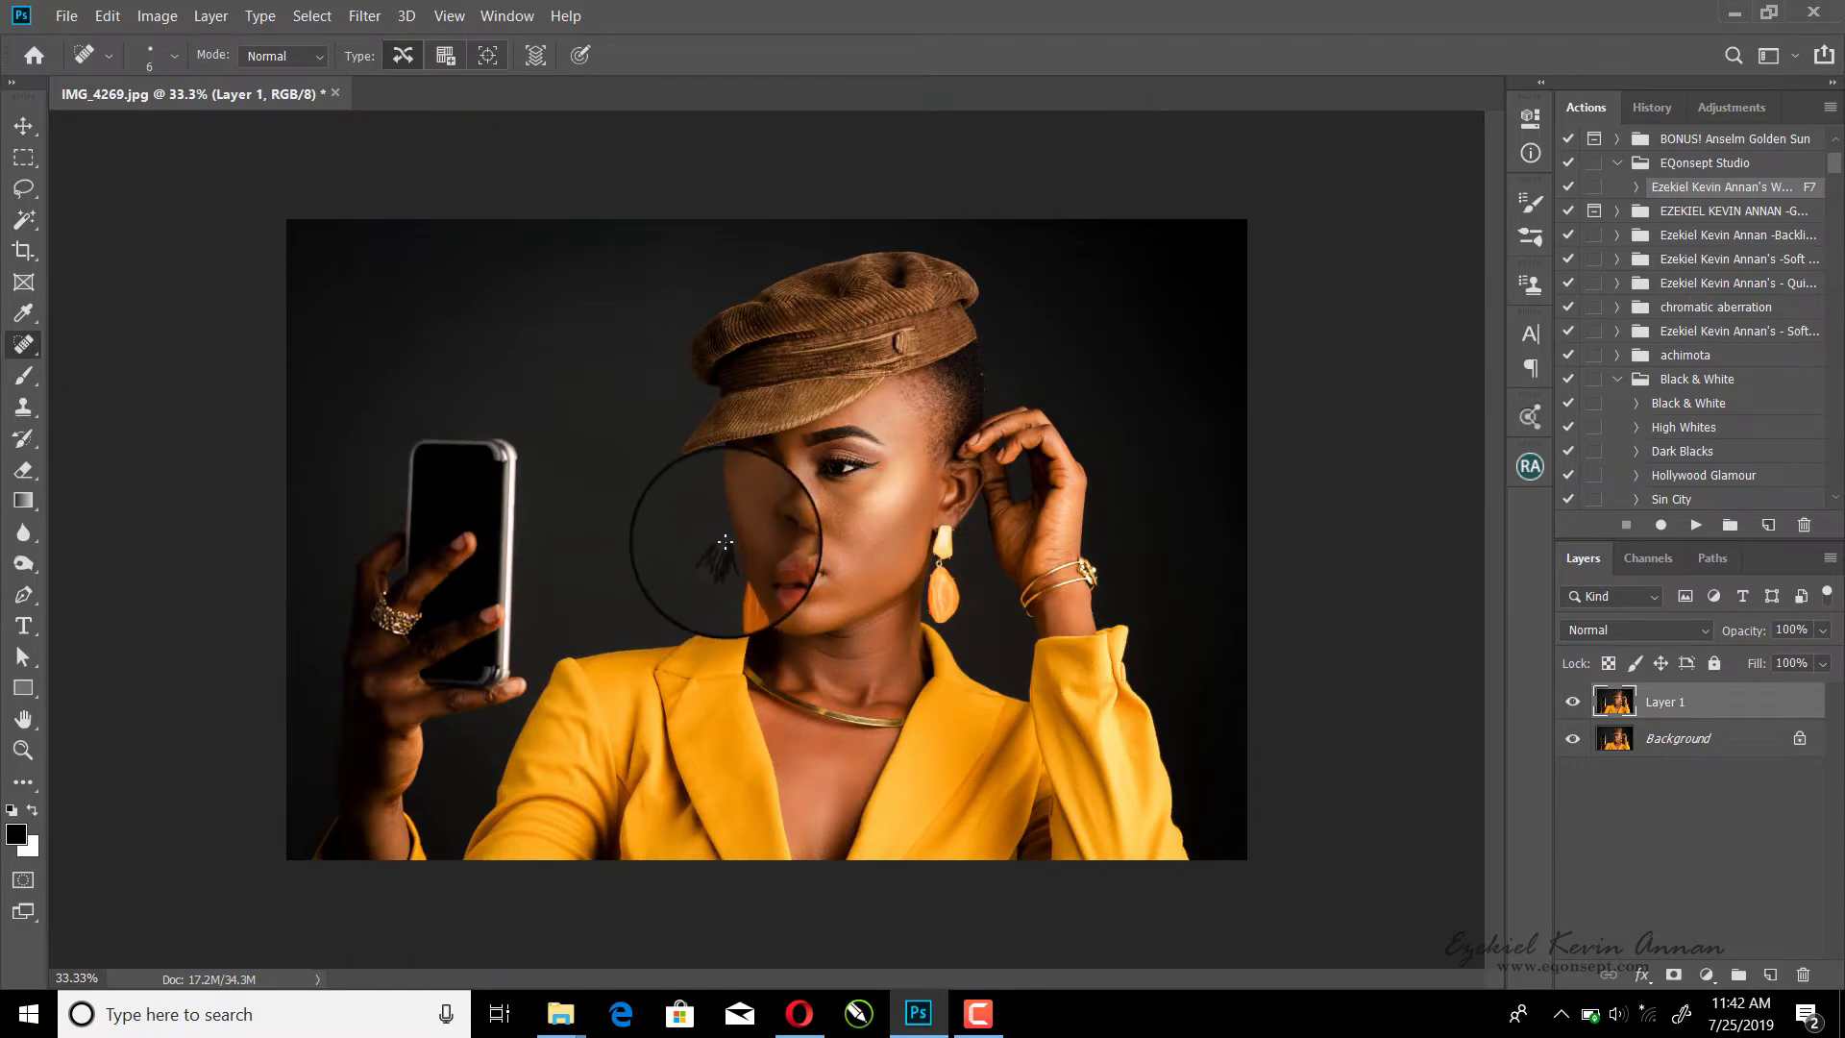
right_click(23, 343)
click(106, 401)
drag(740, 533, 735, 588)
click(1172, 281)
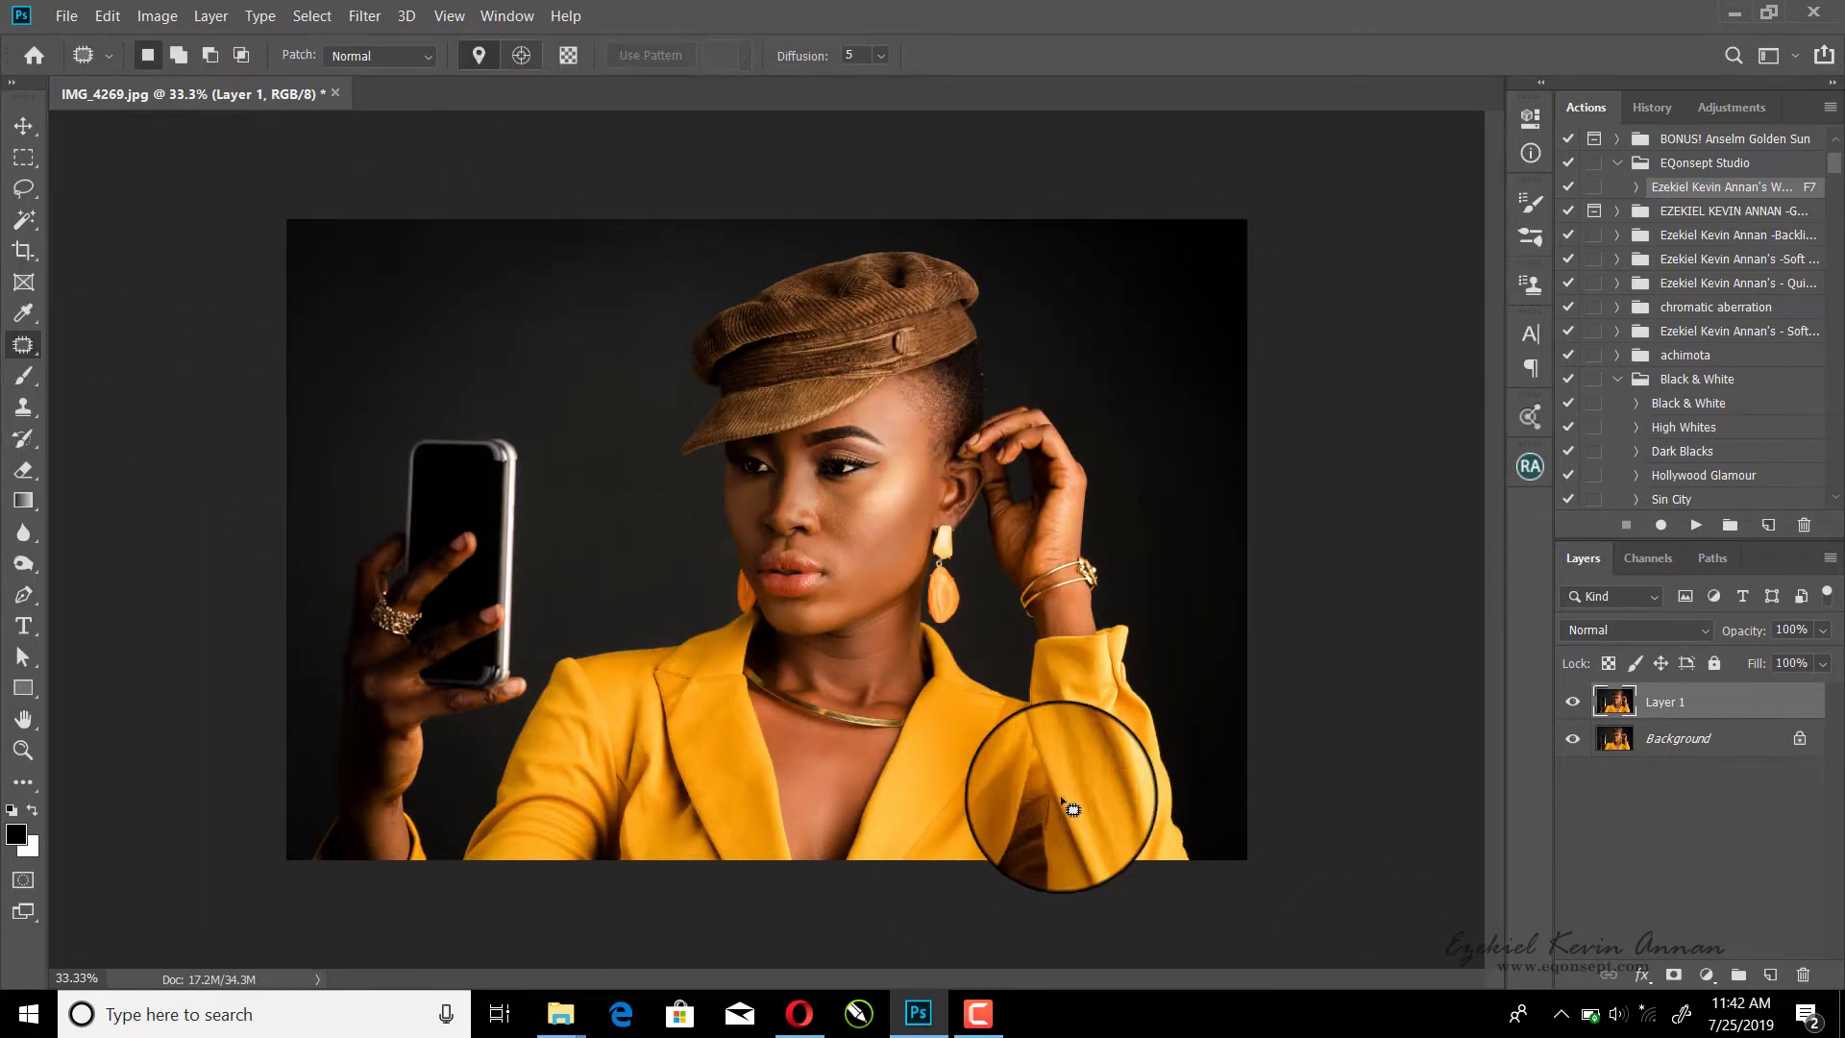
Step: Merge Layer 1 with the Background layer
key(ctrl+plus)
key(ctrl+plus)
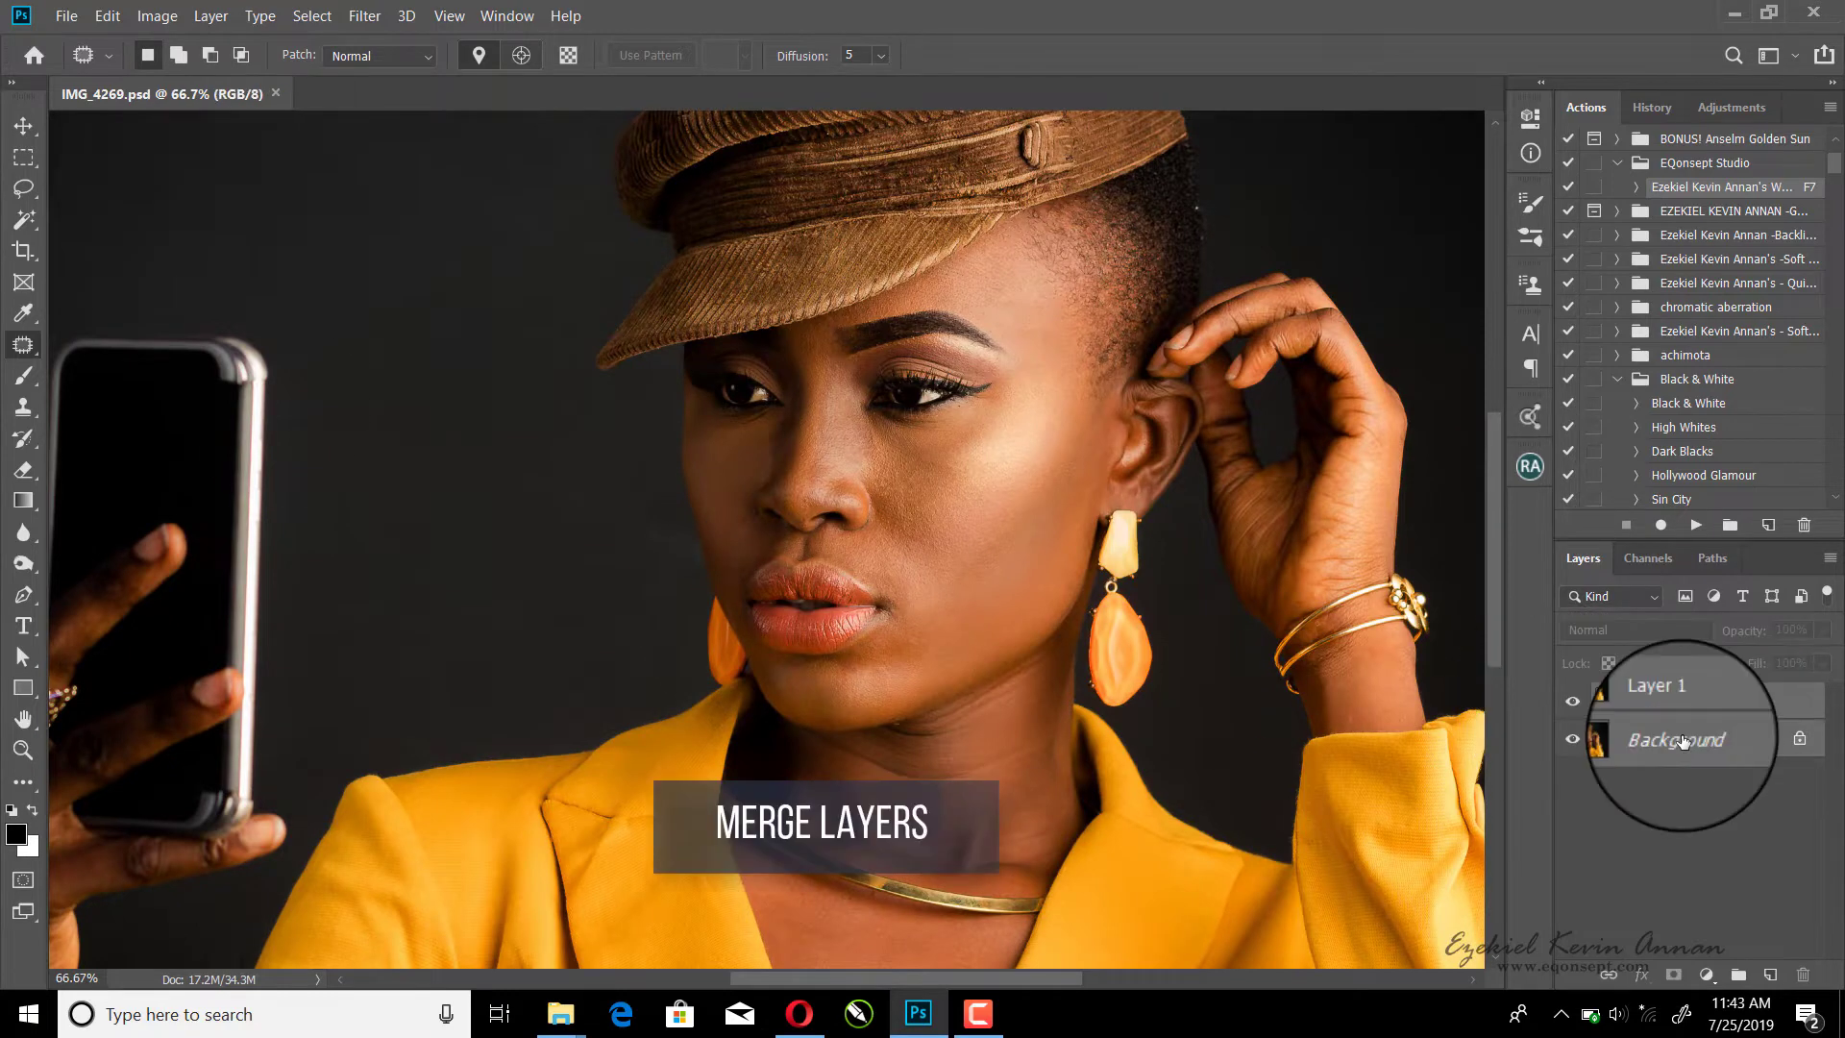
right_click(1688, 741)
click(1686, 613)
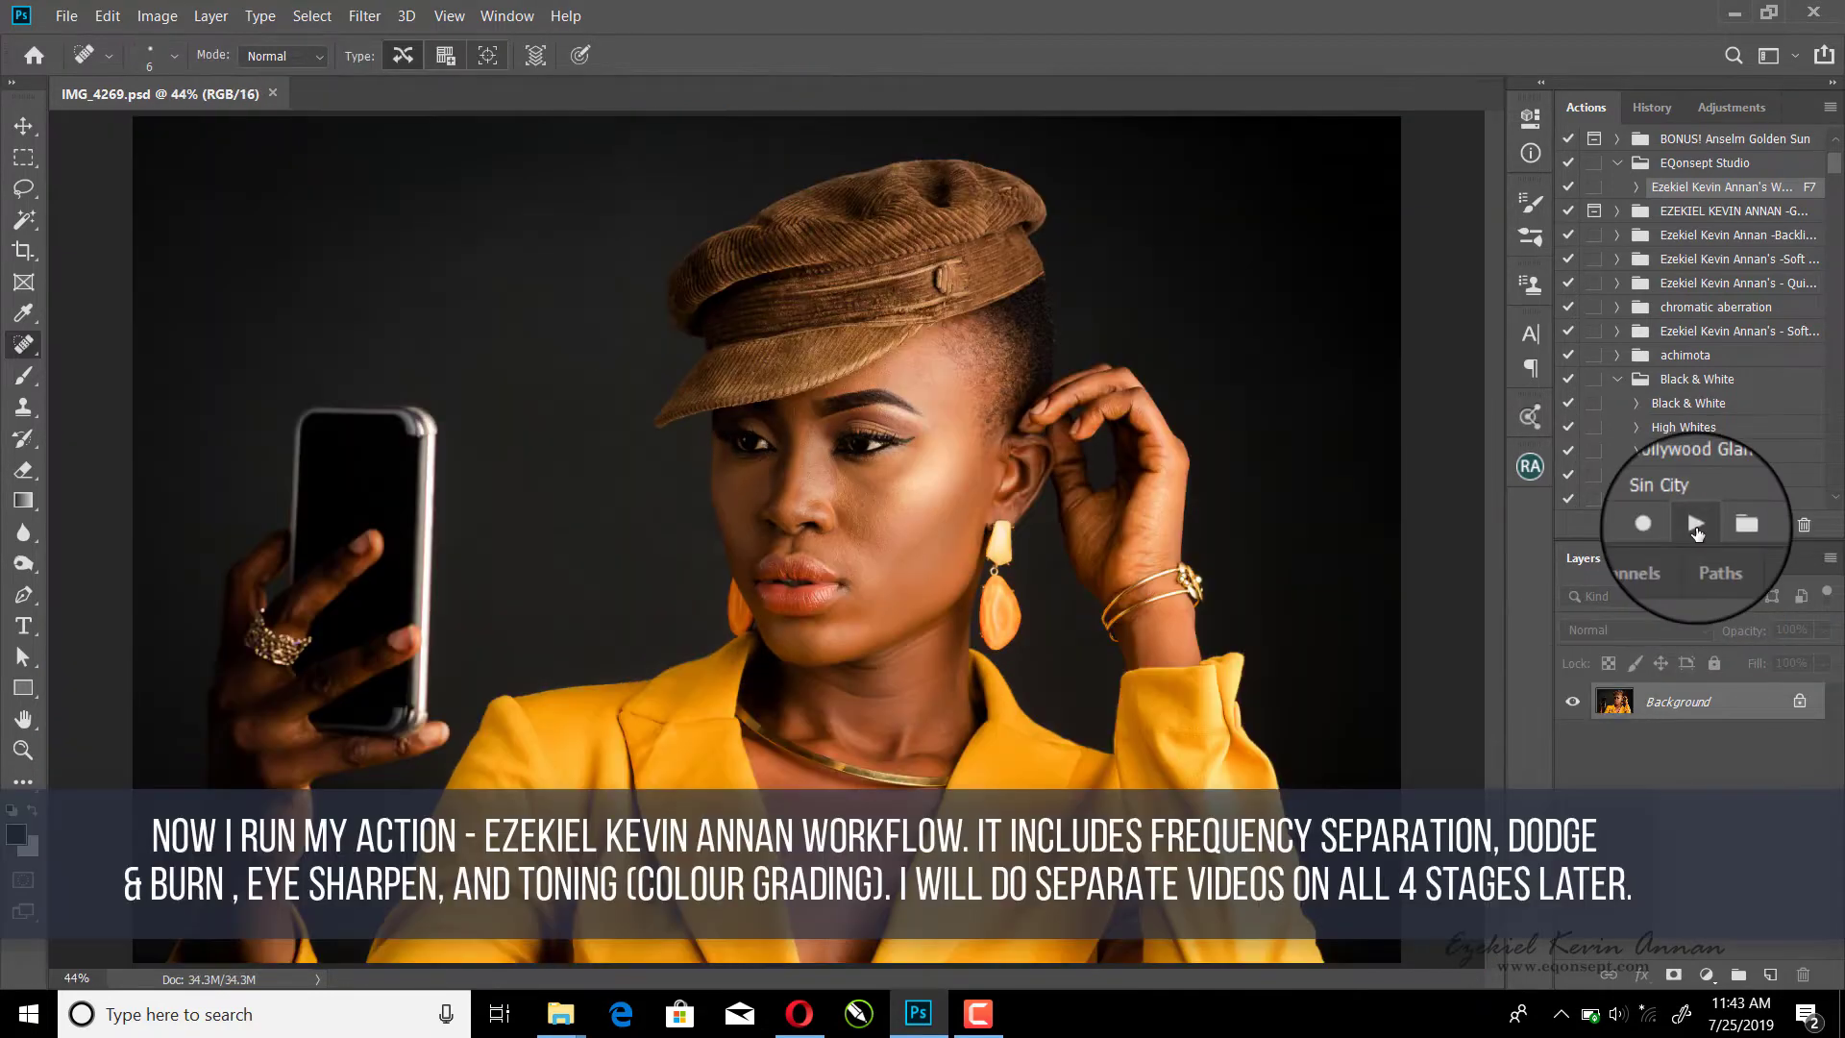
Step: Run the selected portrait workflow action, setting the Dust & Scratches radius to 12 pixels for the Low/Tones layer
click(1696, 526)
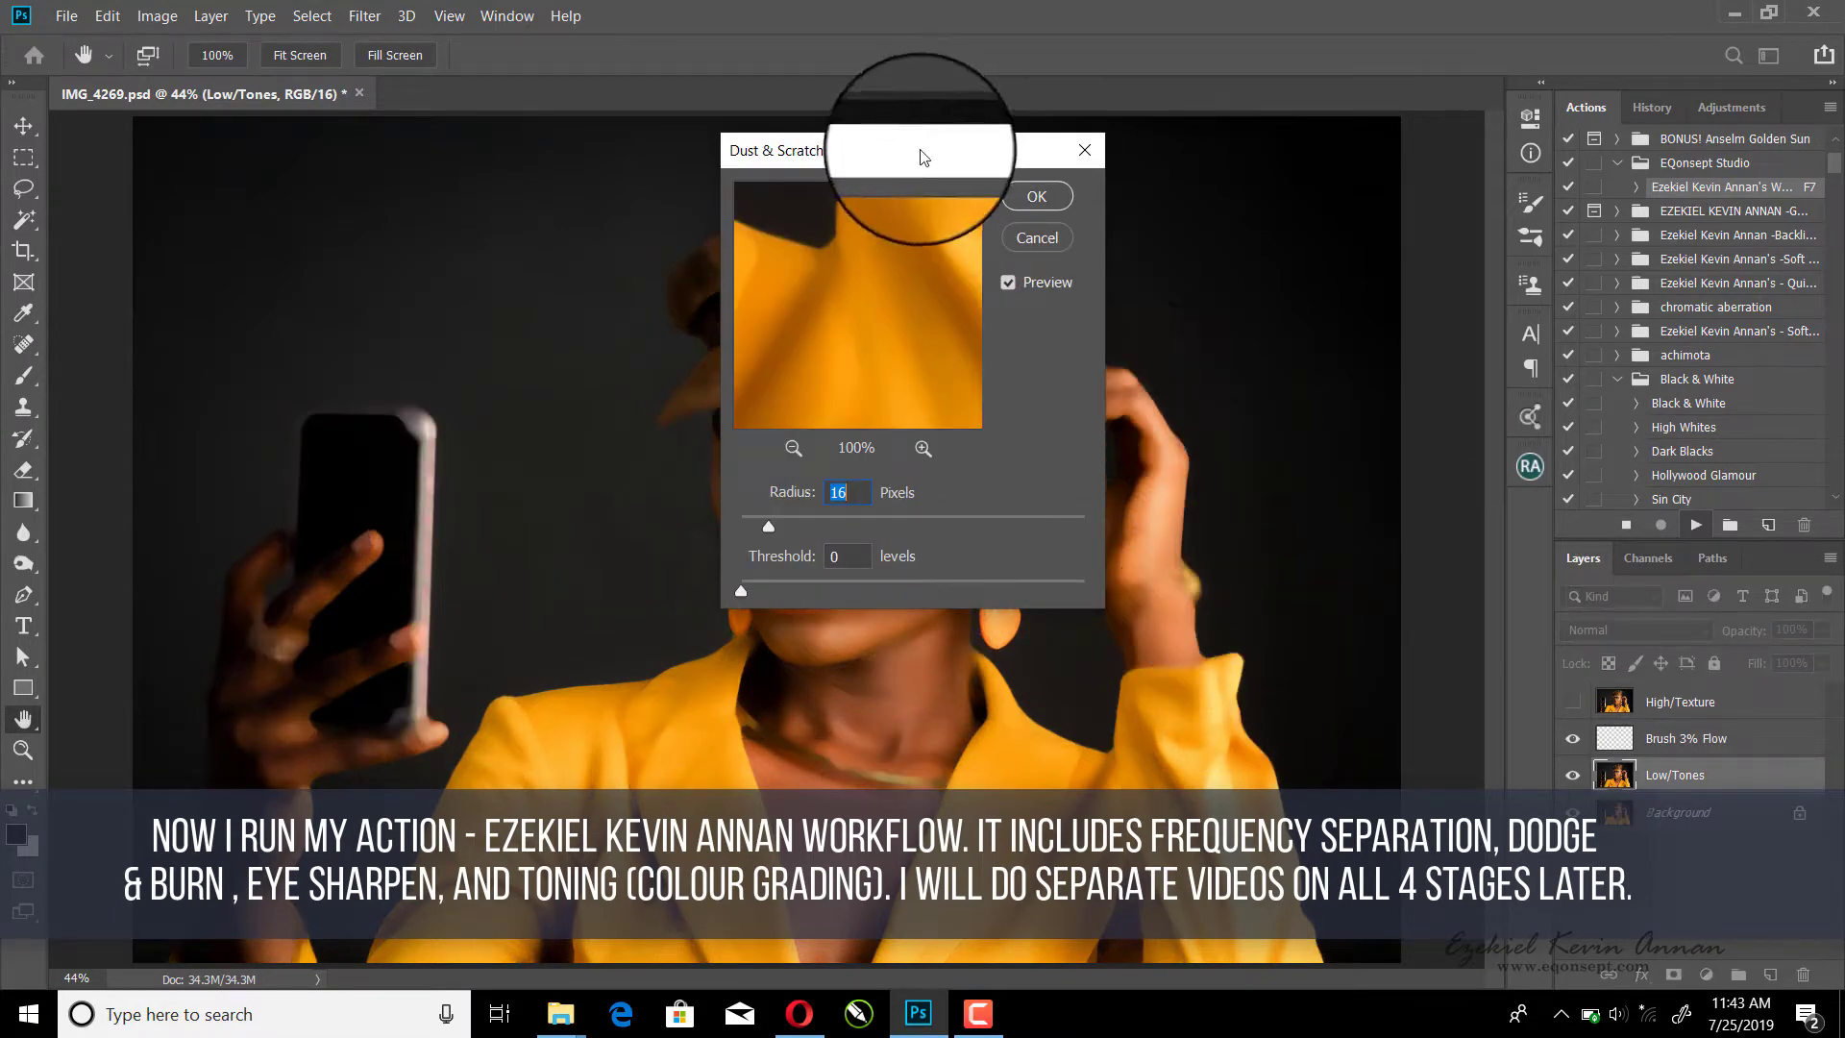
drag(923, 157, 1345, 122)
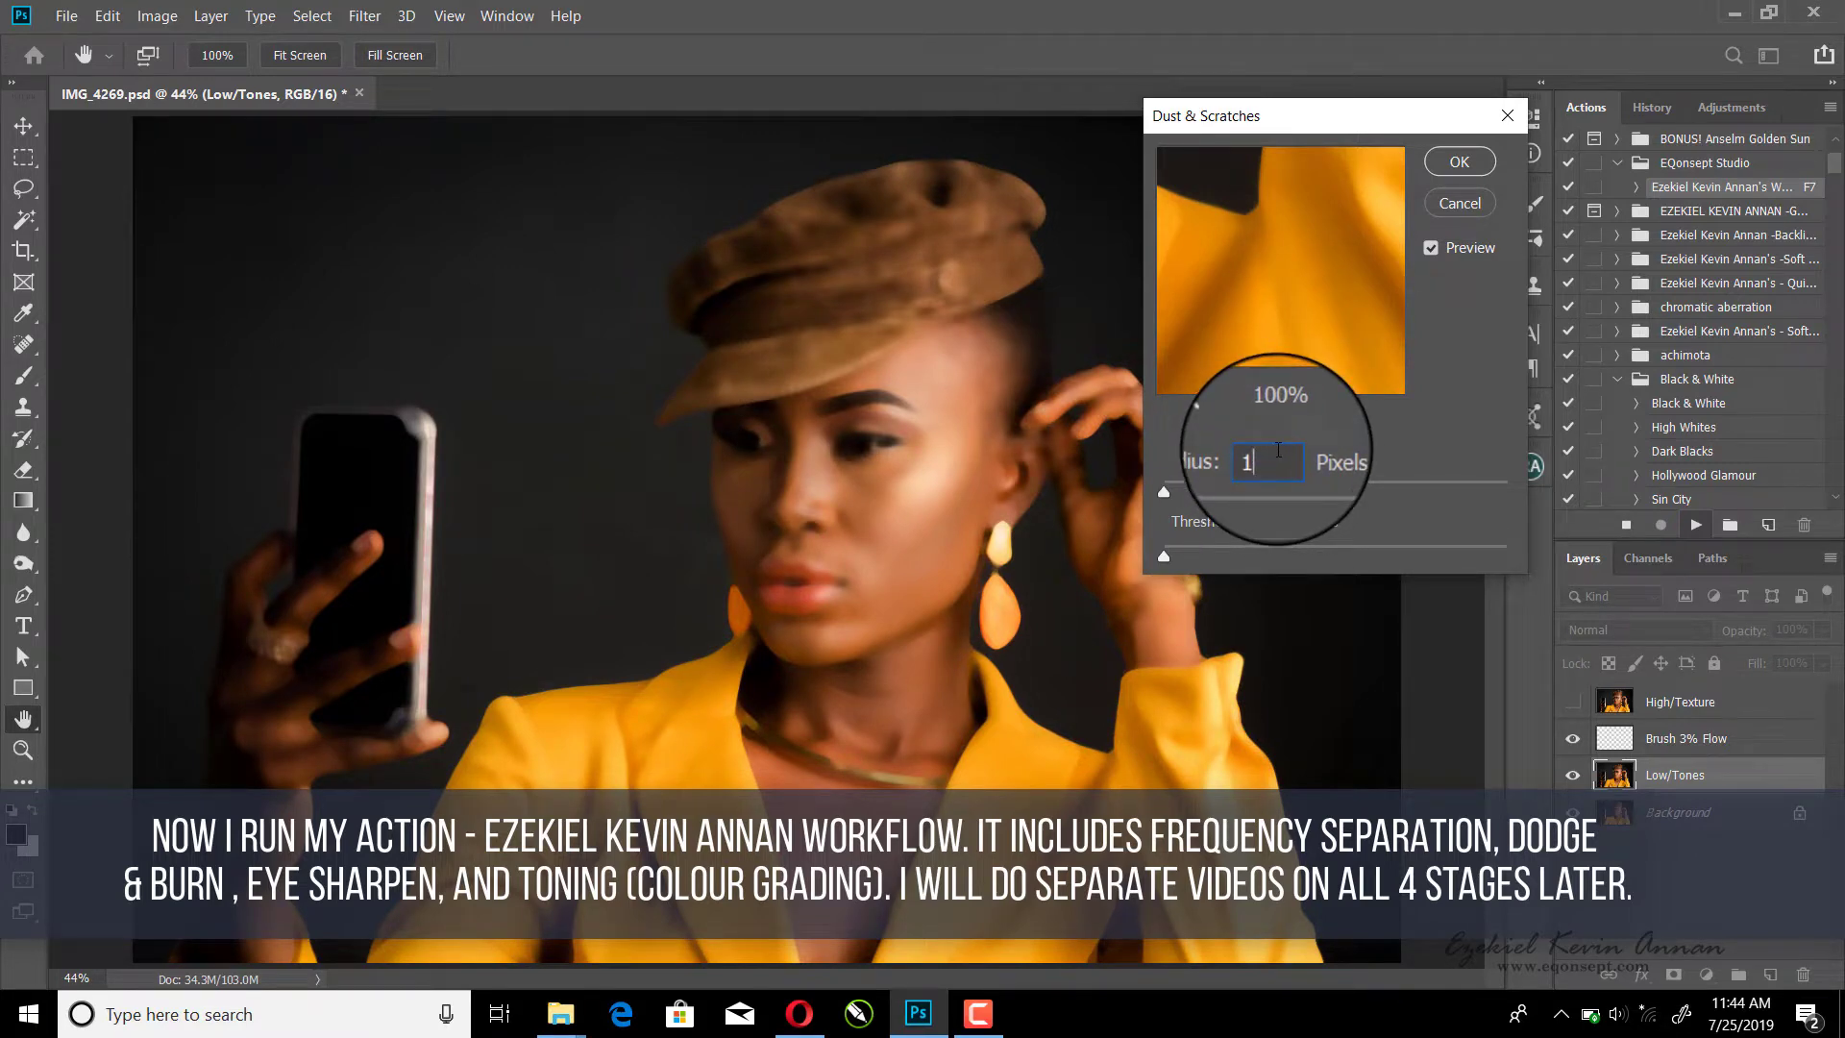
text(3)
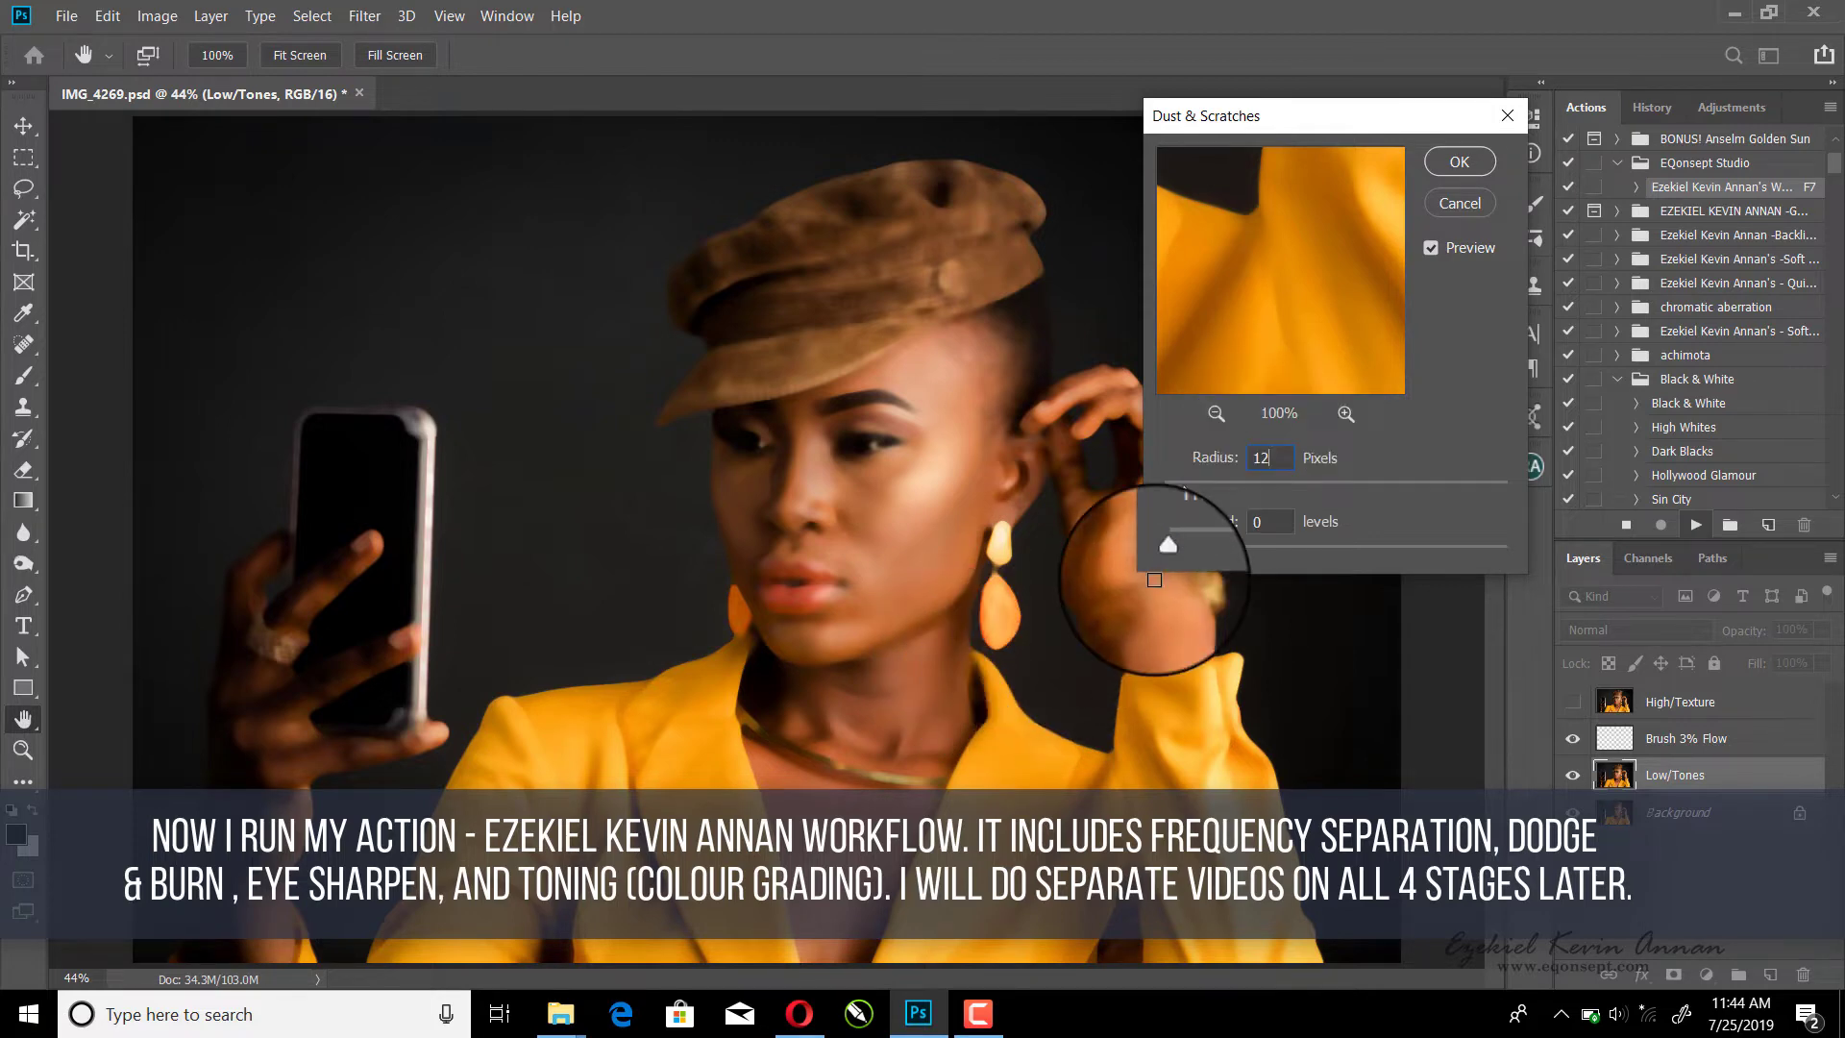
click(1458, 161)
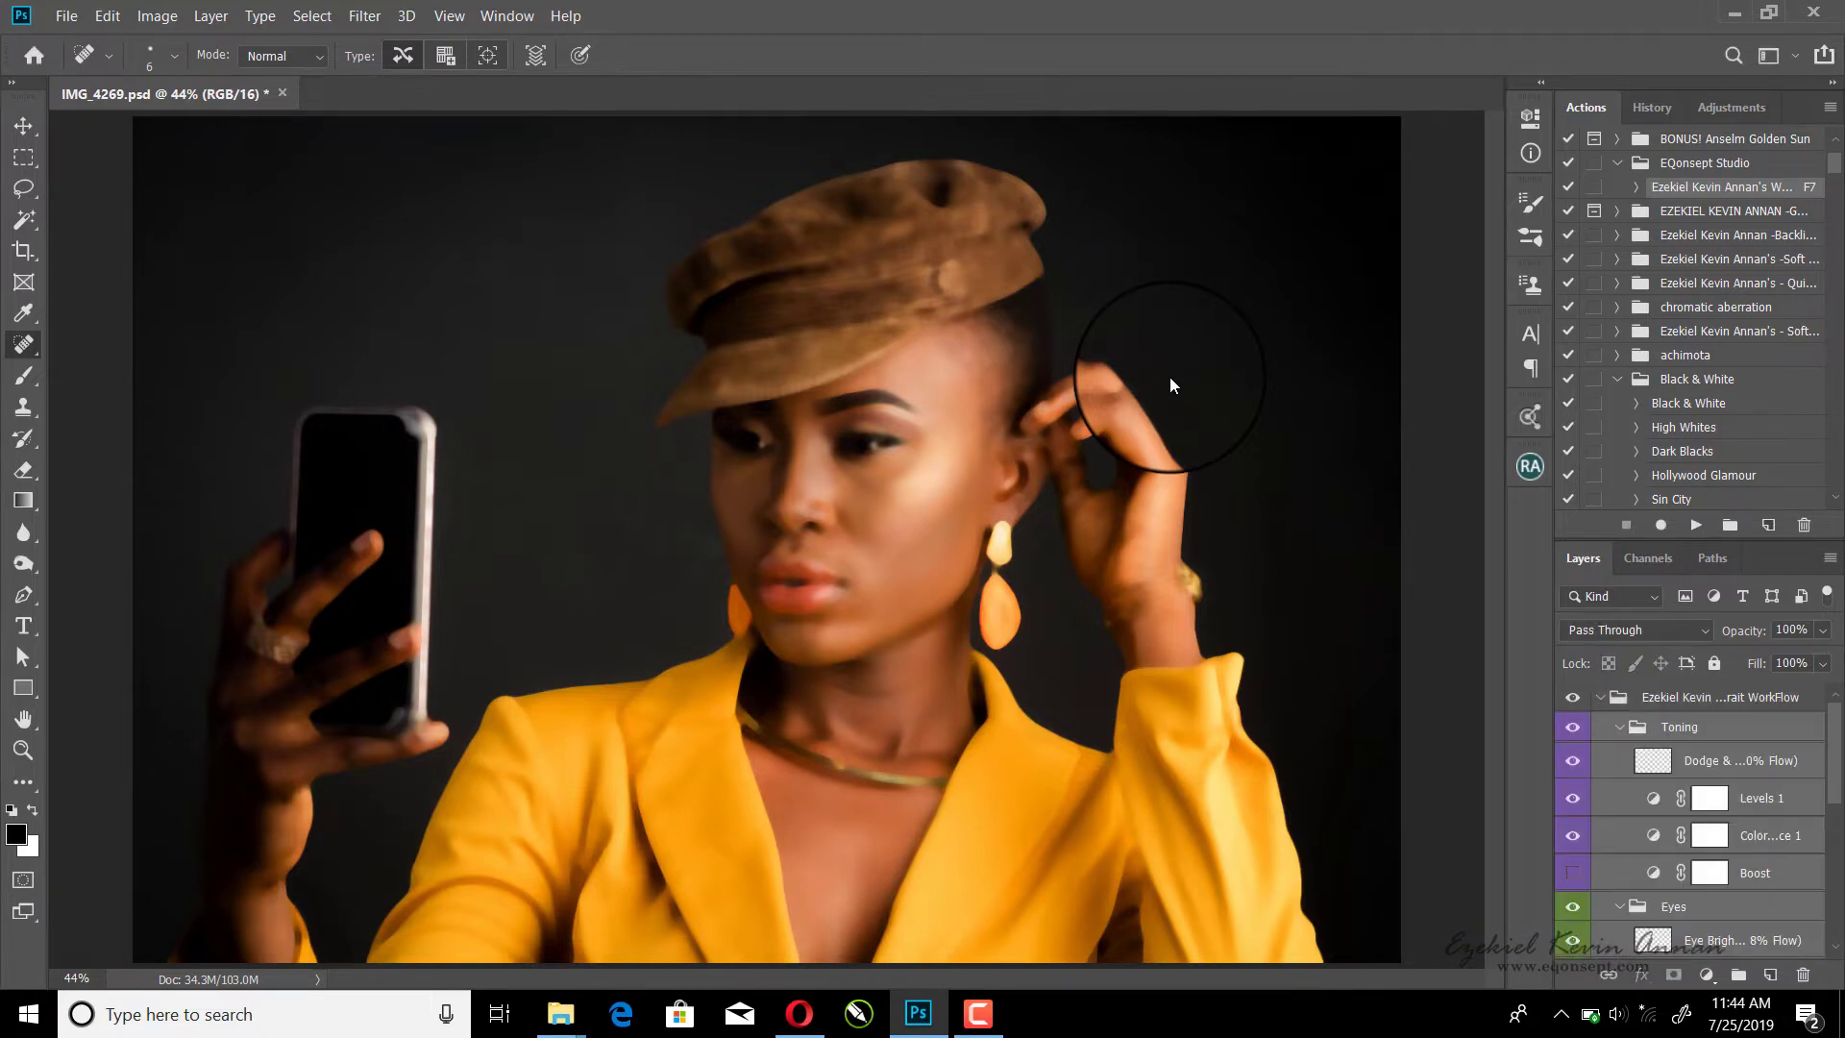
Step: Select the Low/Tones layer in the Frequency Separation group and swap the foreground and background colours
drag(1837, 754, 1830, 899)
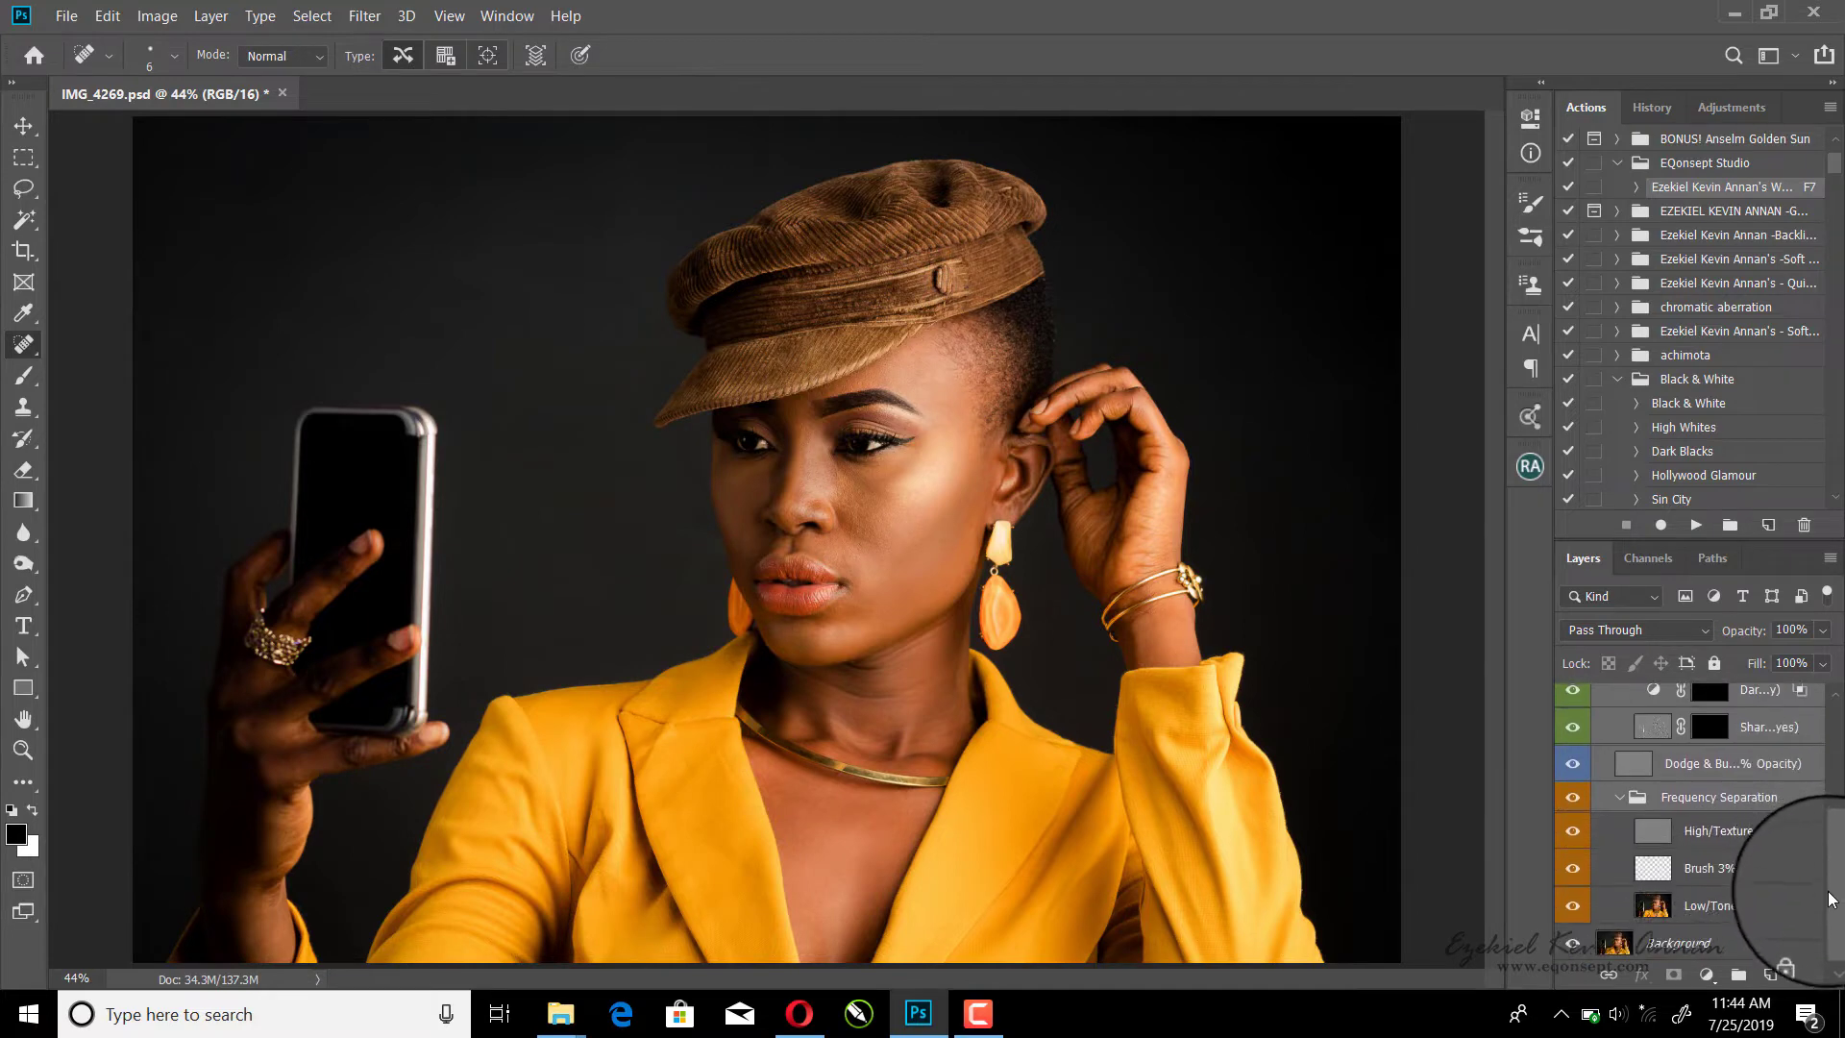
click(1703, 908)
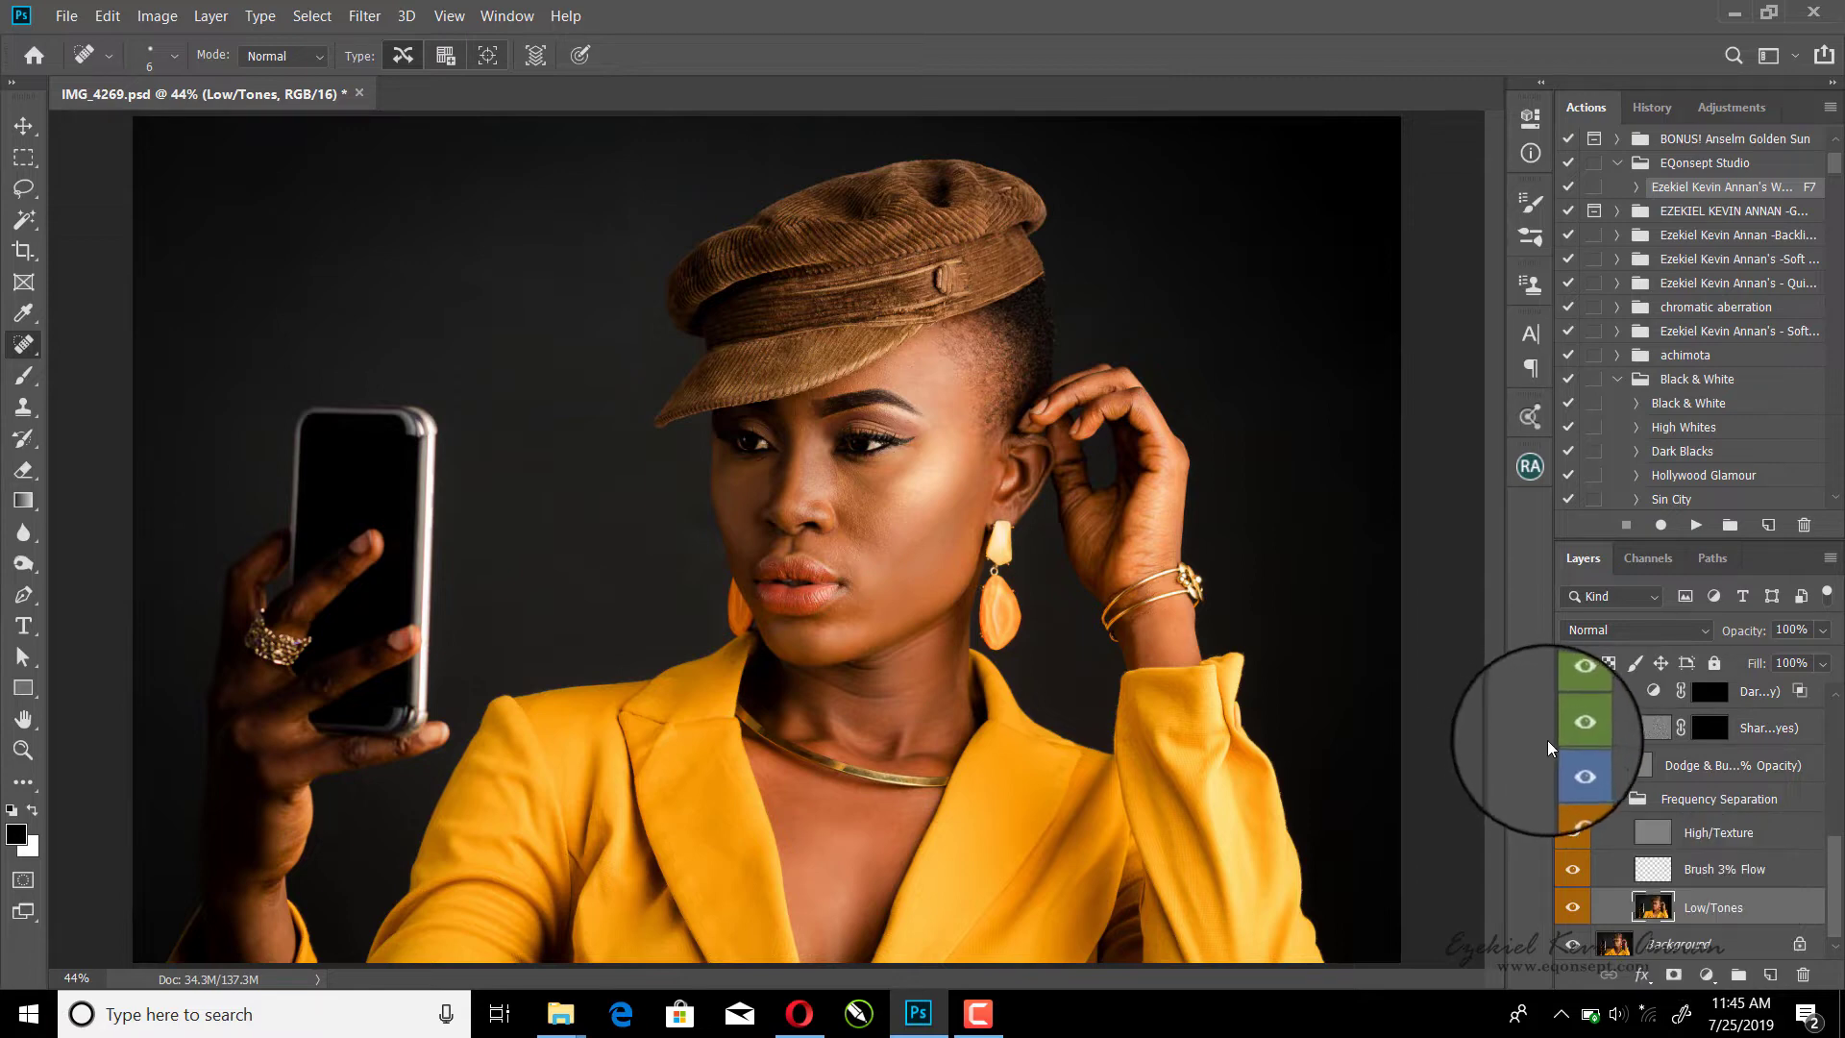
key(x)
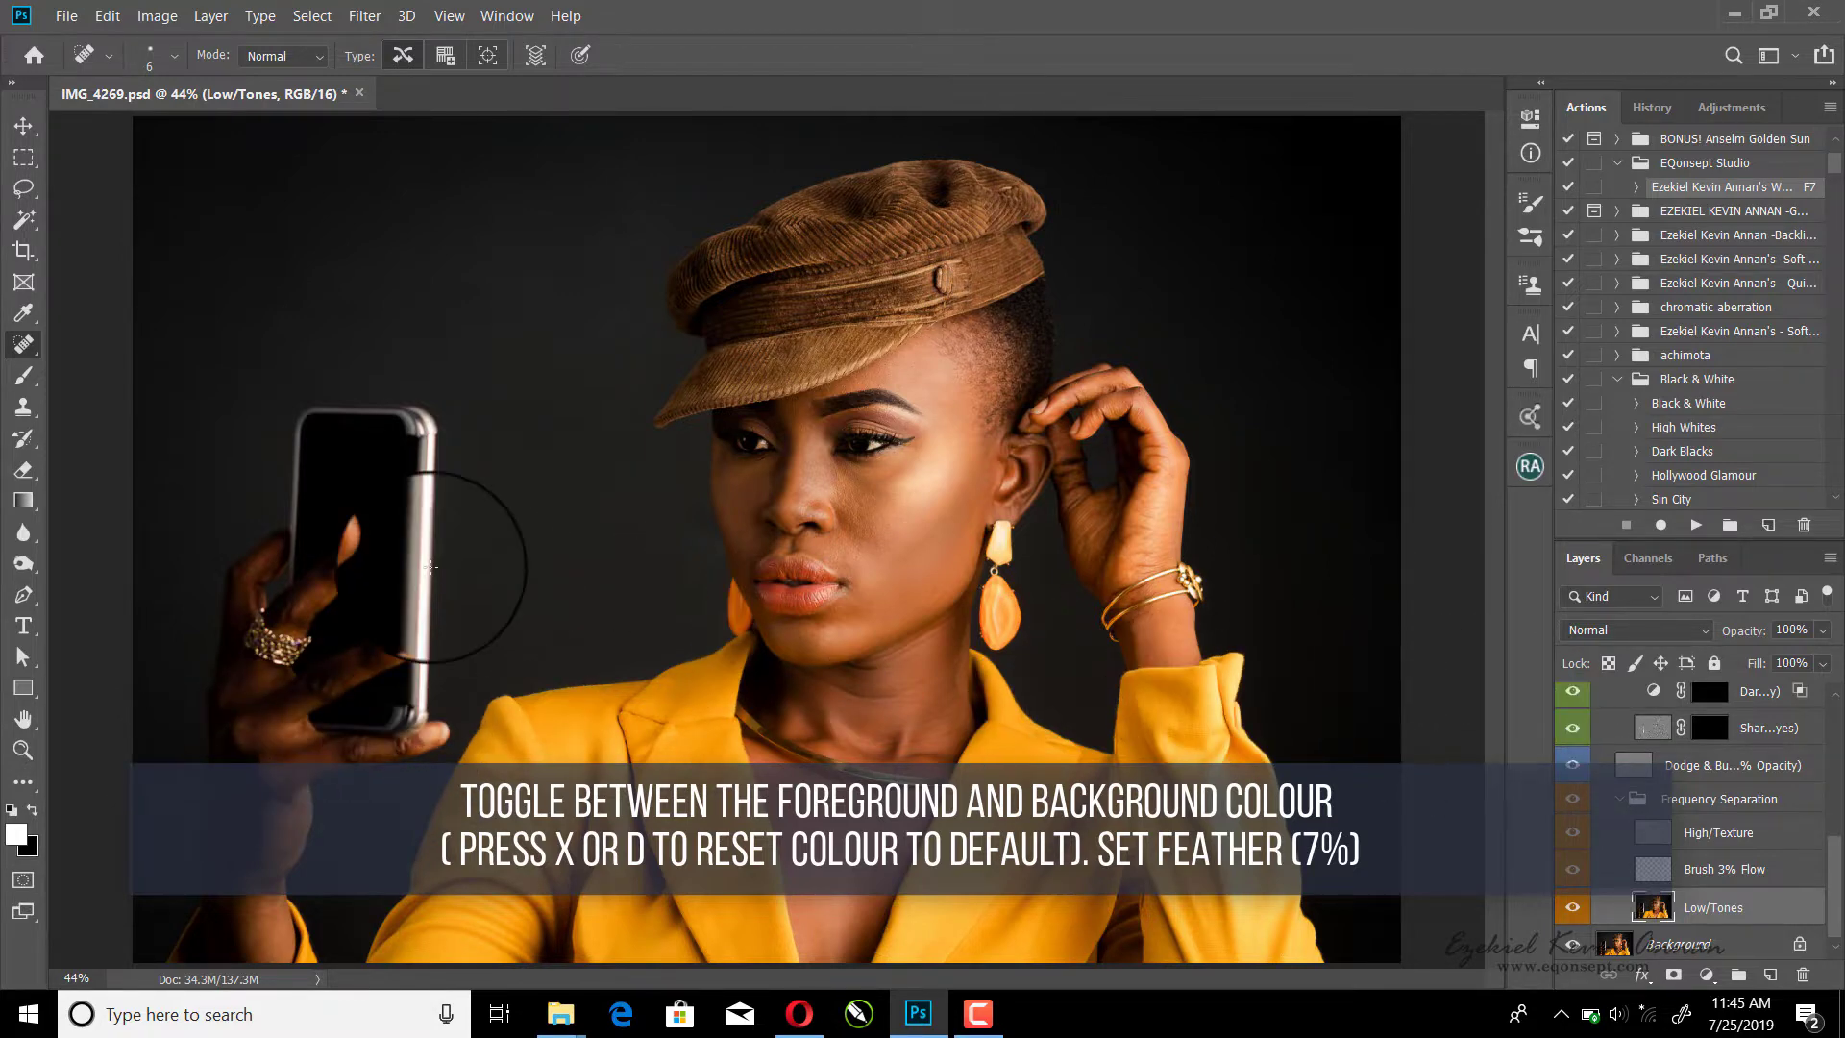
Step: Choose the Lasso tool and set its feather to 7 px
key(ctrl+z)
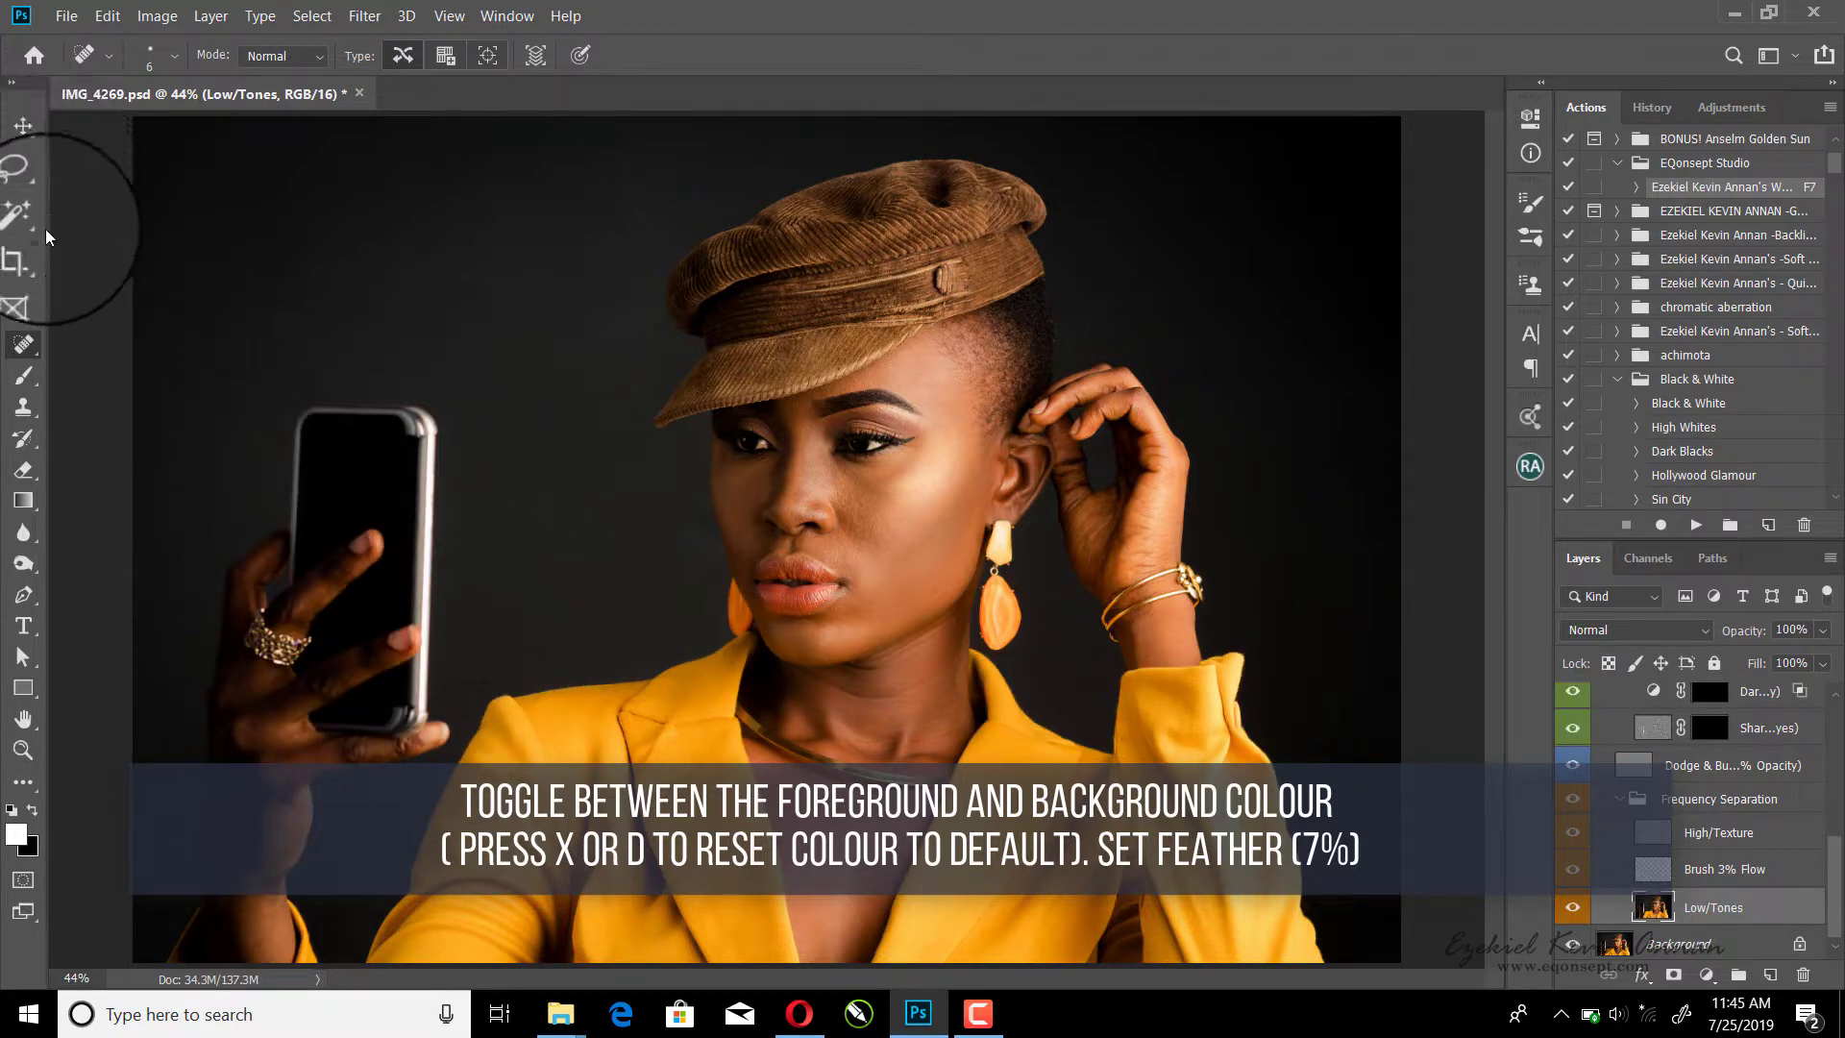
key(l)
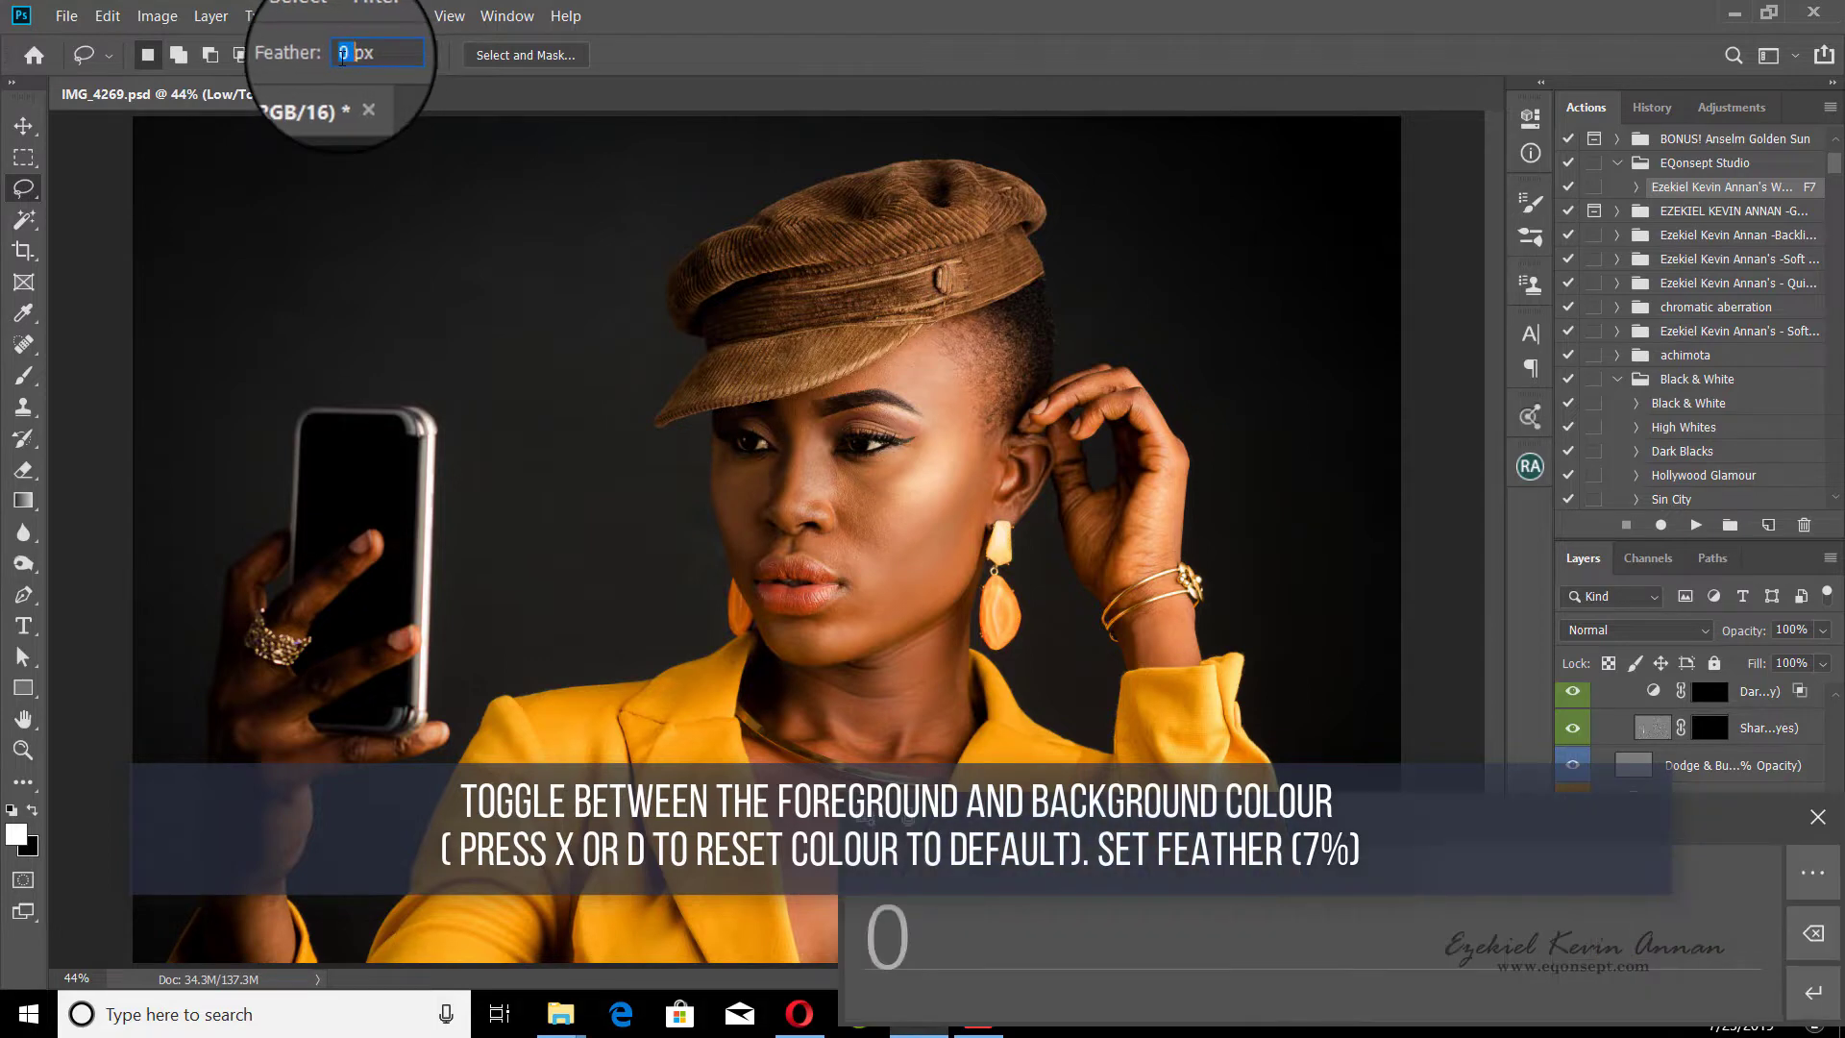
text(7)
key(Return)
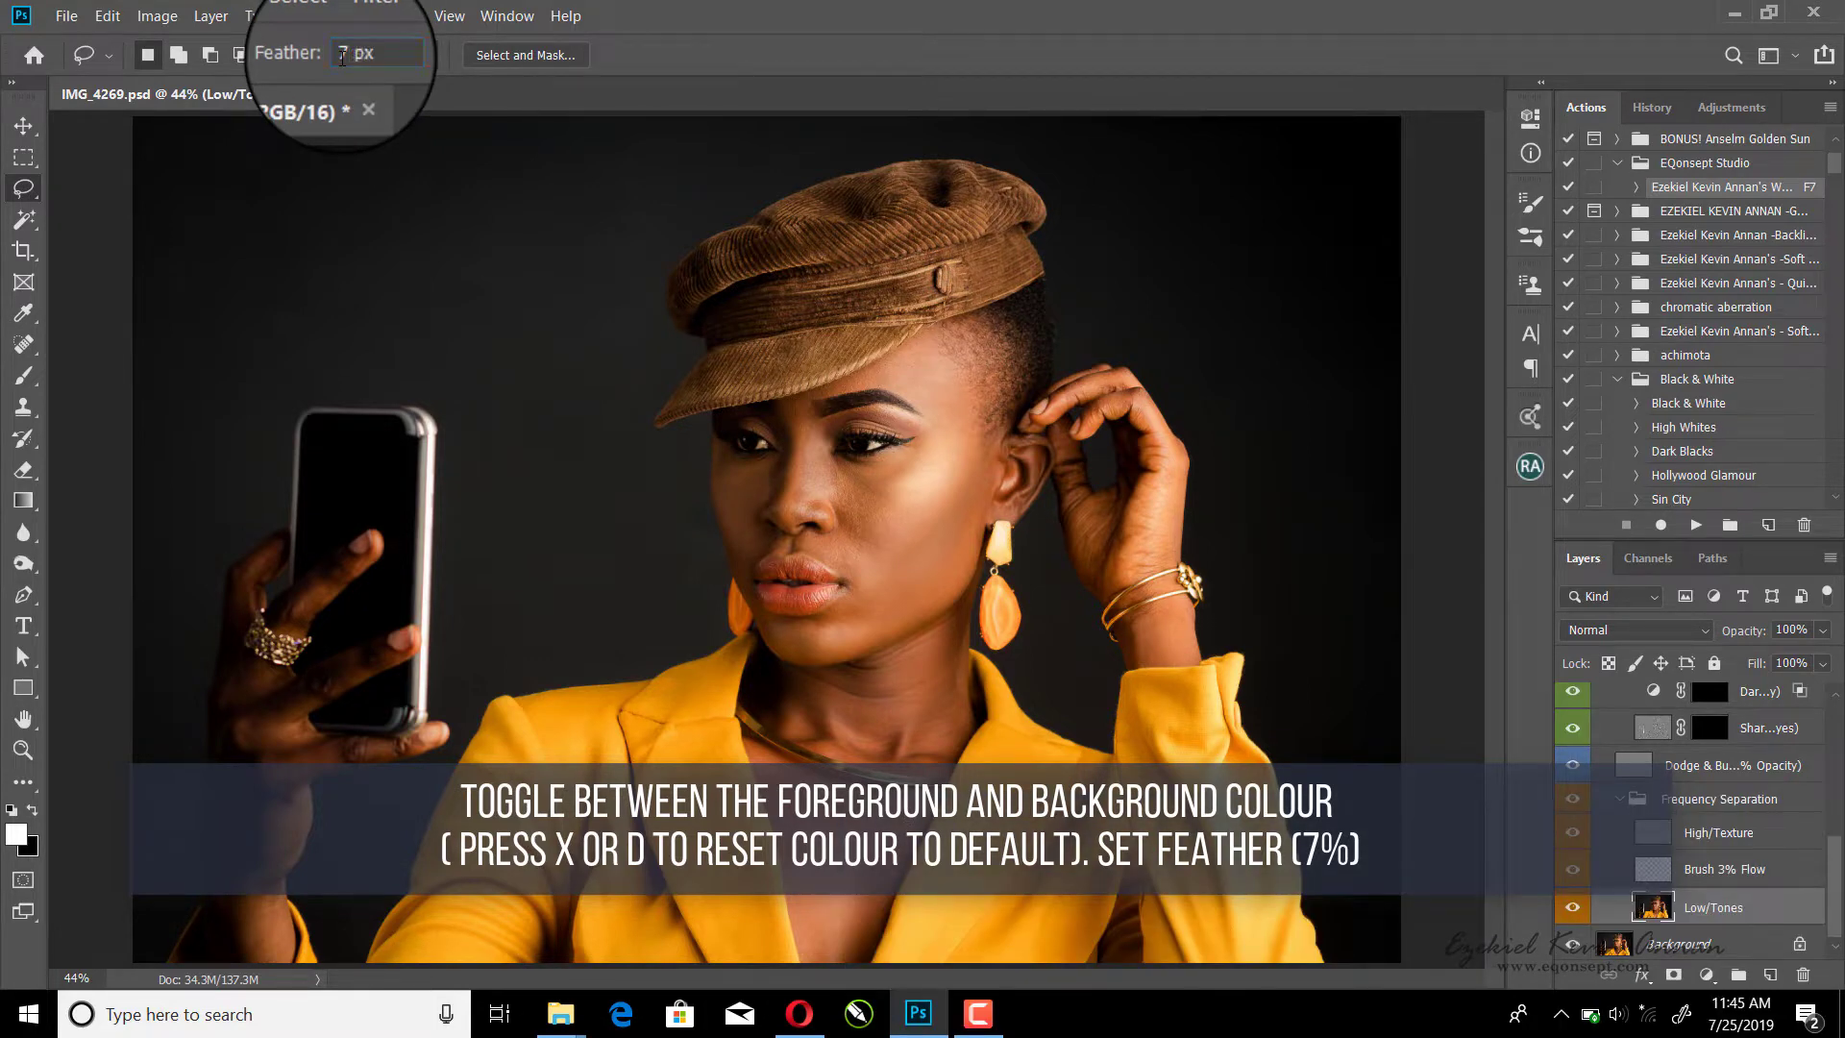
Step: Select the Low/Tones layer in the Frequency Separation group and outline the highlighted skin beside the outer eye with the Lasso tool
scroll(1806, 769, up, 2)
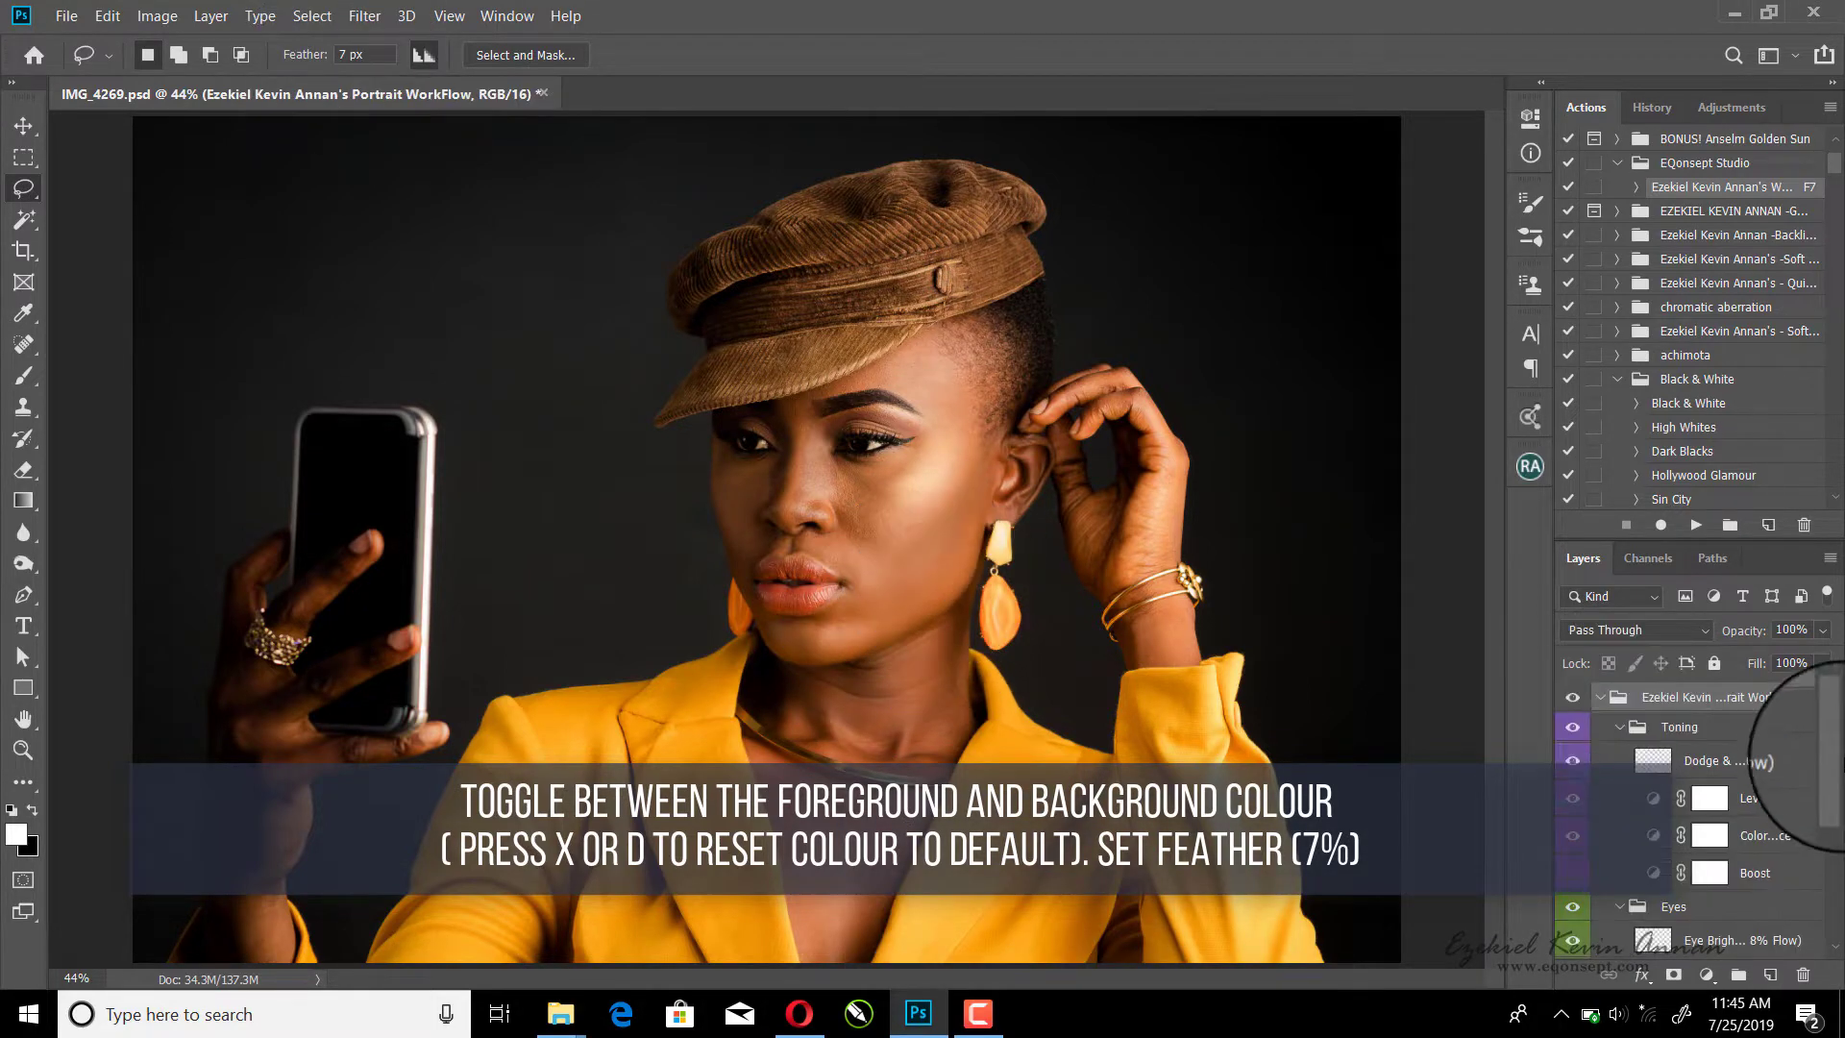
click(1806, 687)
scroll(1816, 846, down, 2)
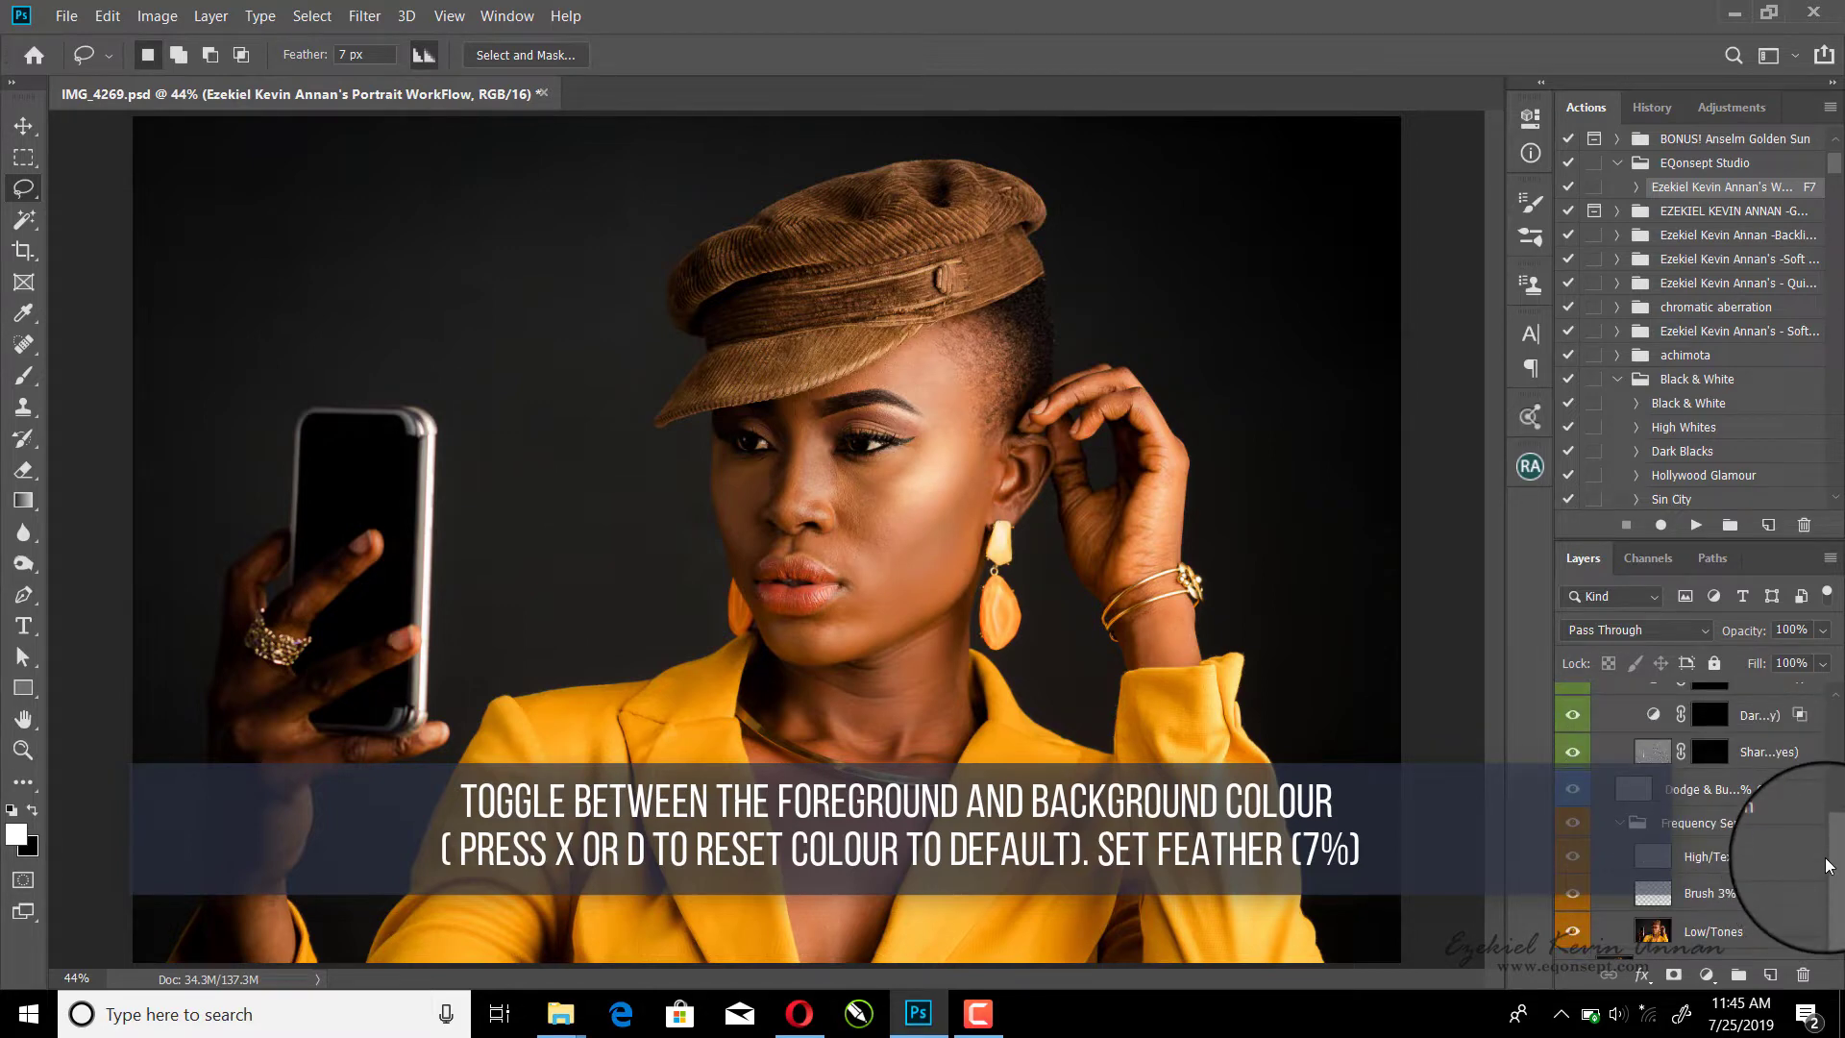
scroll(1806, 865, down, 1)
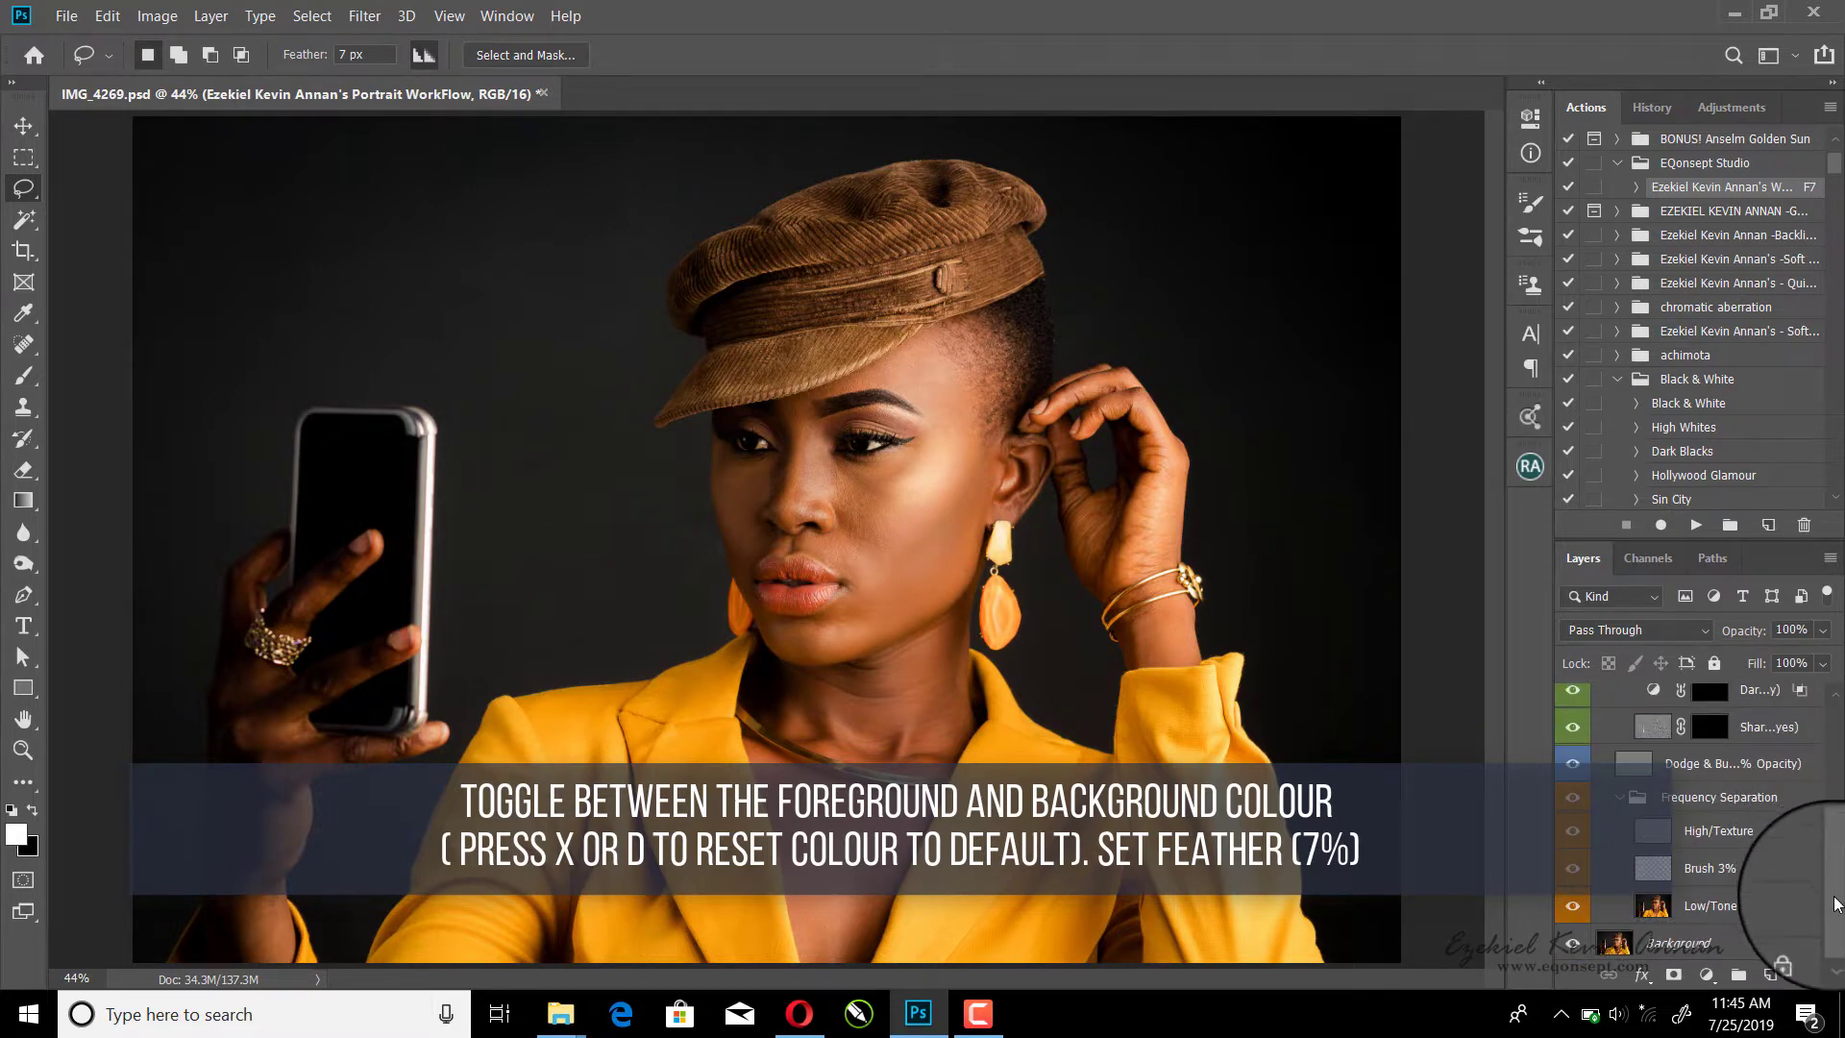
click(1698, 906)
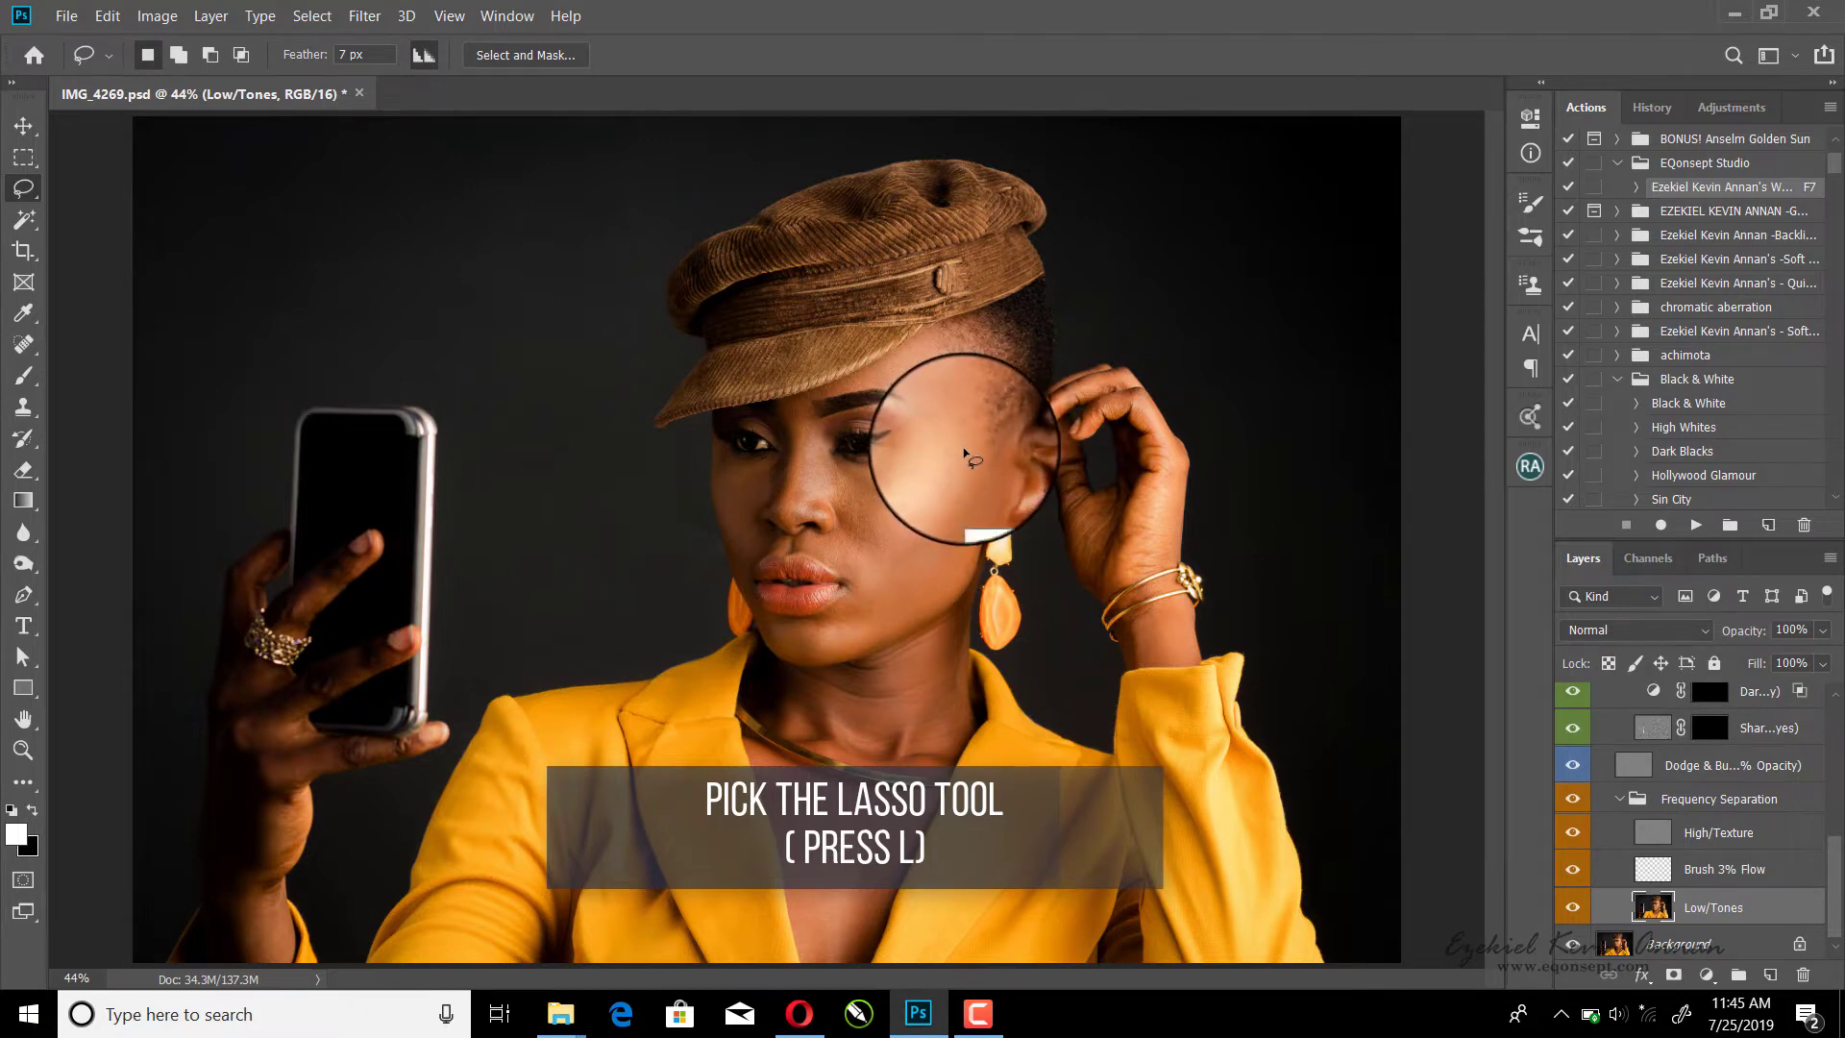
key(ctrl+plus)
key(ctrl+plus)
key(ctrl+plus)
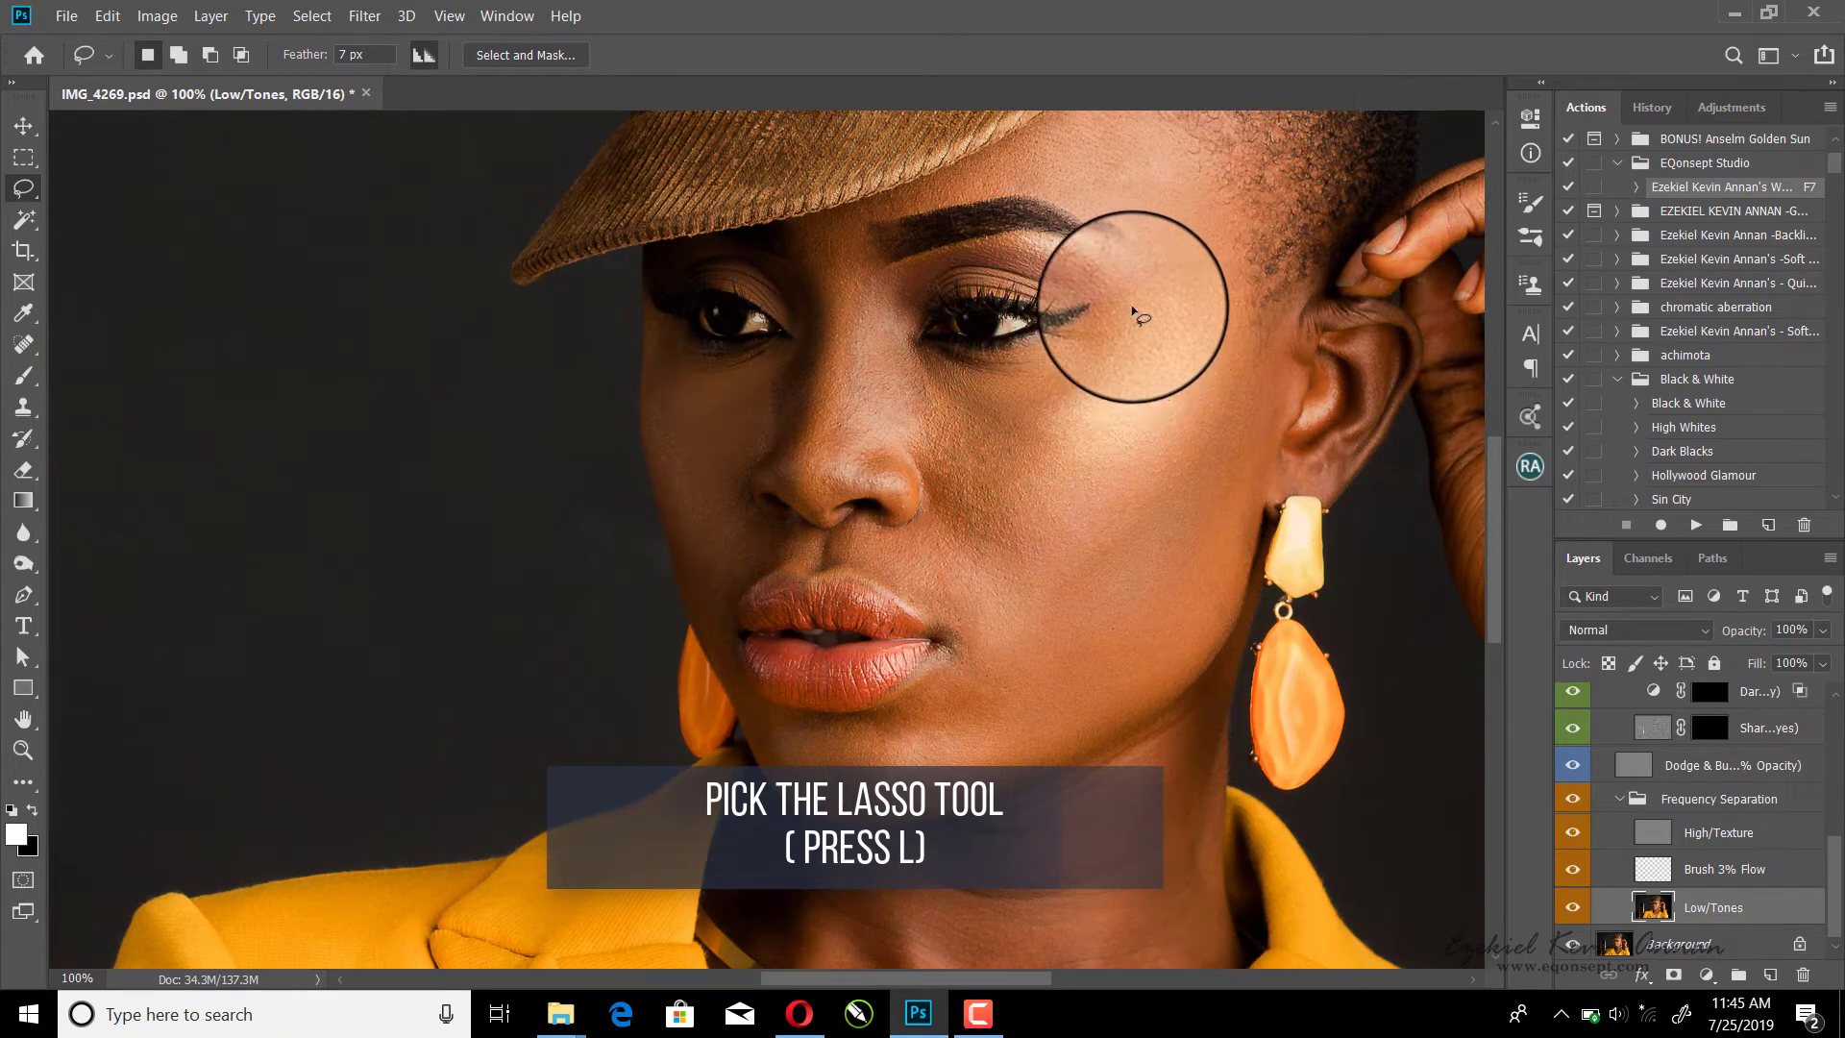
mouse_move(1134, 309)
mouse_down()
mouse_move(1071, 352)
mouse_move(933, 365)
mouse_move(944, 470)
mouse_move(972, 508)
mouse_move(1033, 502)
mouse_move(1154, 412)
mouse_move(1184, 351)
mouse_move(1143, 310)
mouse_up()
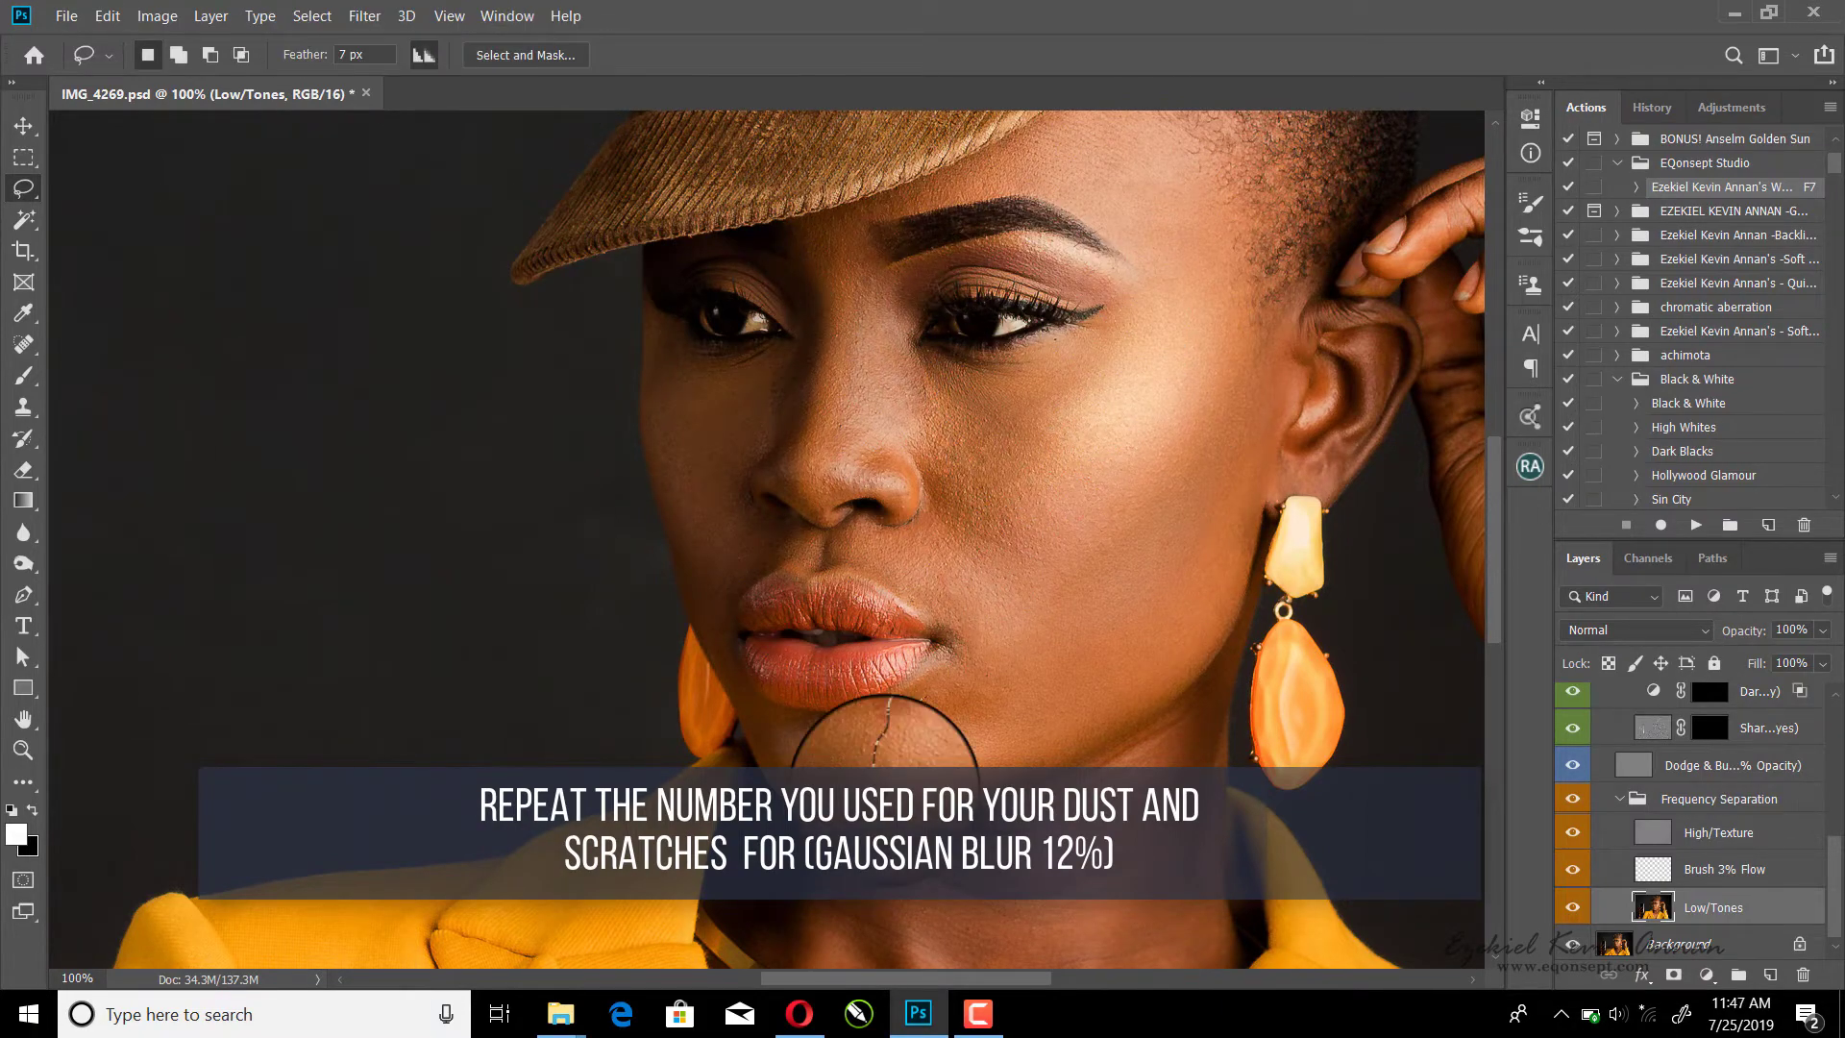
Step: Compare the portrait with and without the Frequency Separation group and the Dodge & Burn layer by toggling their visibility
scroll(884, 788, down, 10)
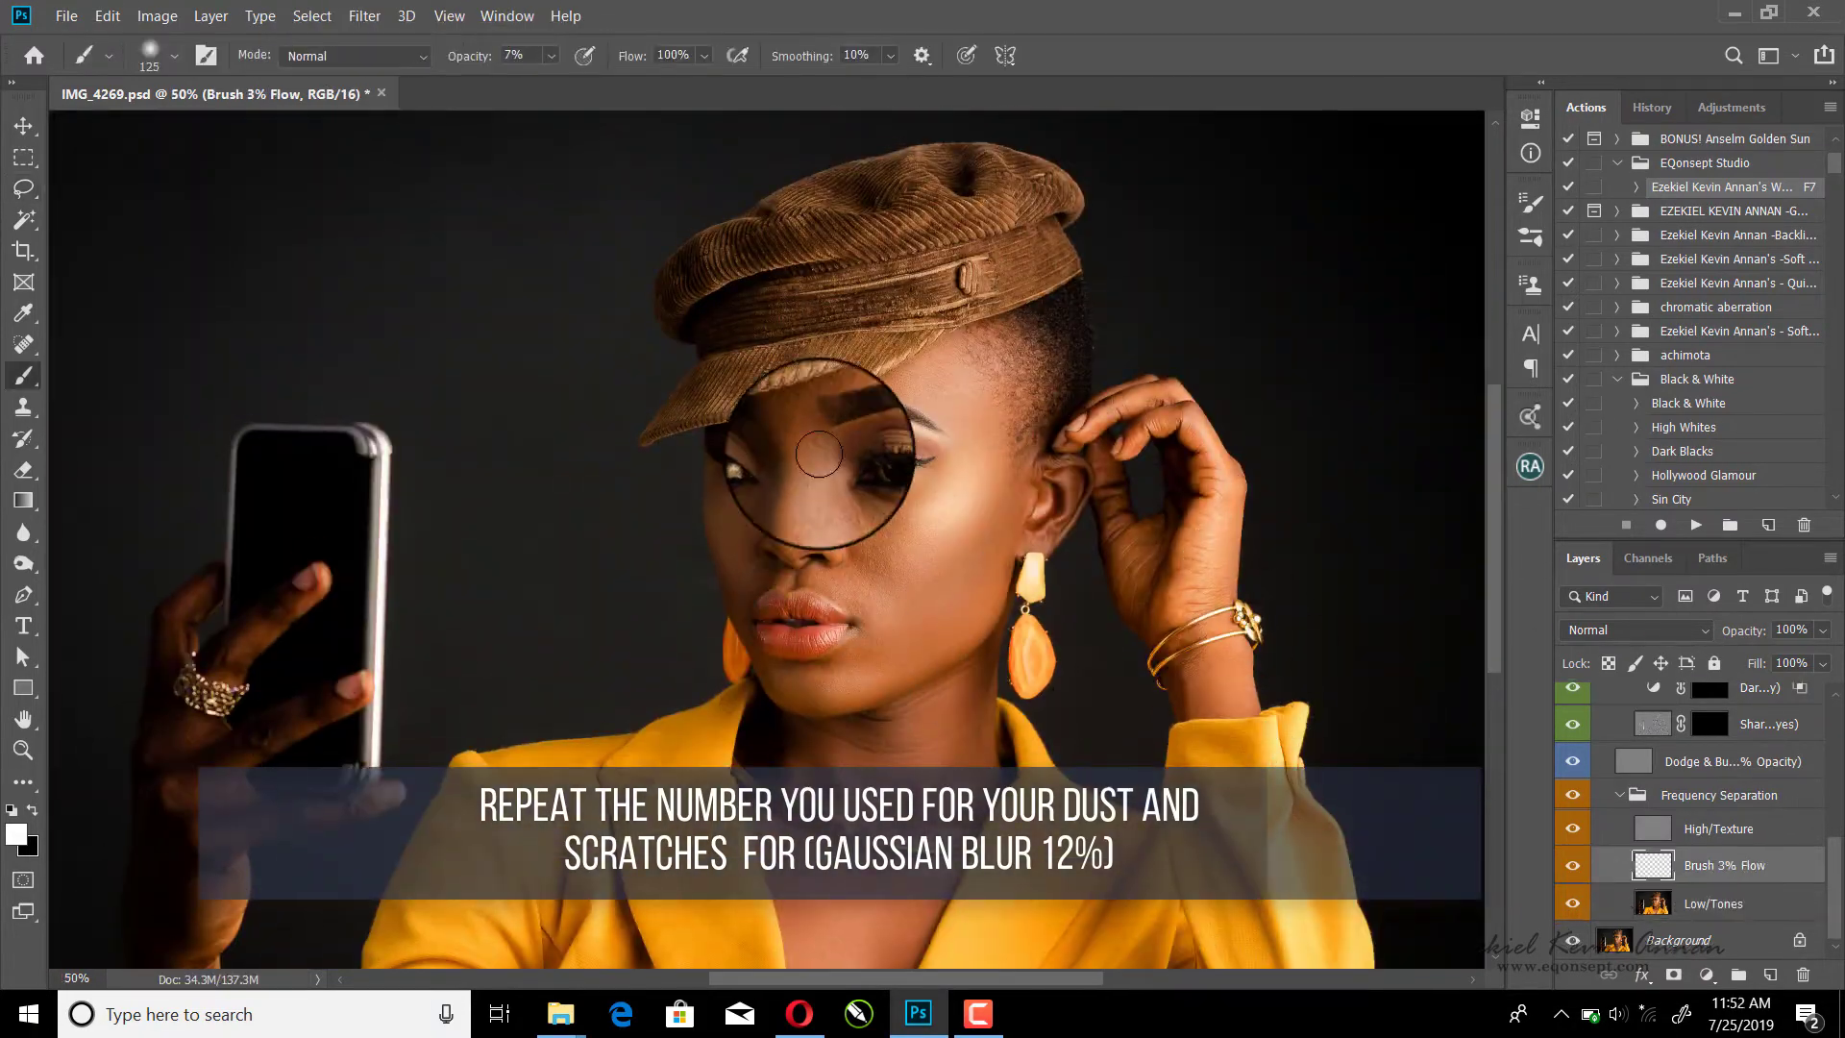
click(1633, 629)
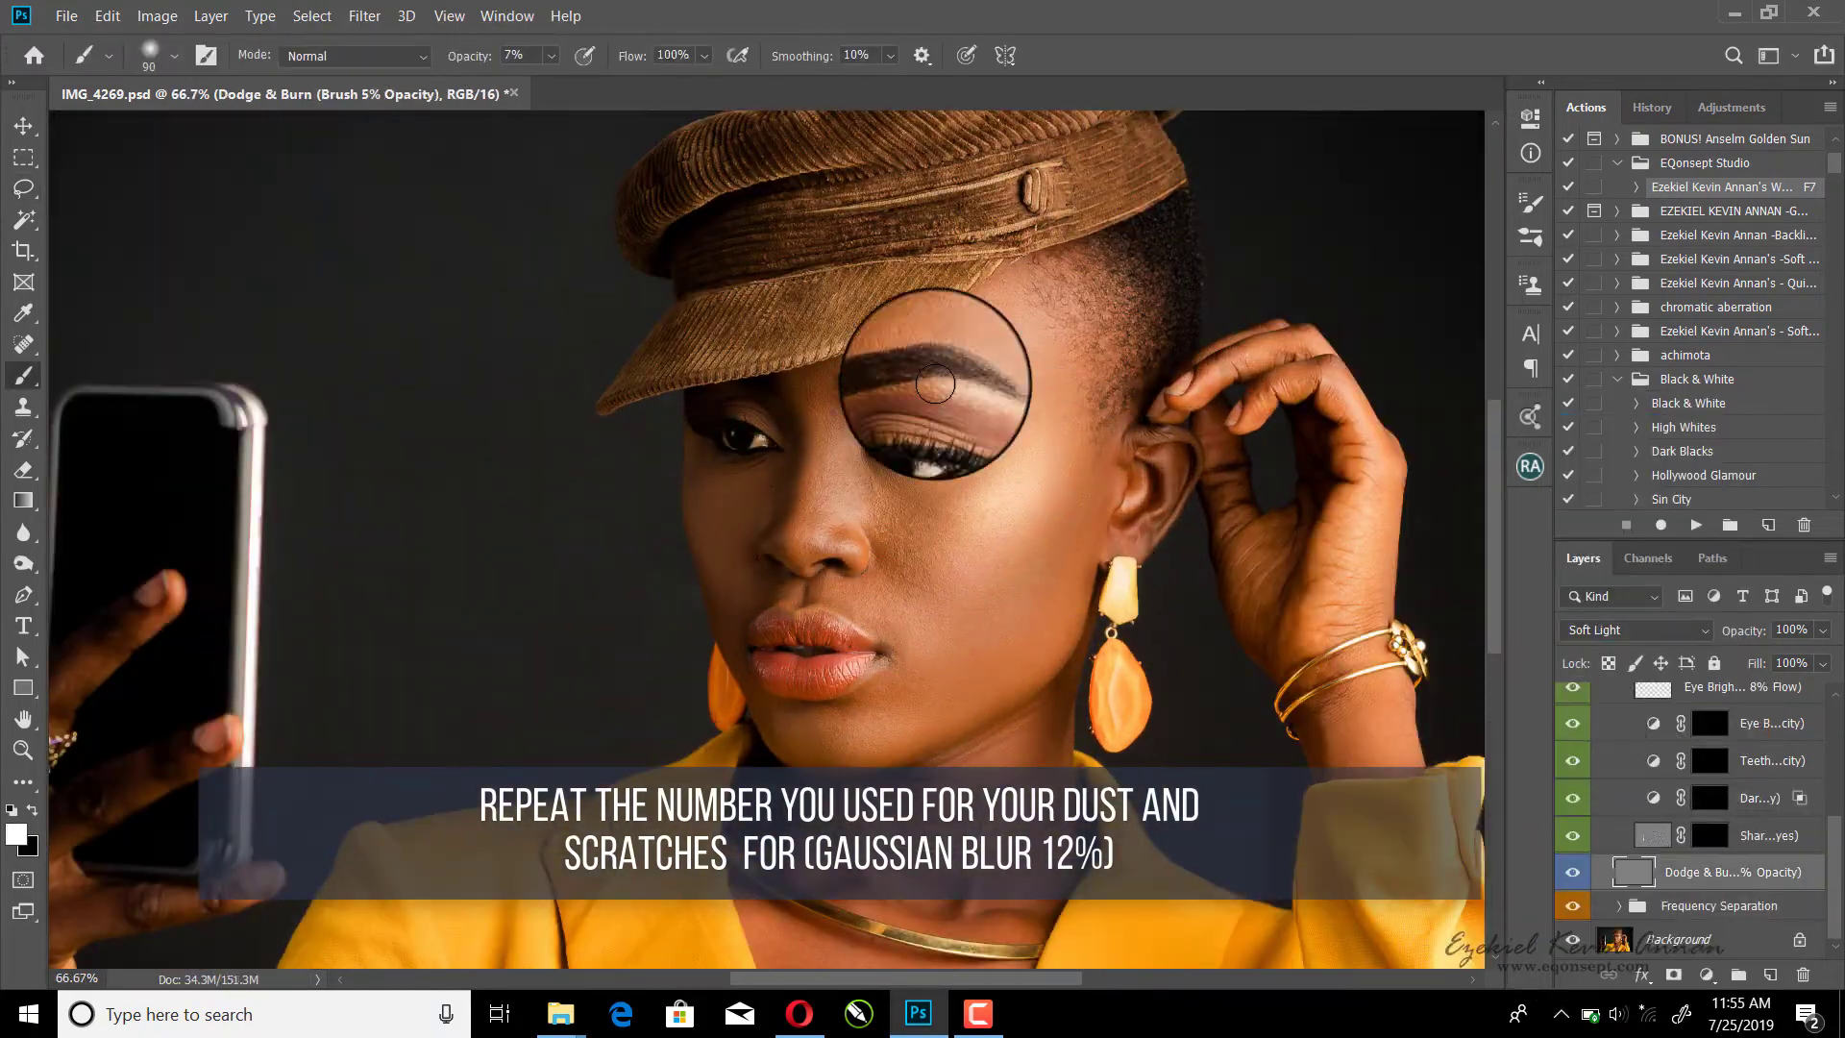
scroll(699, 555, down, 5)
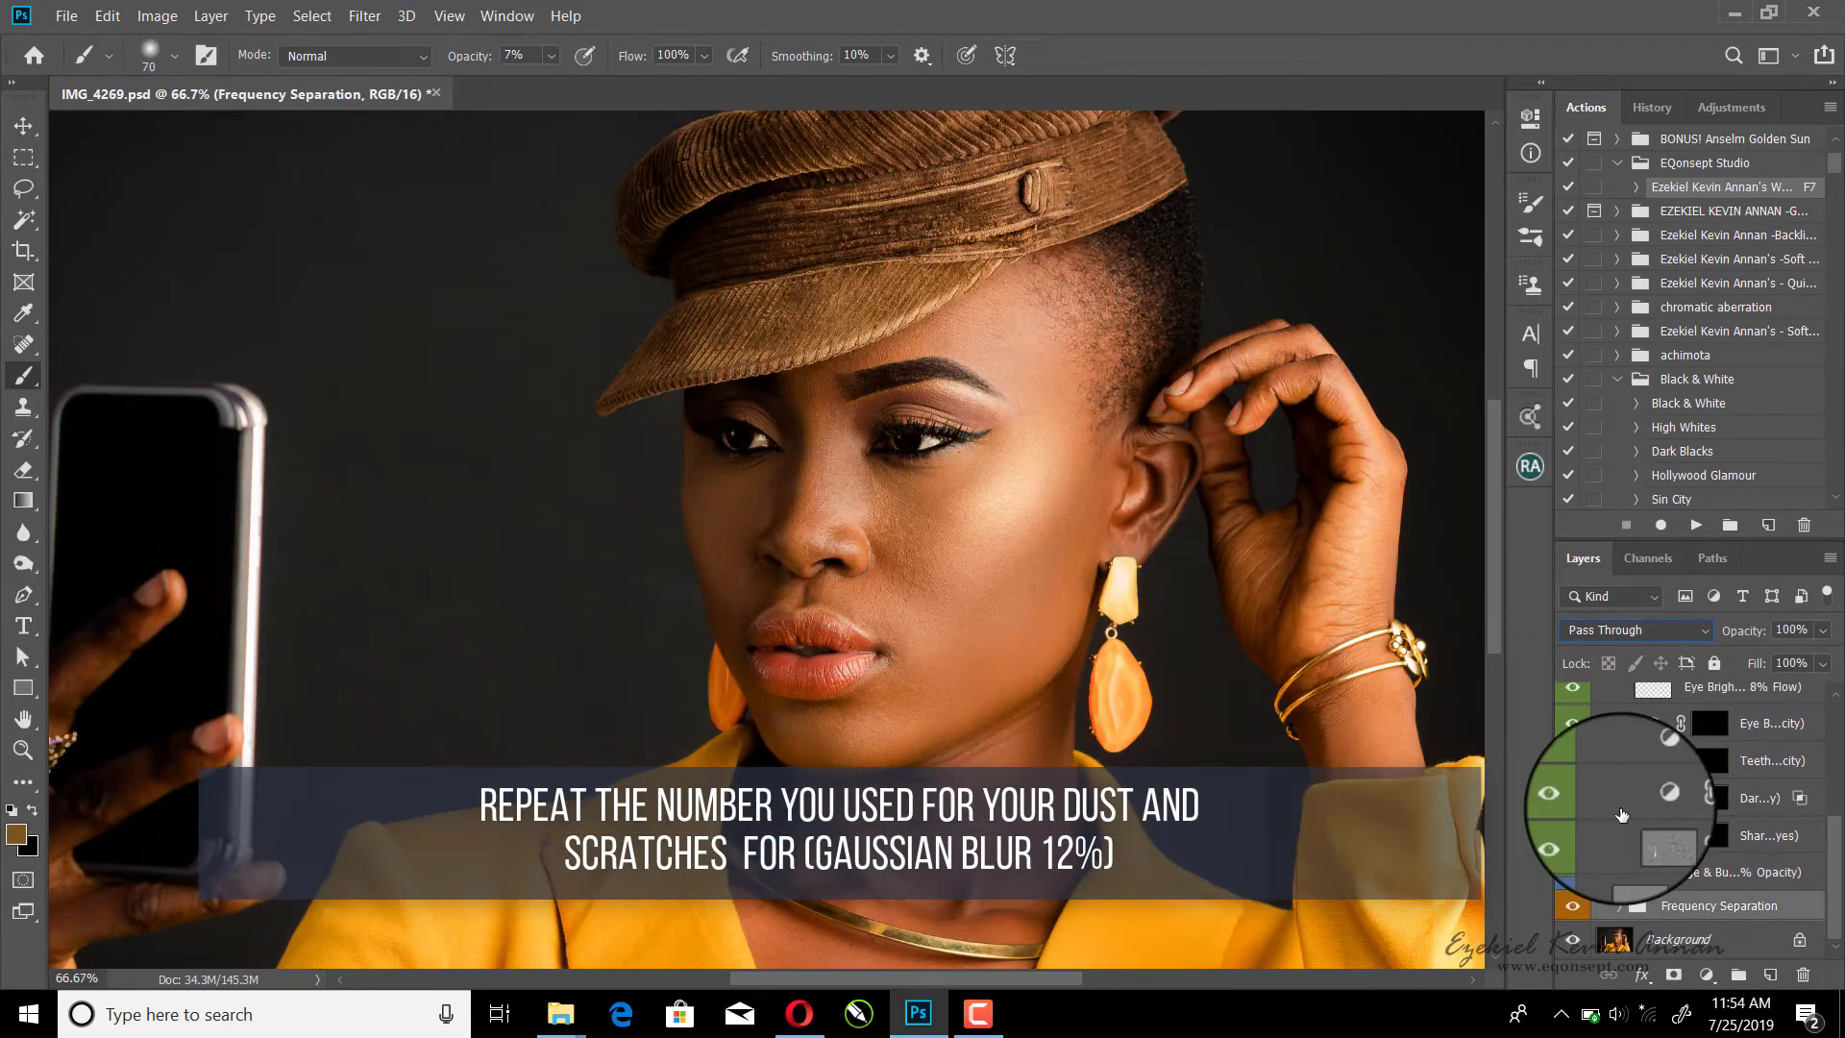
click(1571, 906)
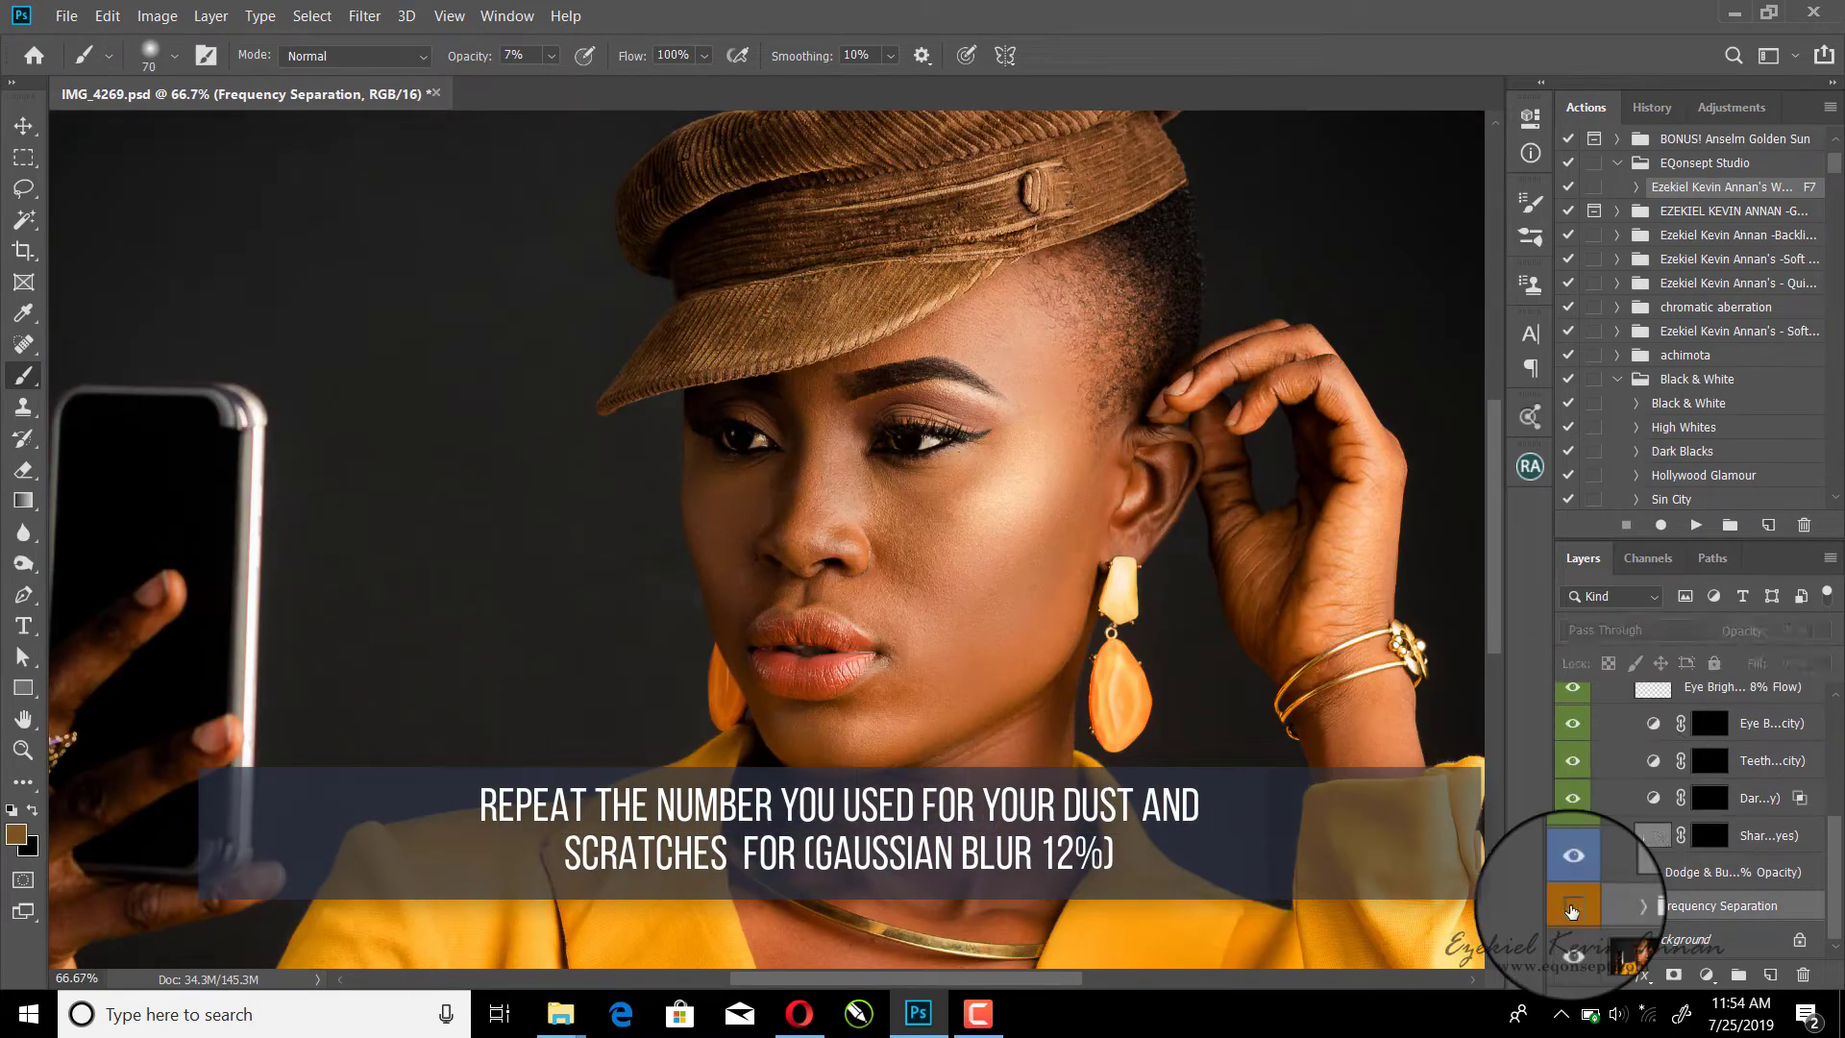
click(1573, 908)
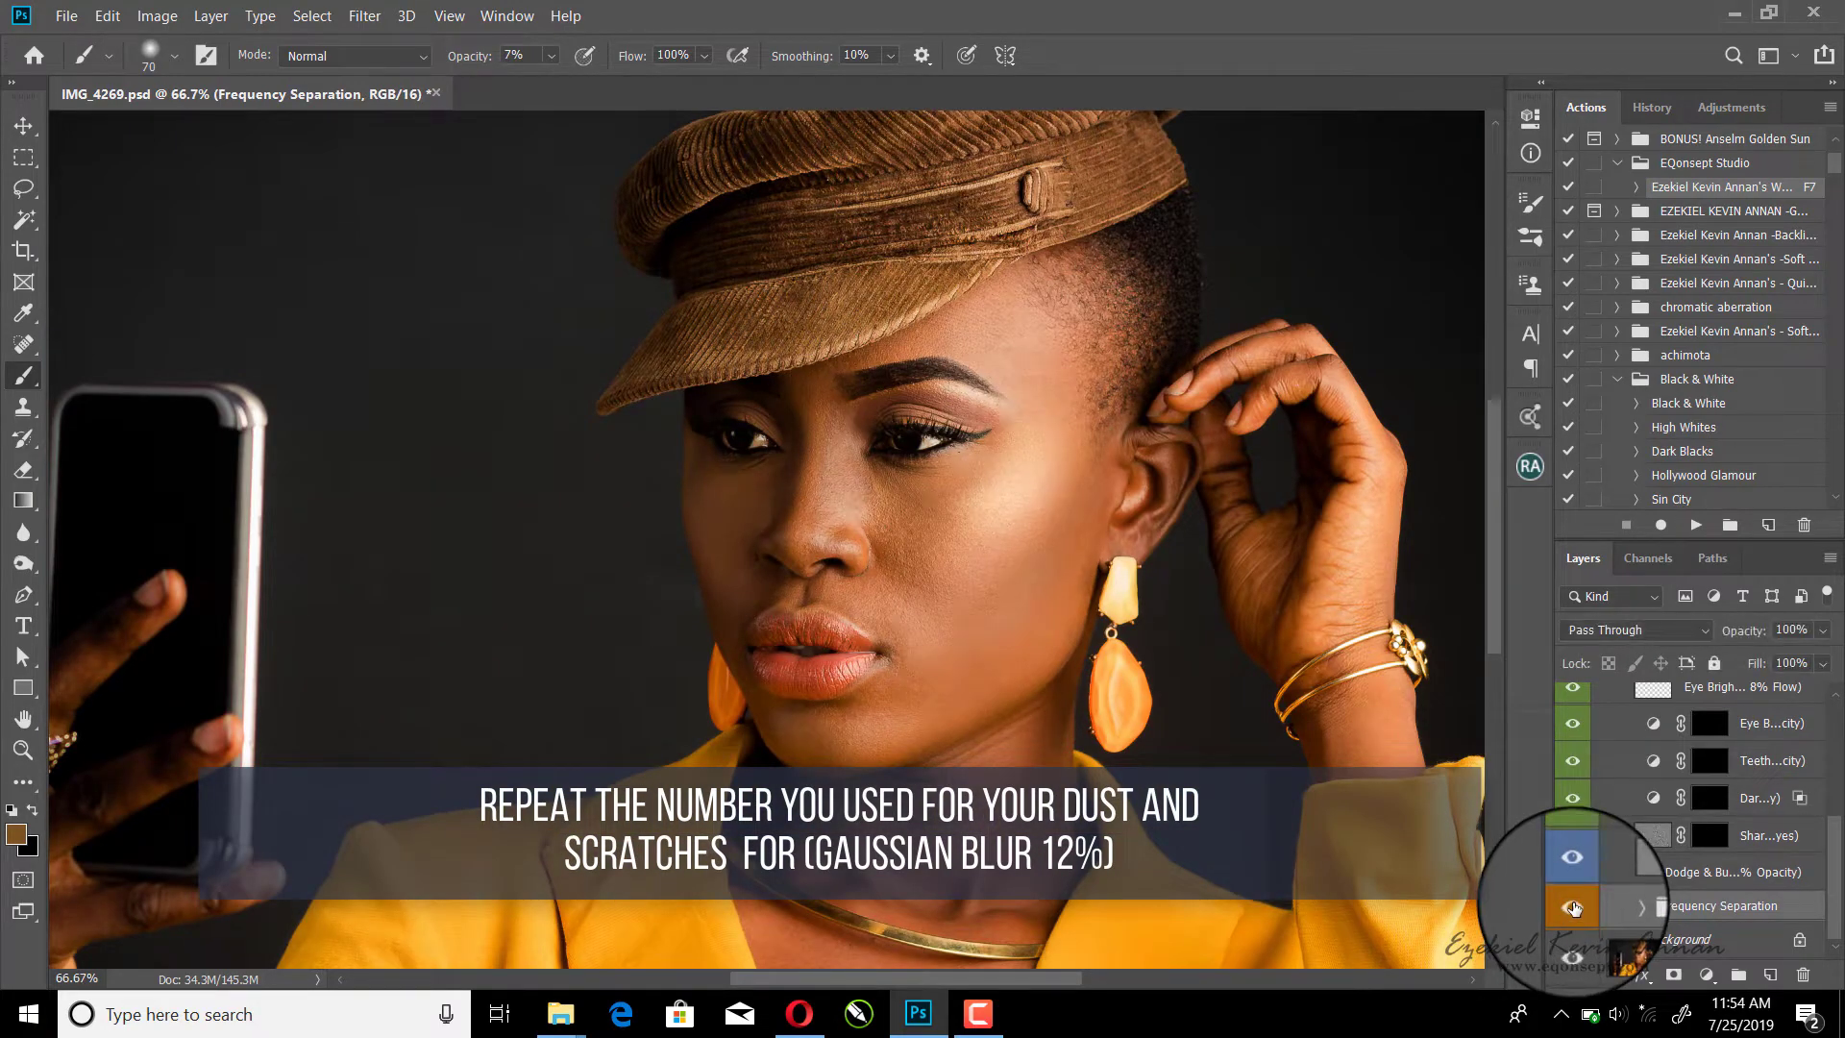
click(1574, 905)
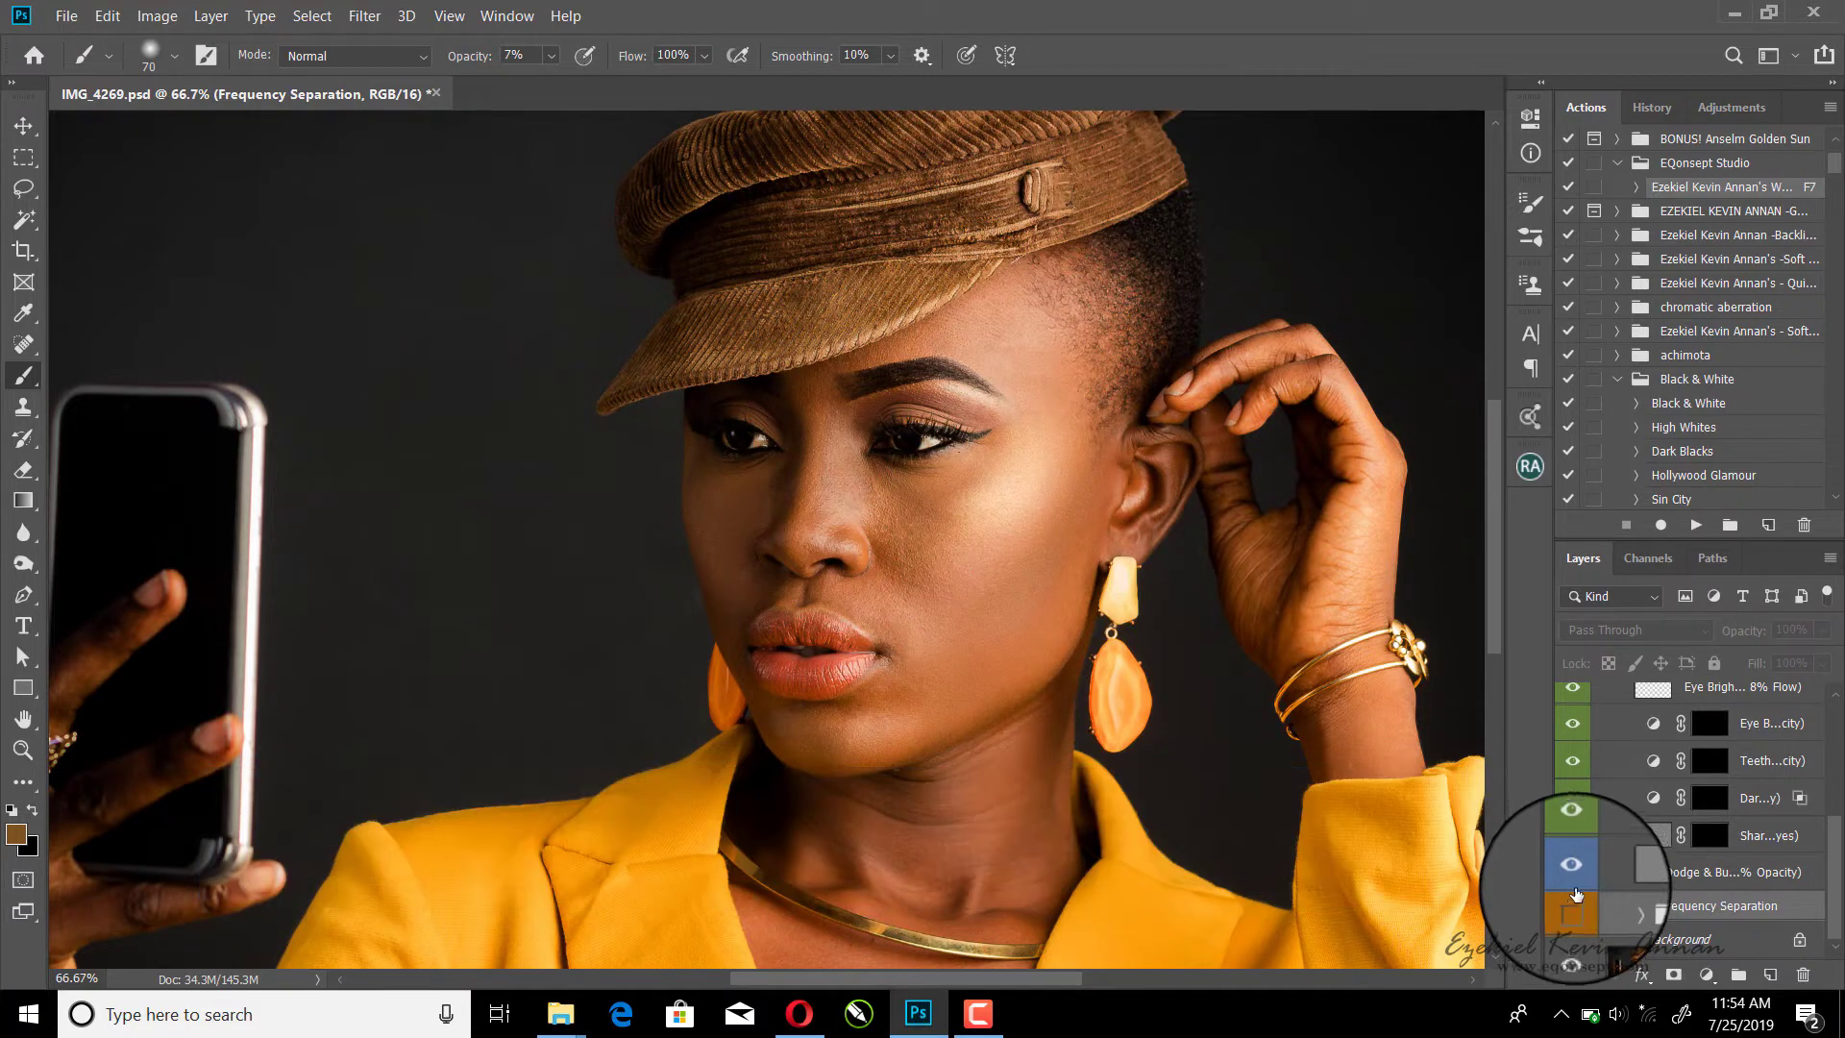
click(1572, 862)
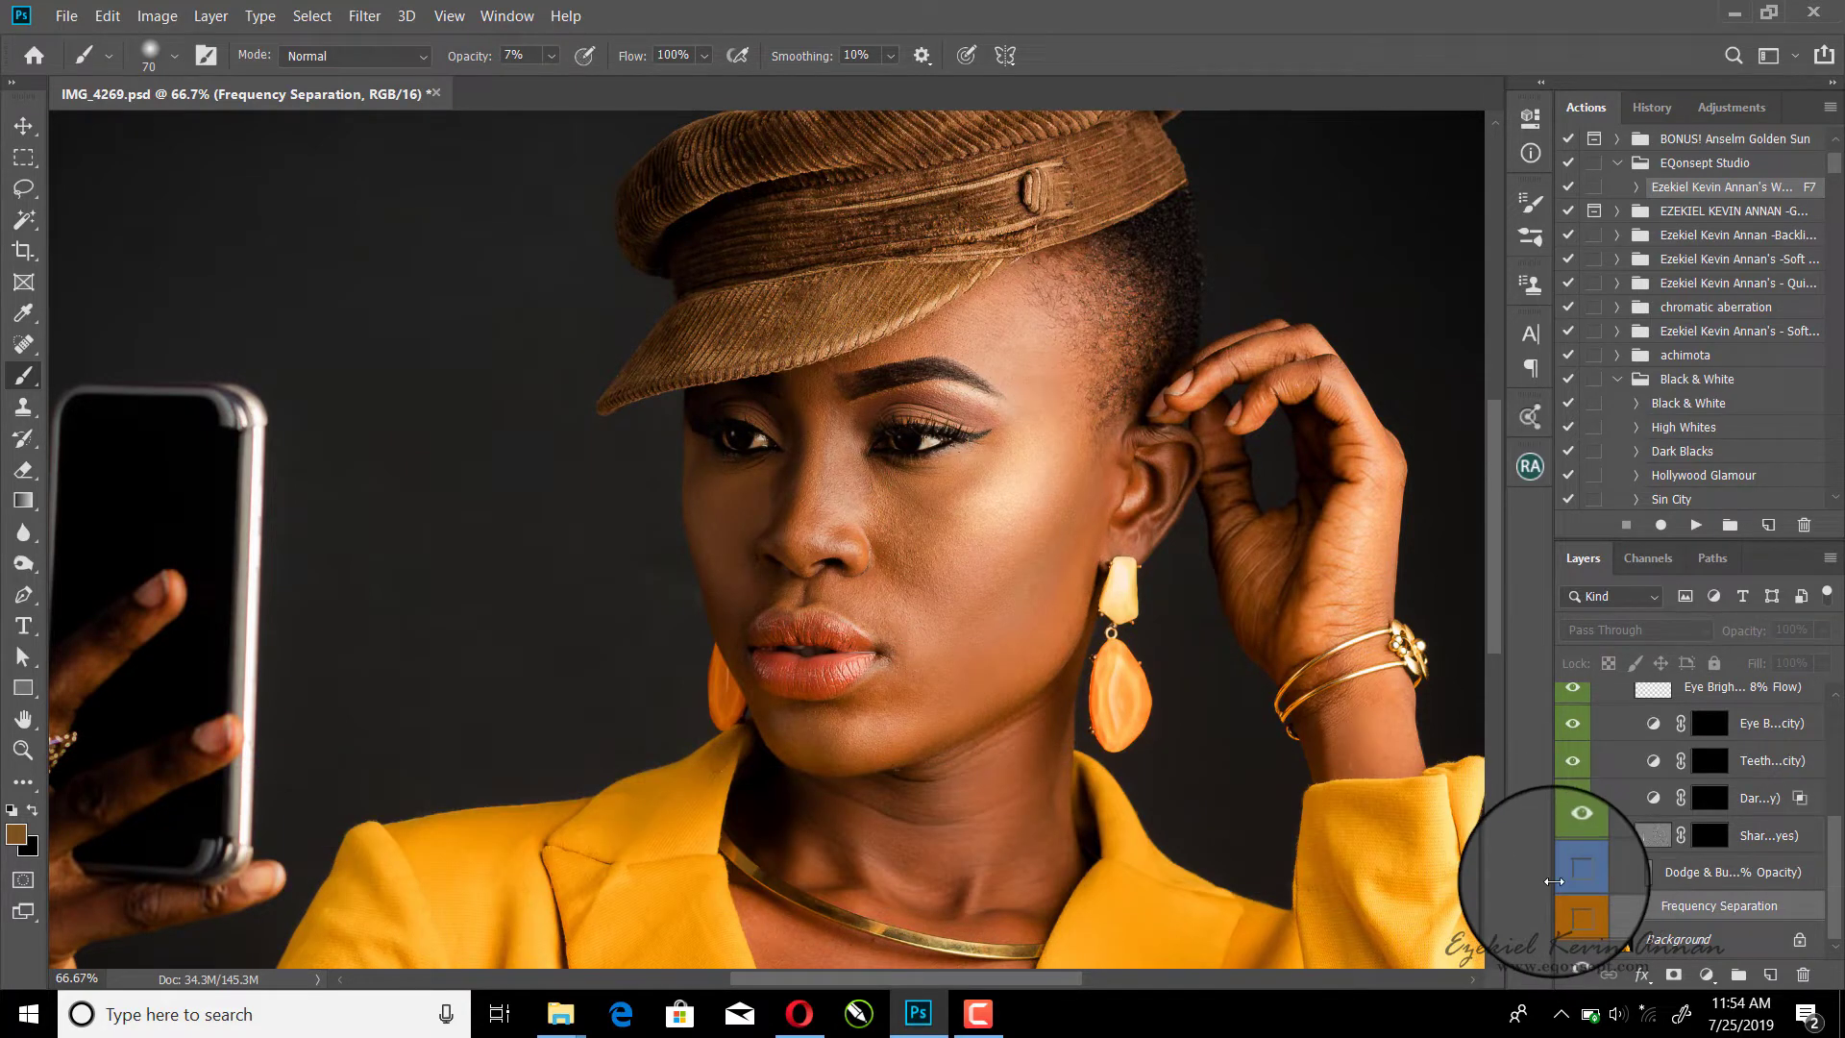
click(1573, 908)
click(1574, 872)
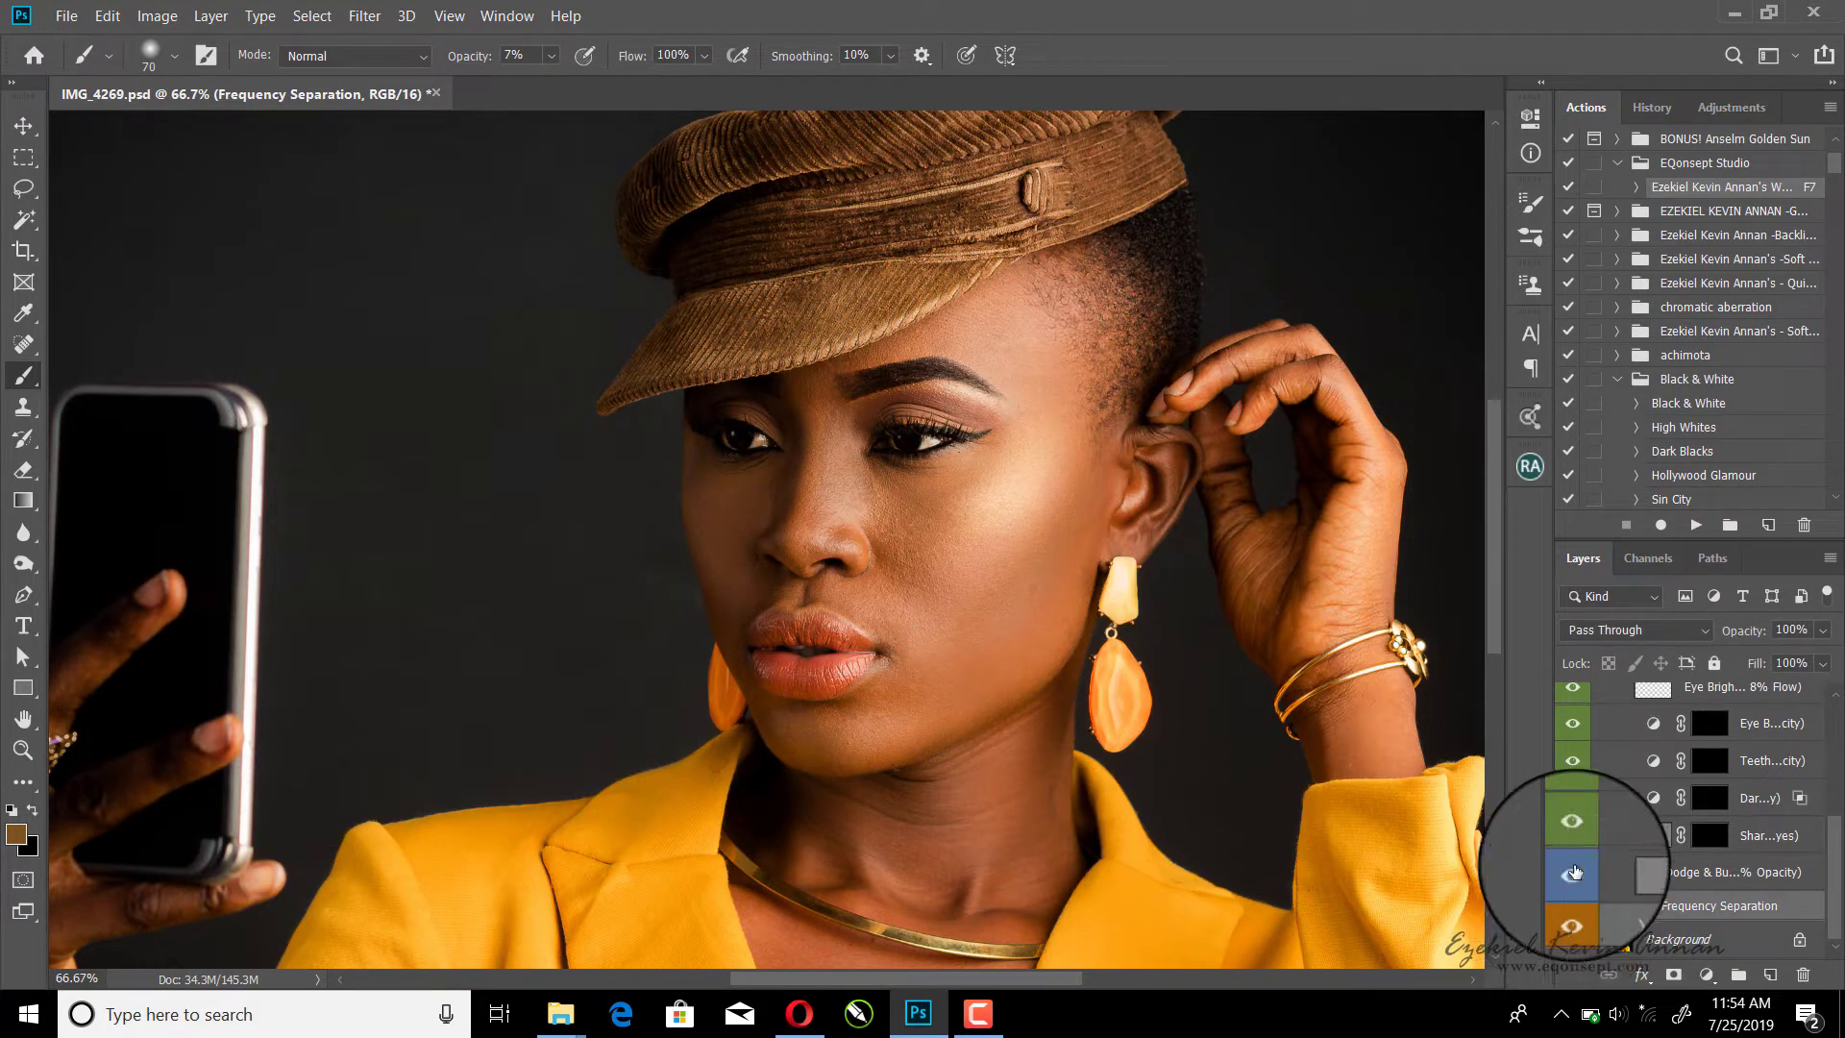
Step: On the Dodge & Burn layer, paint white highlights across the cheek and eye area with a 250 px soft brush at 7% opacity
click(1614, 871)
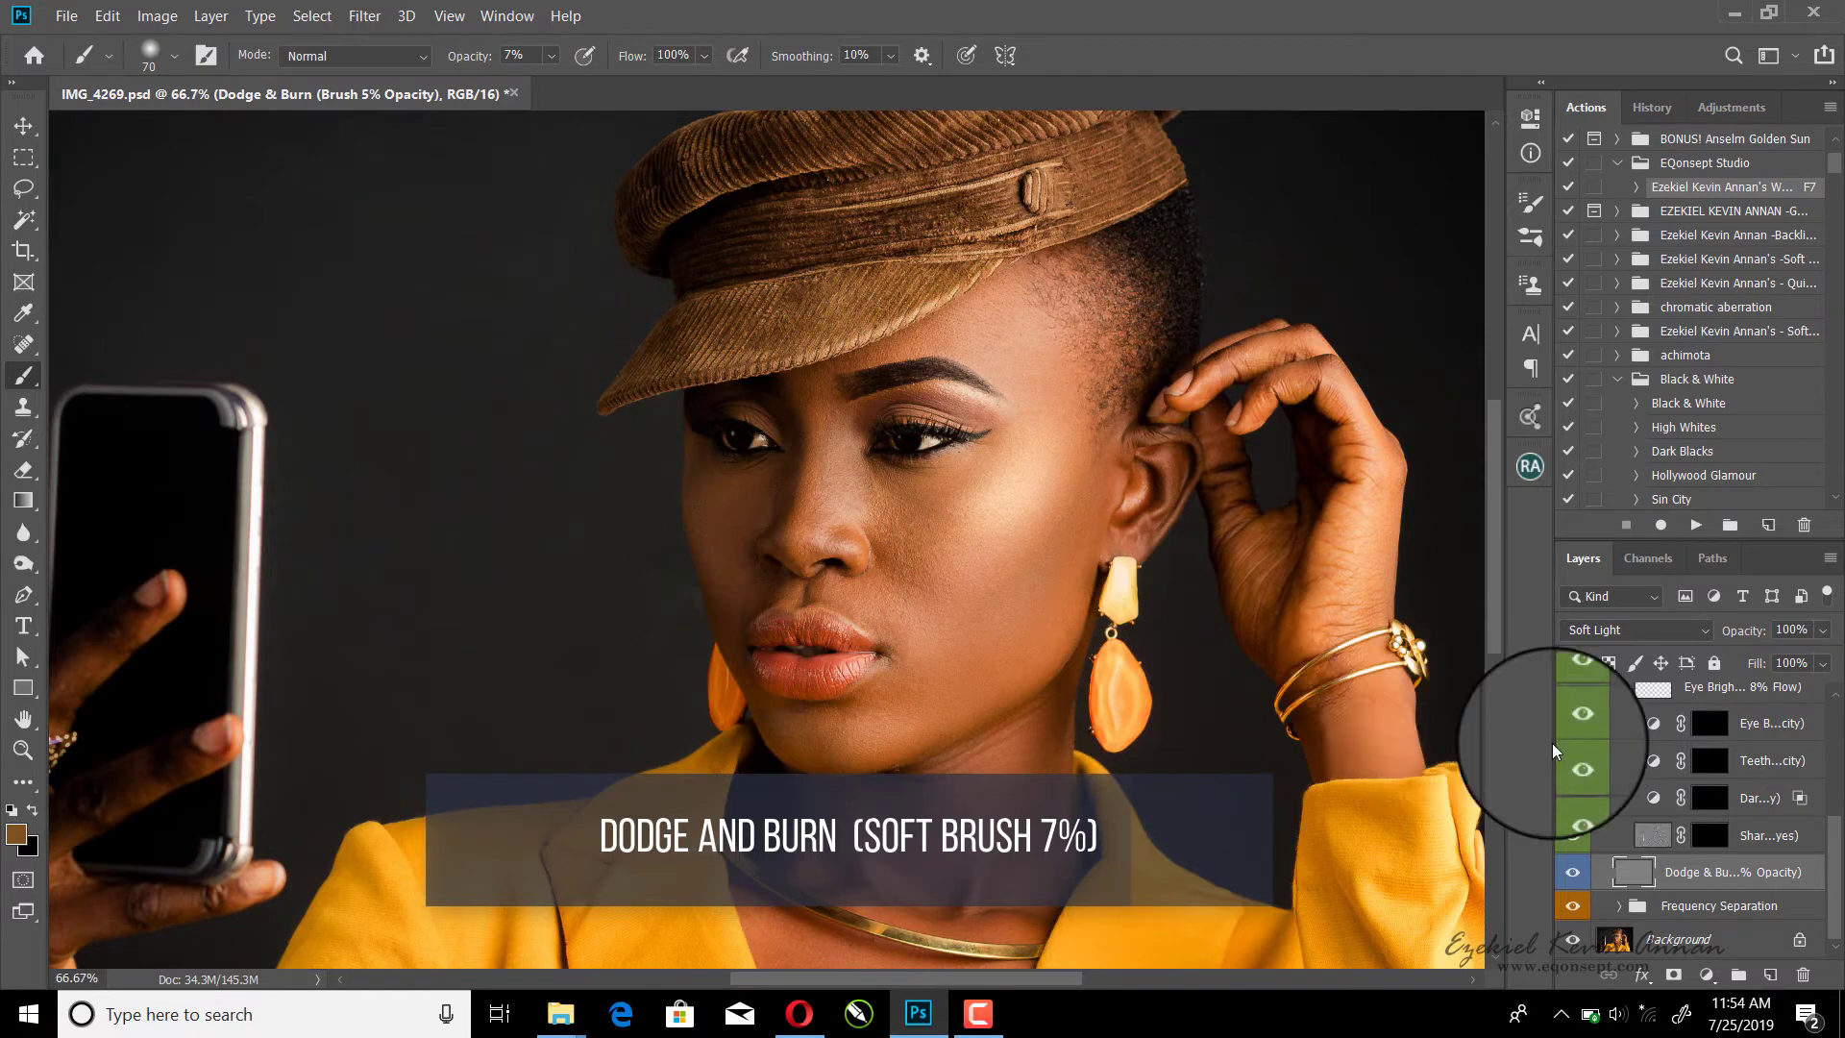
key(d)
key(bracketright)
key(bracketright)
key(bracketright)
key(bracketright)
key(bracketright)
key(bracketright)
key(bracketright)
key(bracketright)
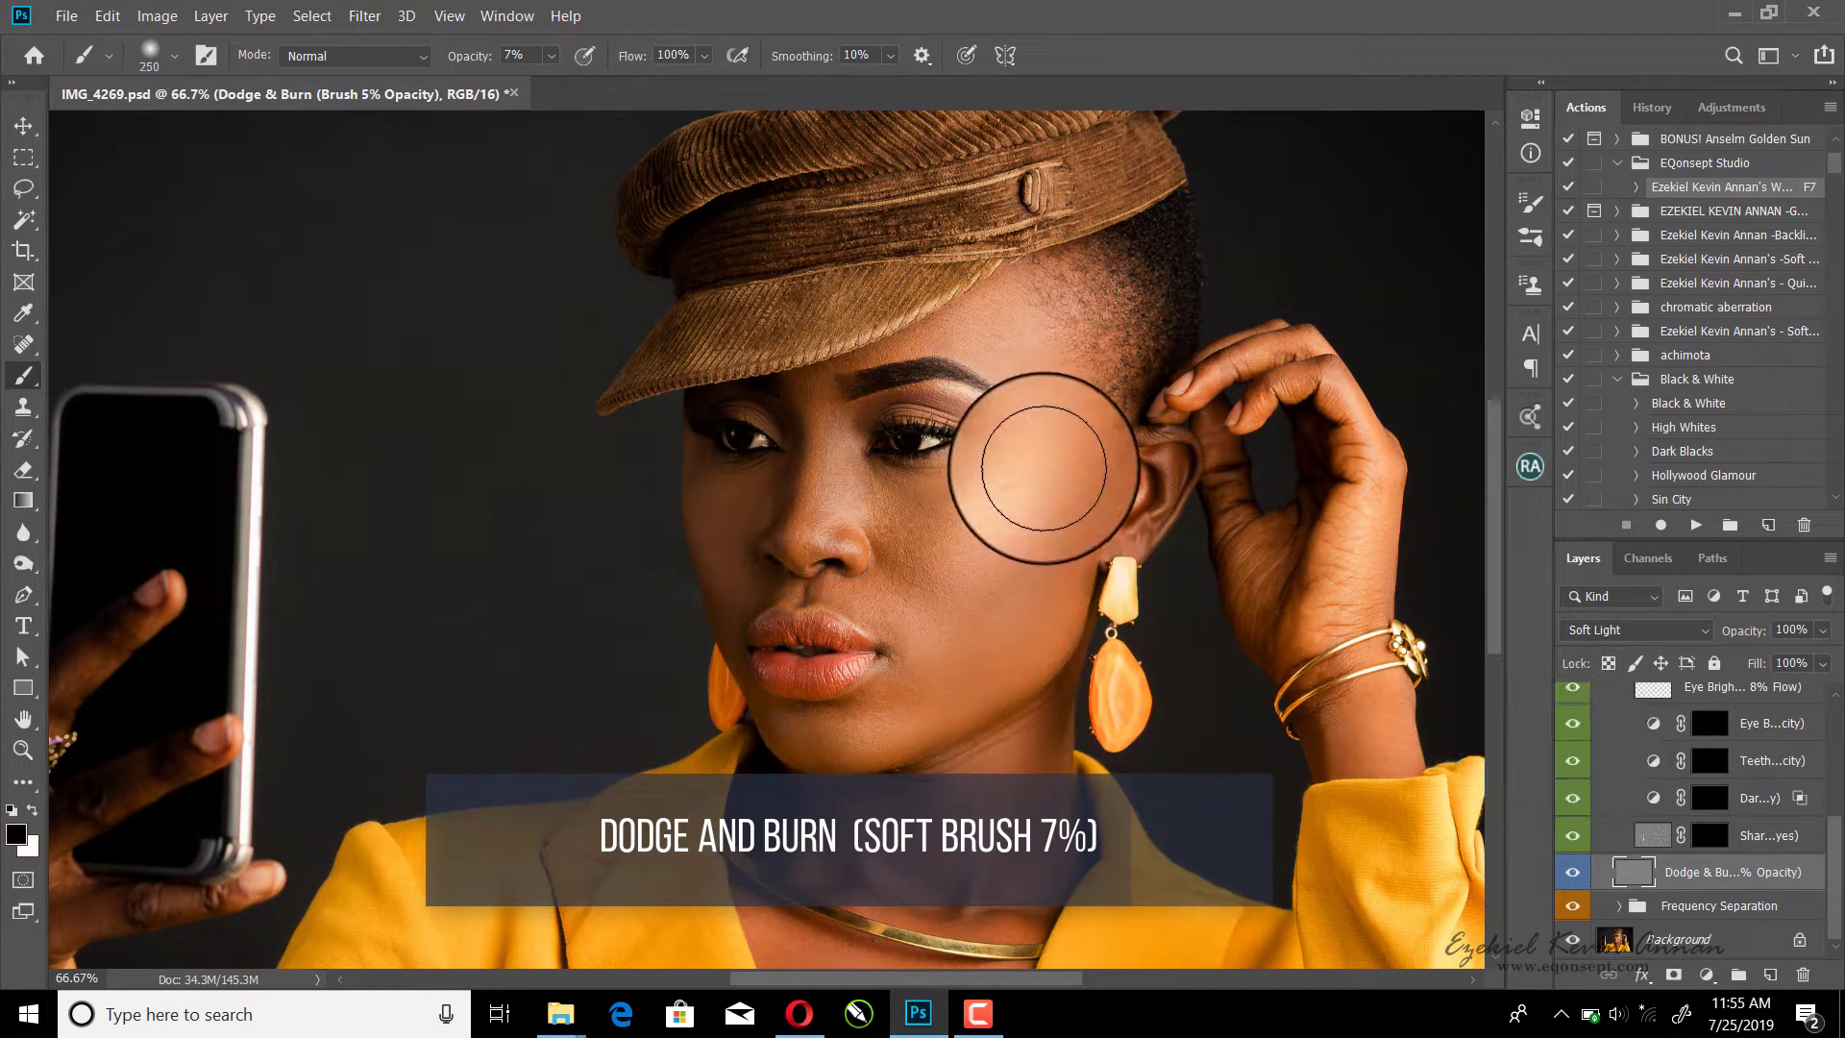
key(x)
mouse_move(1047, 451)
mouse_down()
mouse_move(936, 588)
mouse_move(999, 523)
mouse_move(921, 512)
mouse_move(1019, 367)
mouse_move(991, 404)
mouse_move(948, 384)
mouse_move(985, 403)
mouse_move(890, 392)
mouse_move(952, 389)
mouse_move(898, 394)
mouse_move(916, 411)
mouse_move(894, 414)
mouse_move(968, 426)
mouse_move(912, 407)
mouse_move(791, 452)
mouse_move(743, 413)
mouse_up()
Step: Reduce the brush to about 15 px for detailed dodging around the shaded eye
key(bracketleft)
key(bracketleft)
key(bracketleft)
key(bracketleft)
key(bracketleft)
key(bracketleft)
key(bracketleft)
key(bracketleft)
key(bracketleft)
key(bracketleft)
key(bracketleft)
key(bracketleft)
key(bracketleft)
key(bracketleft)
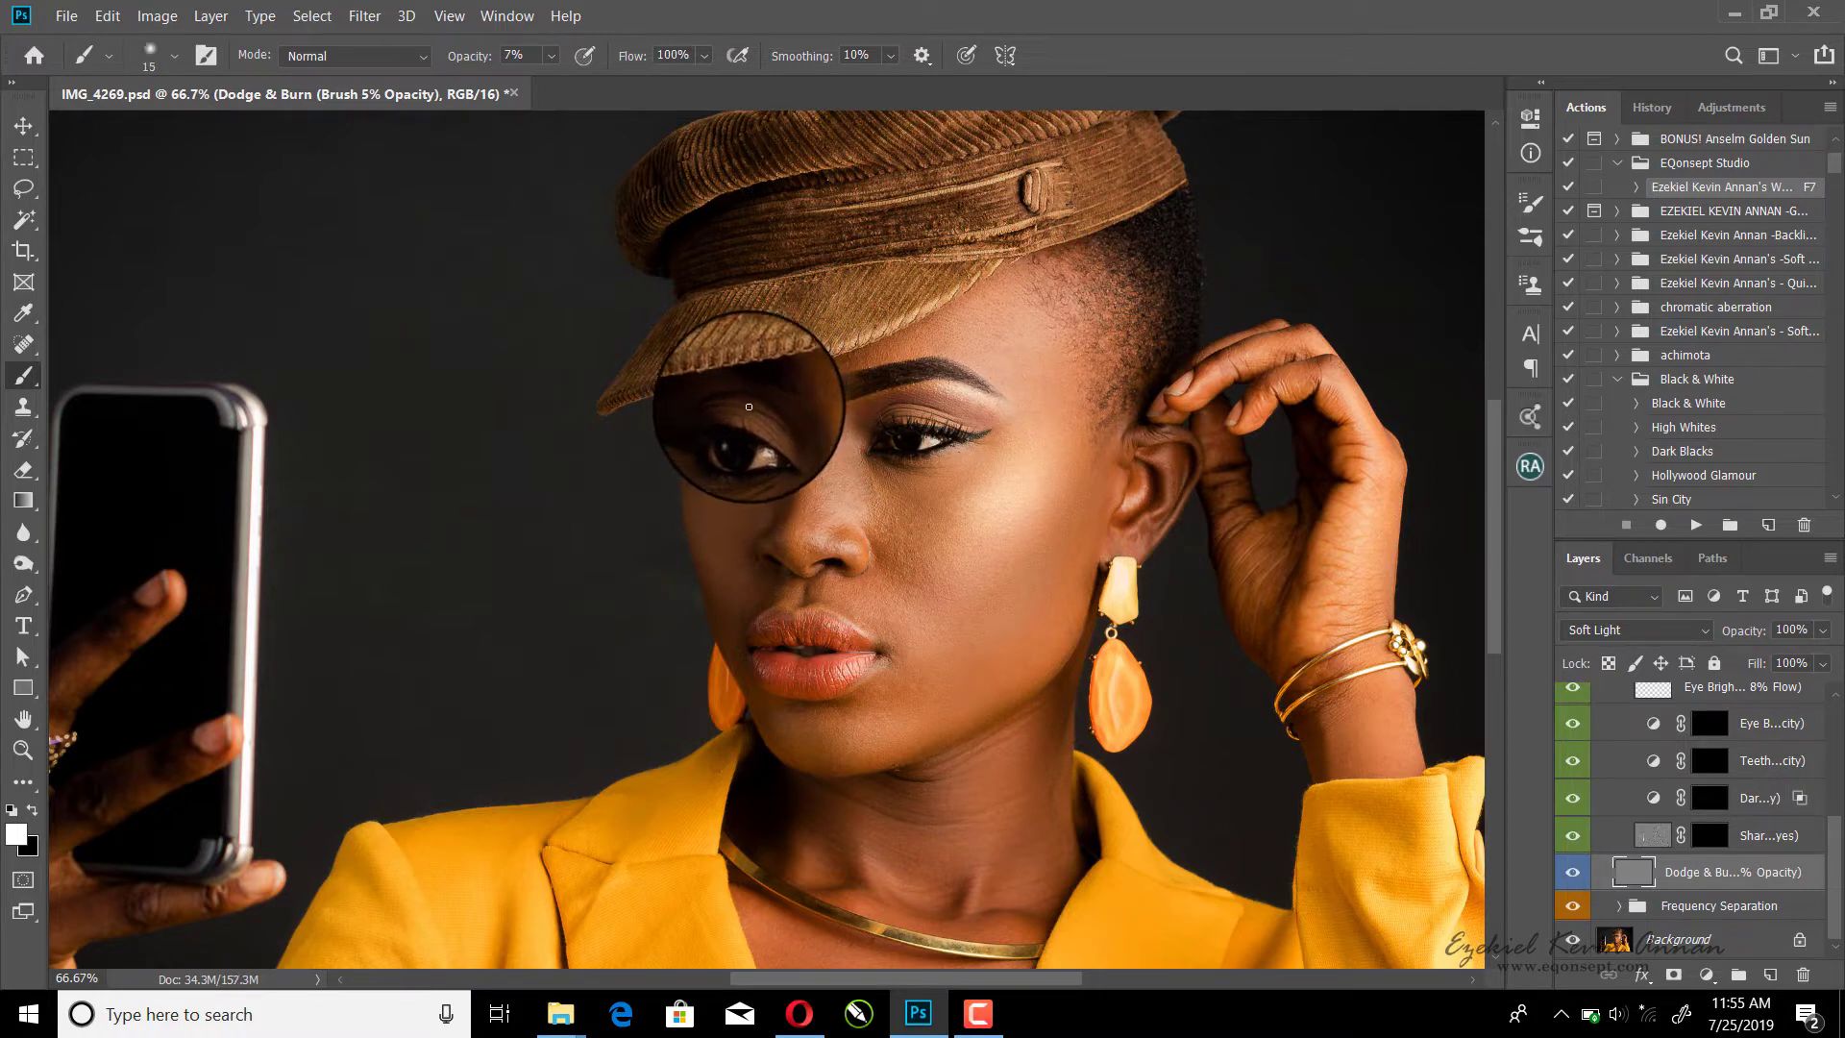
key(bracketright)
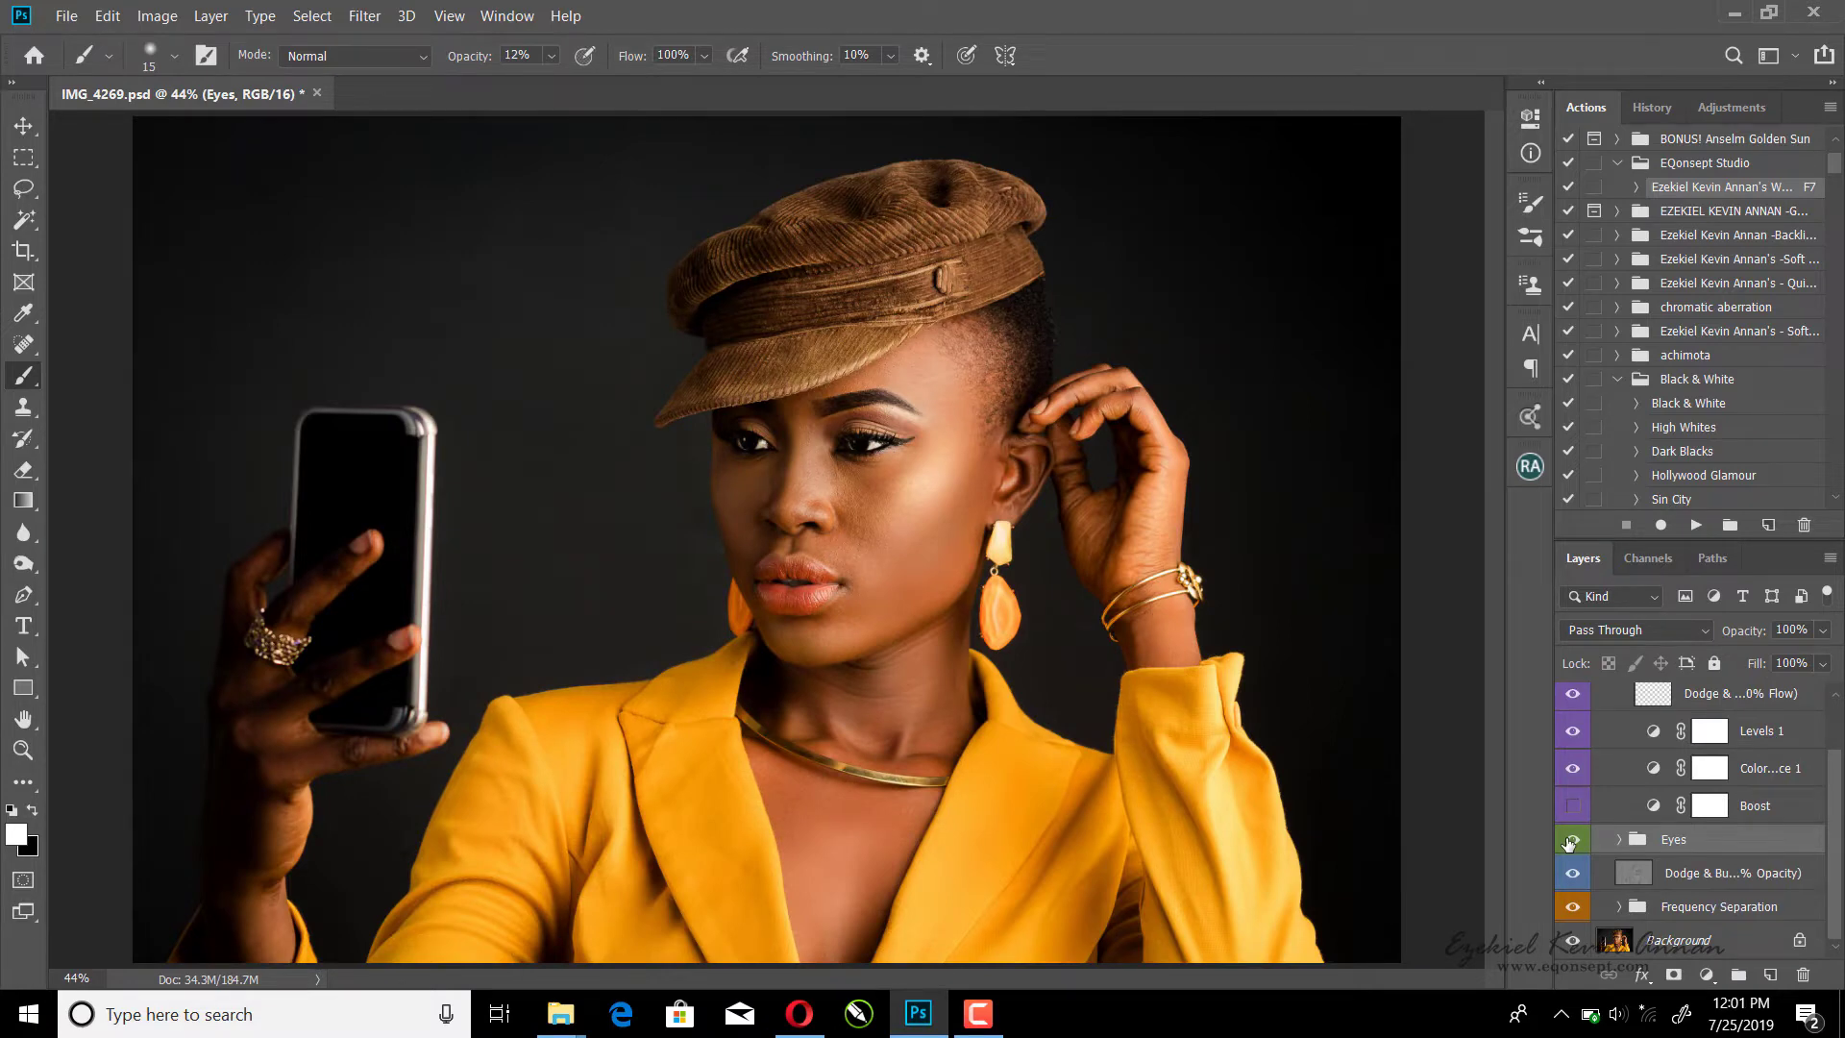
Step: In the Levels 1 adjustment, raise the Blue channel's output black level to 12 and lower its output white level slightly
double_click(1652, 730)
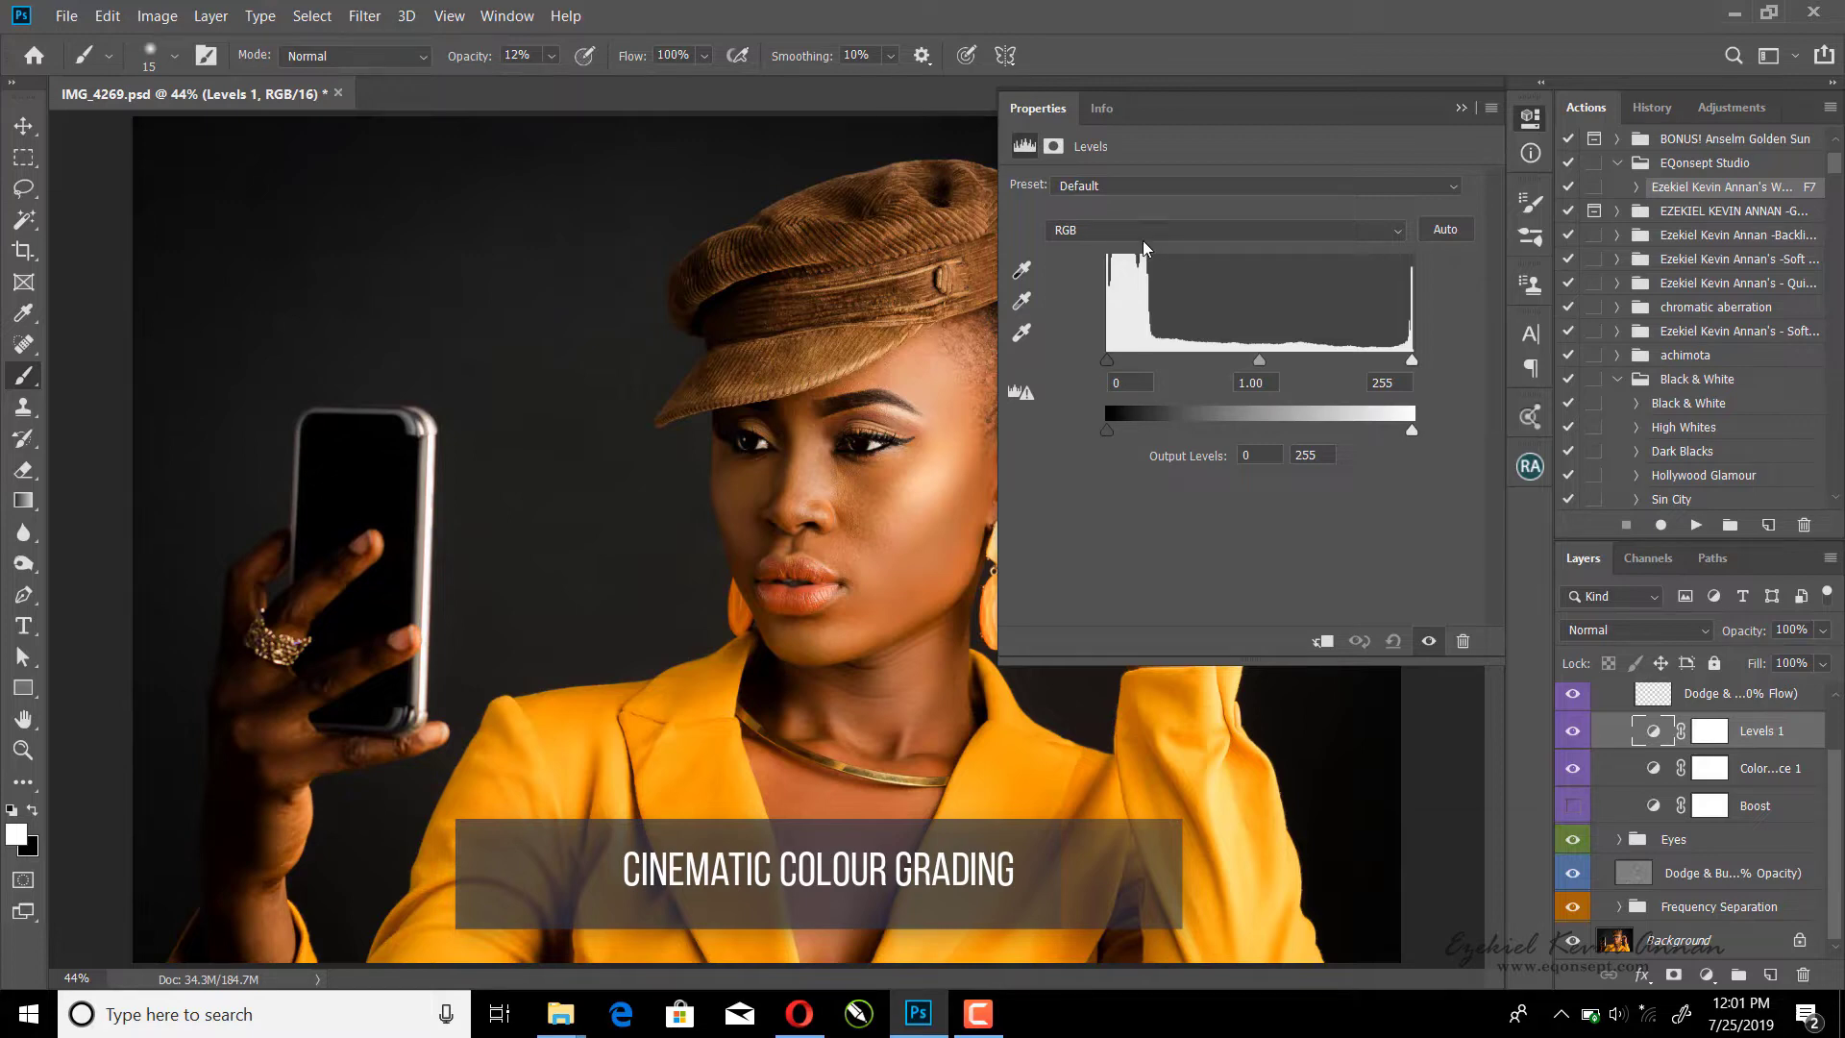
click(1116, 233)
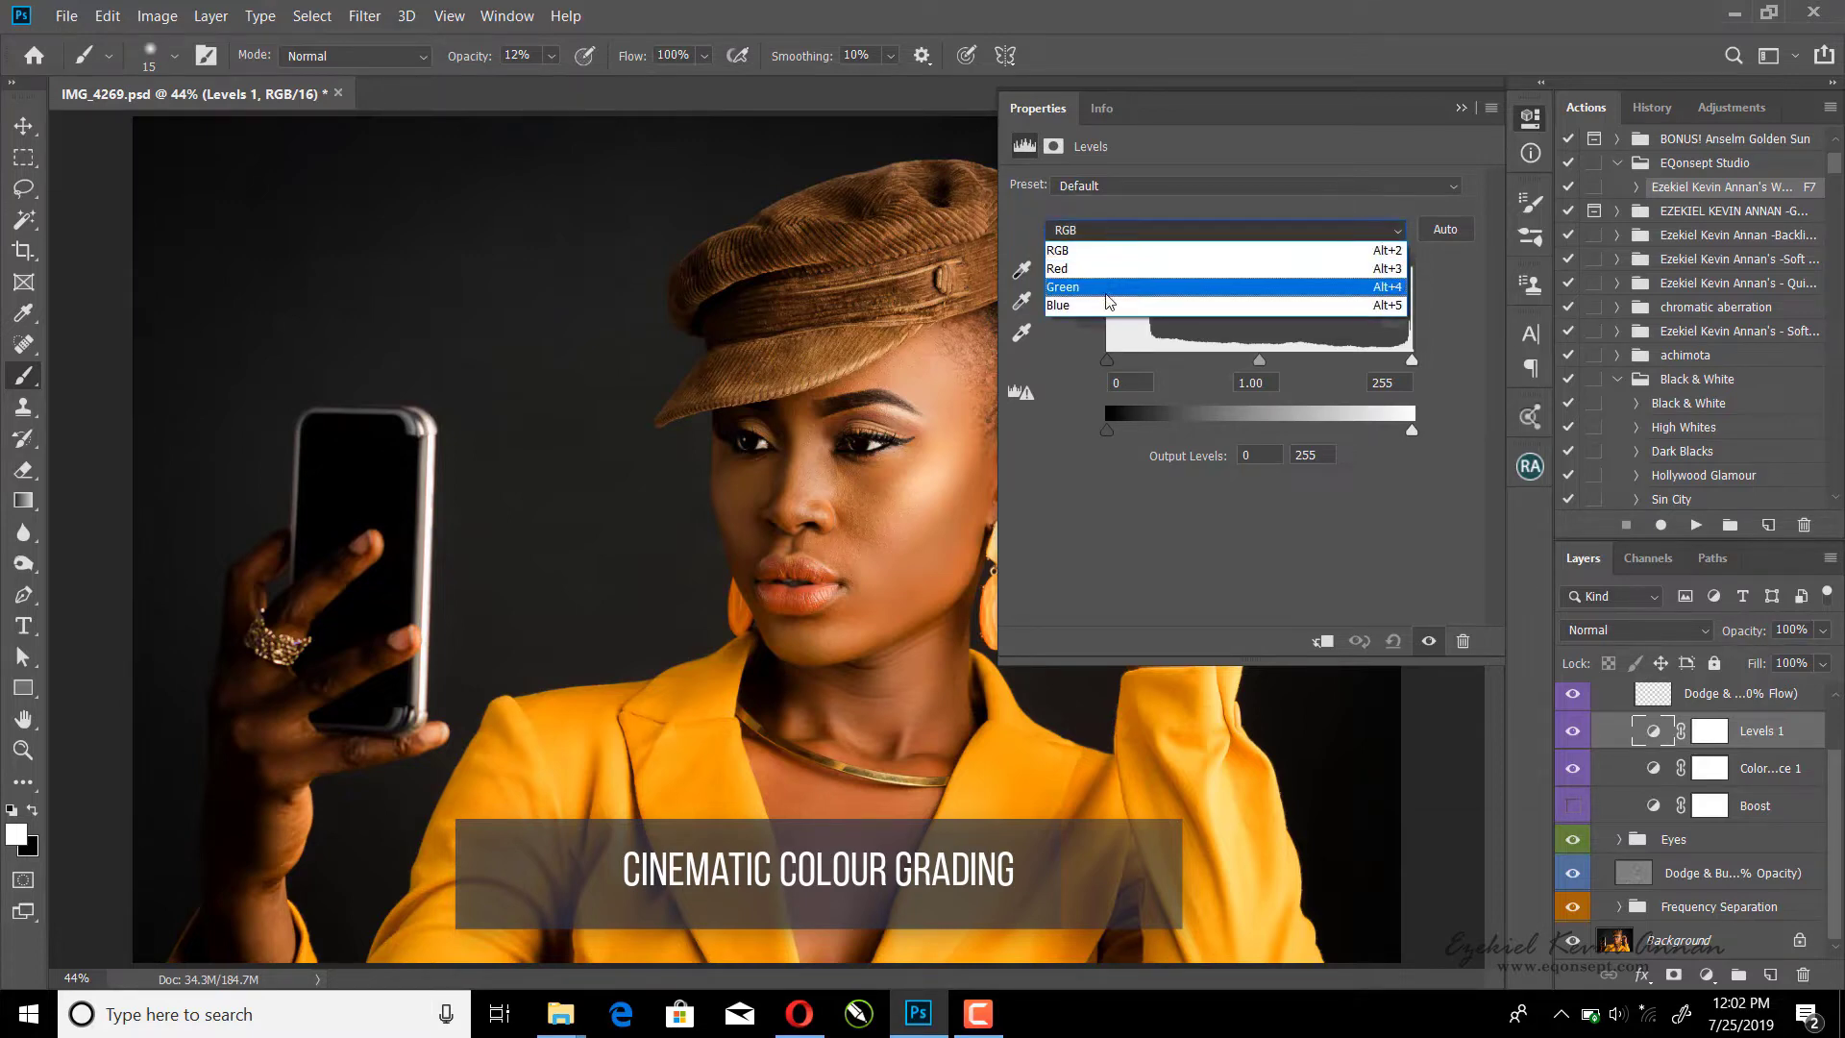
click(1100, 307)
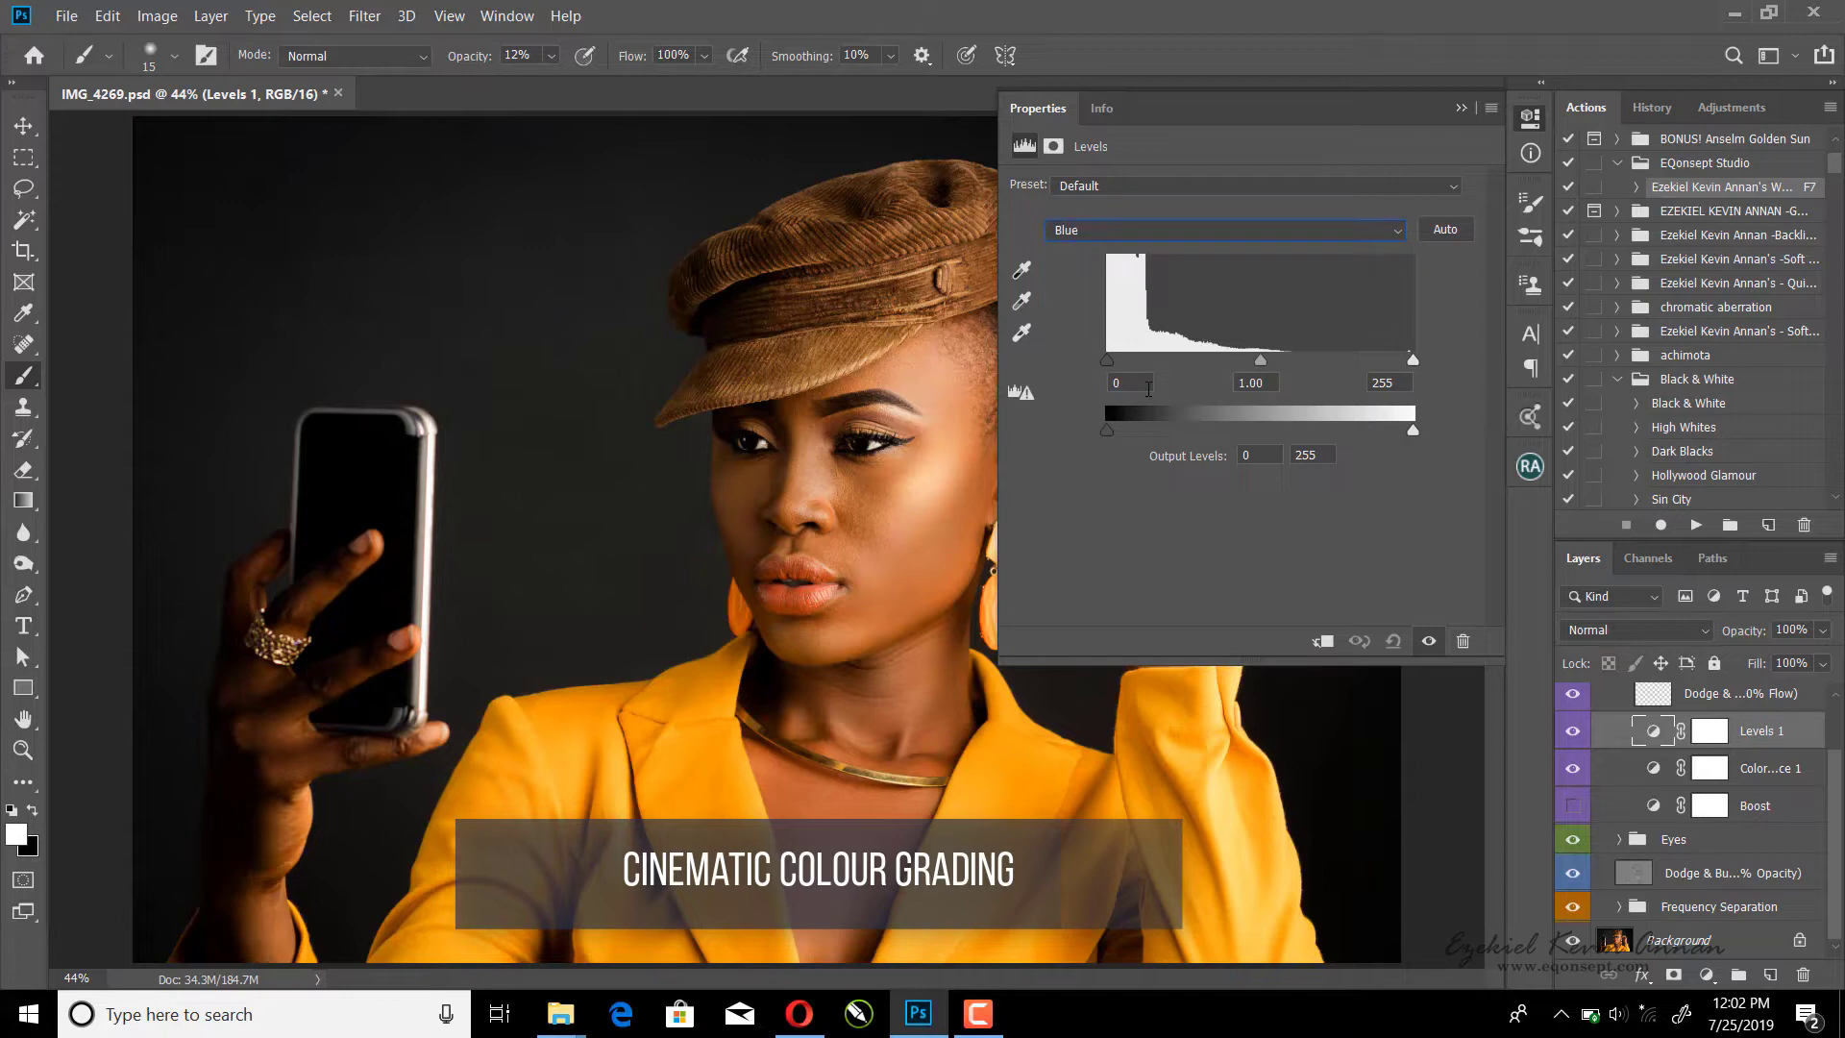
drag(1108, 432, 1119, 432)
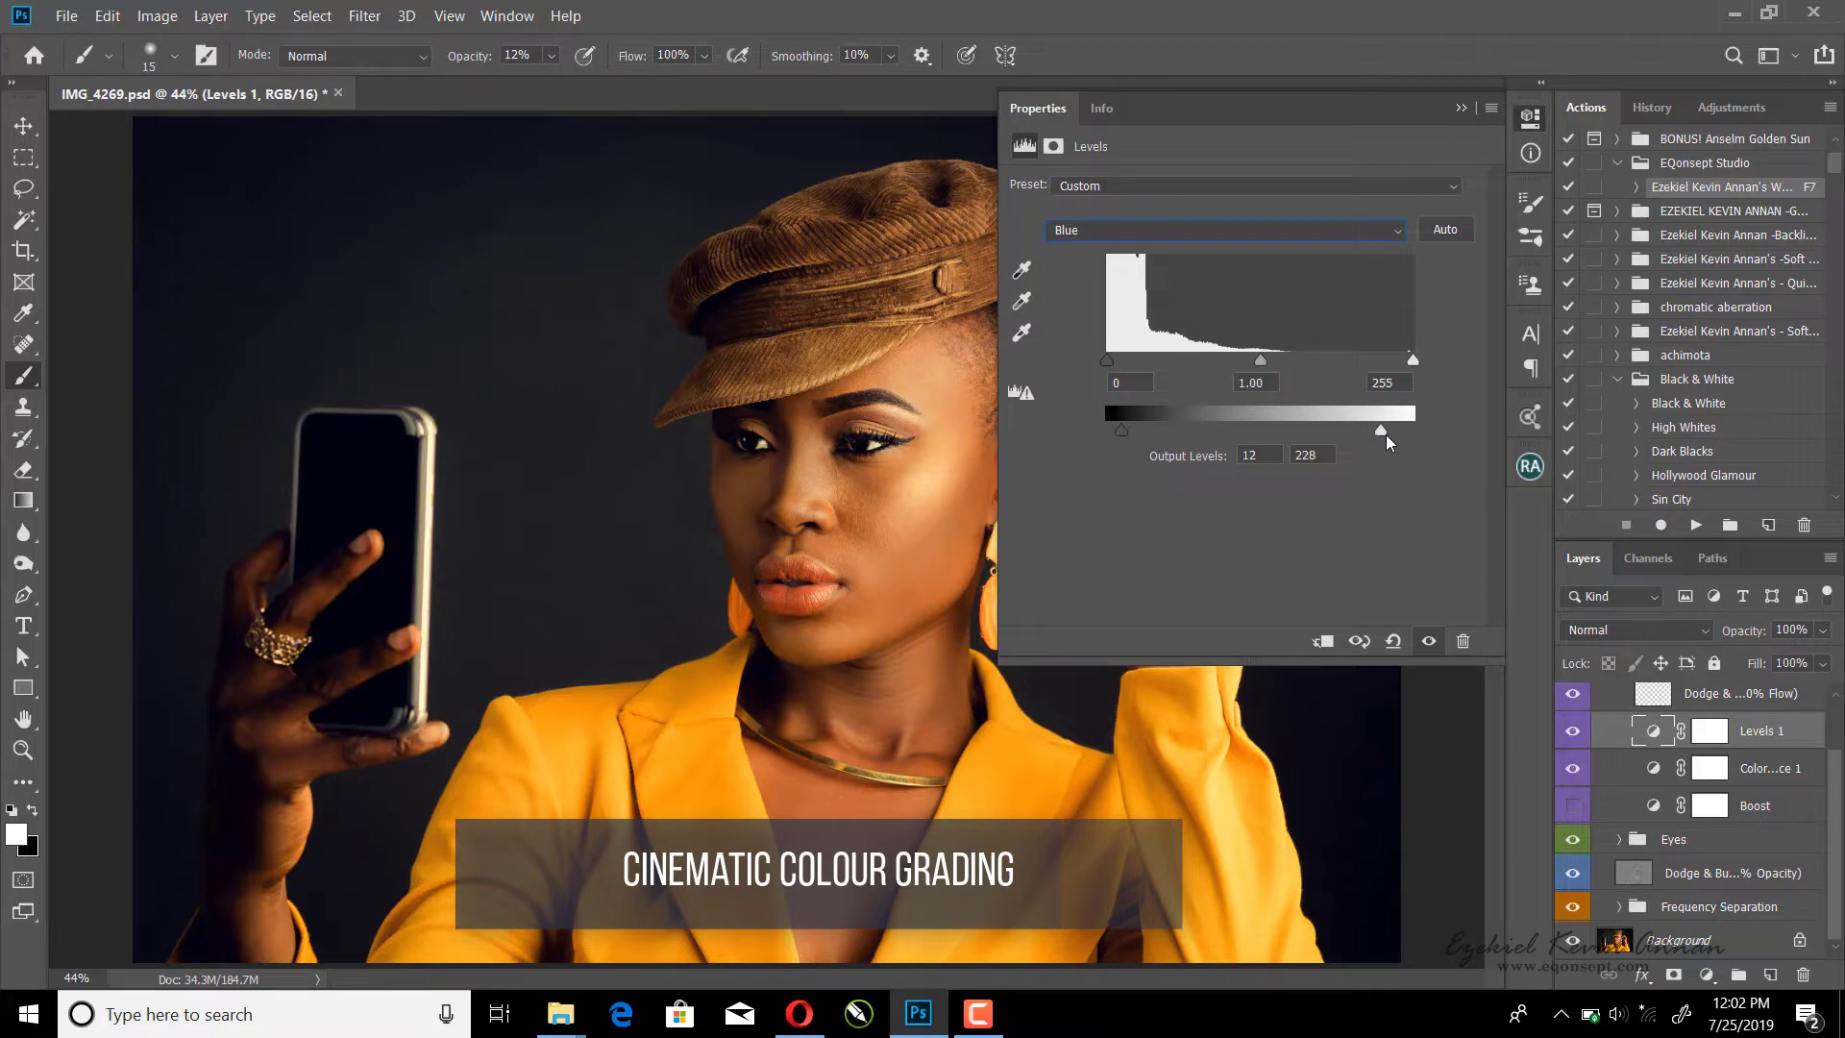
drag(1387, 436, 1403, 434)
click(1460, 108)
Step: In the Color Balance adjustment, set Yellow–Blue to +8 for the midtones and -5 for the highlights
double_click(1652, 767)
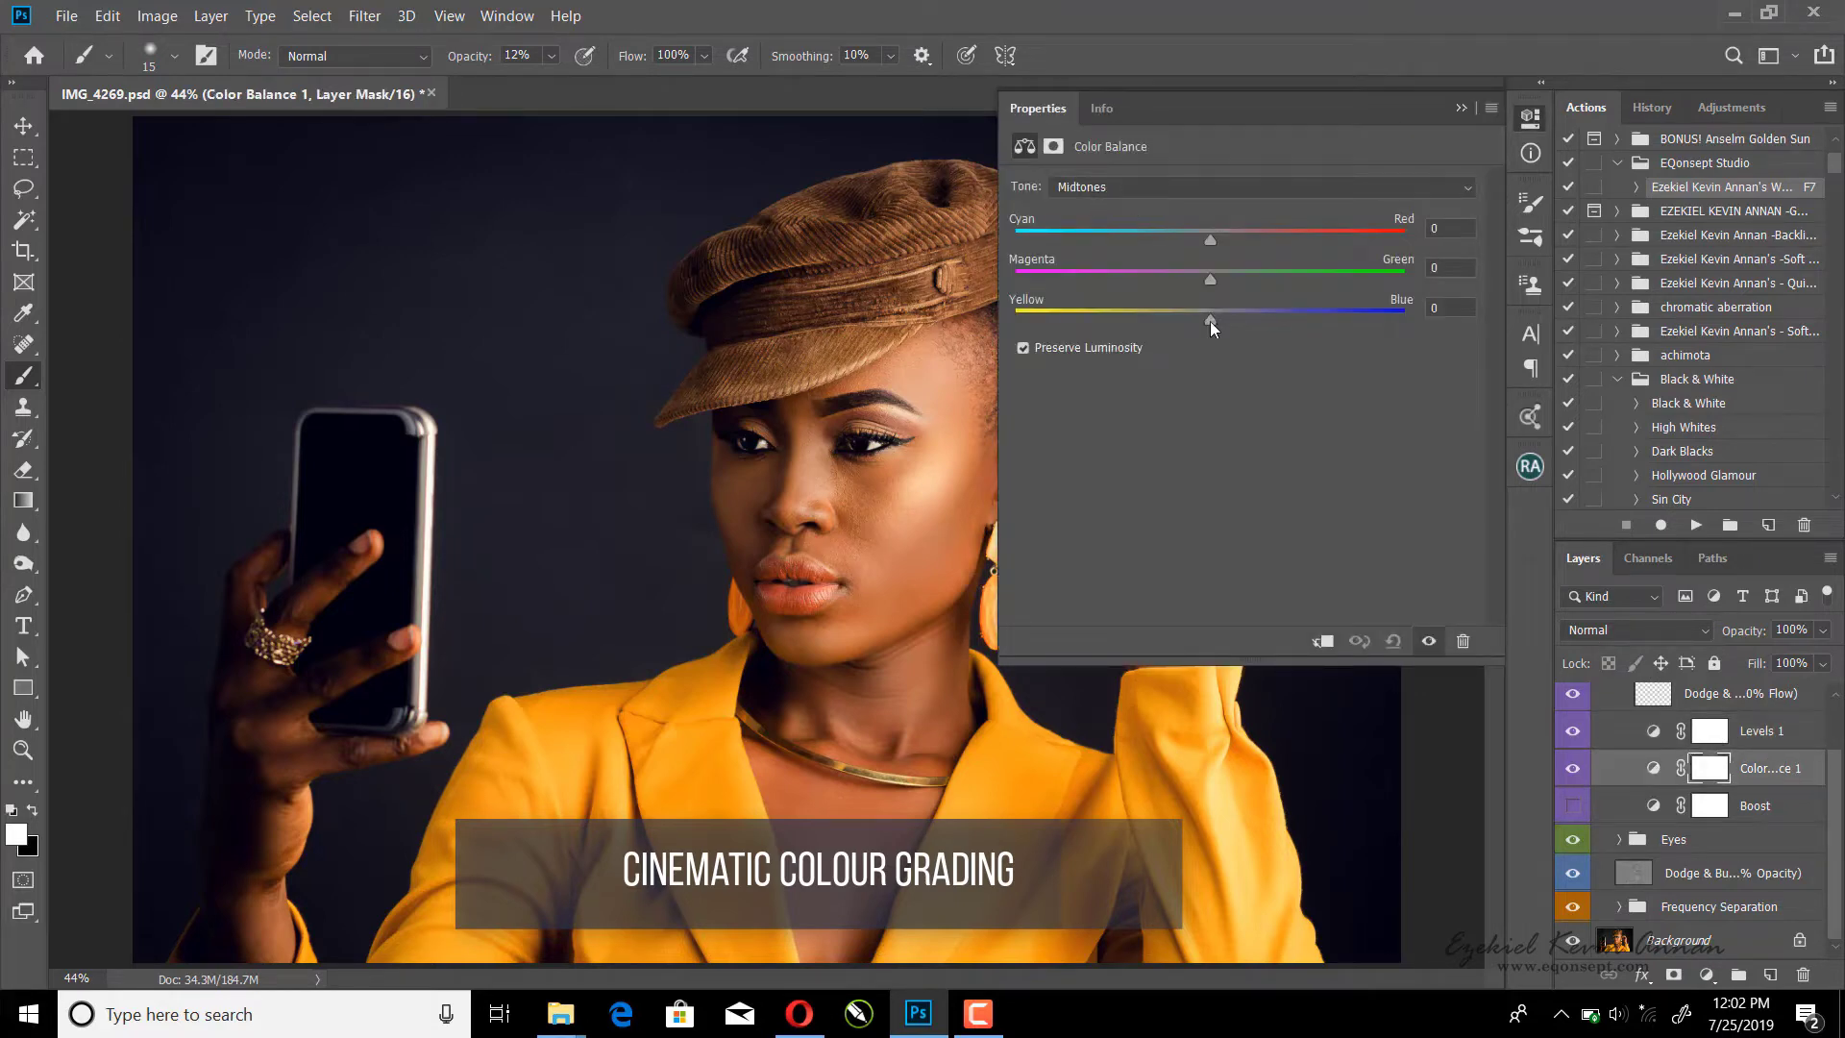
drag(1210, 321, 1224, 322)
click(1212, 192)
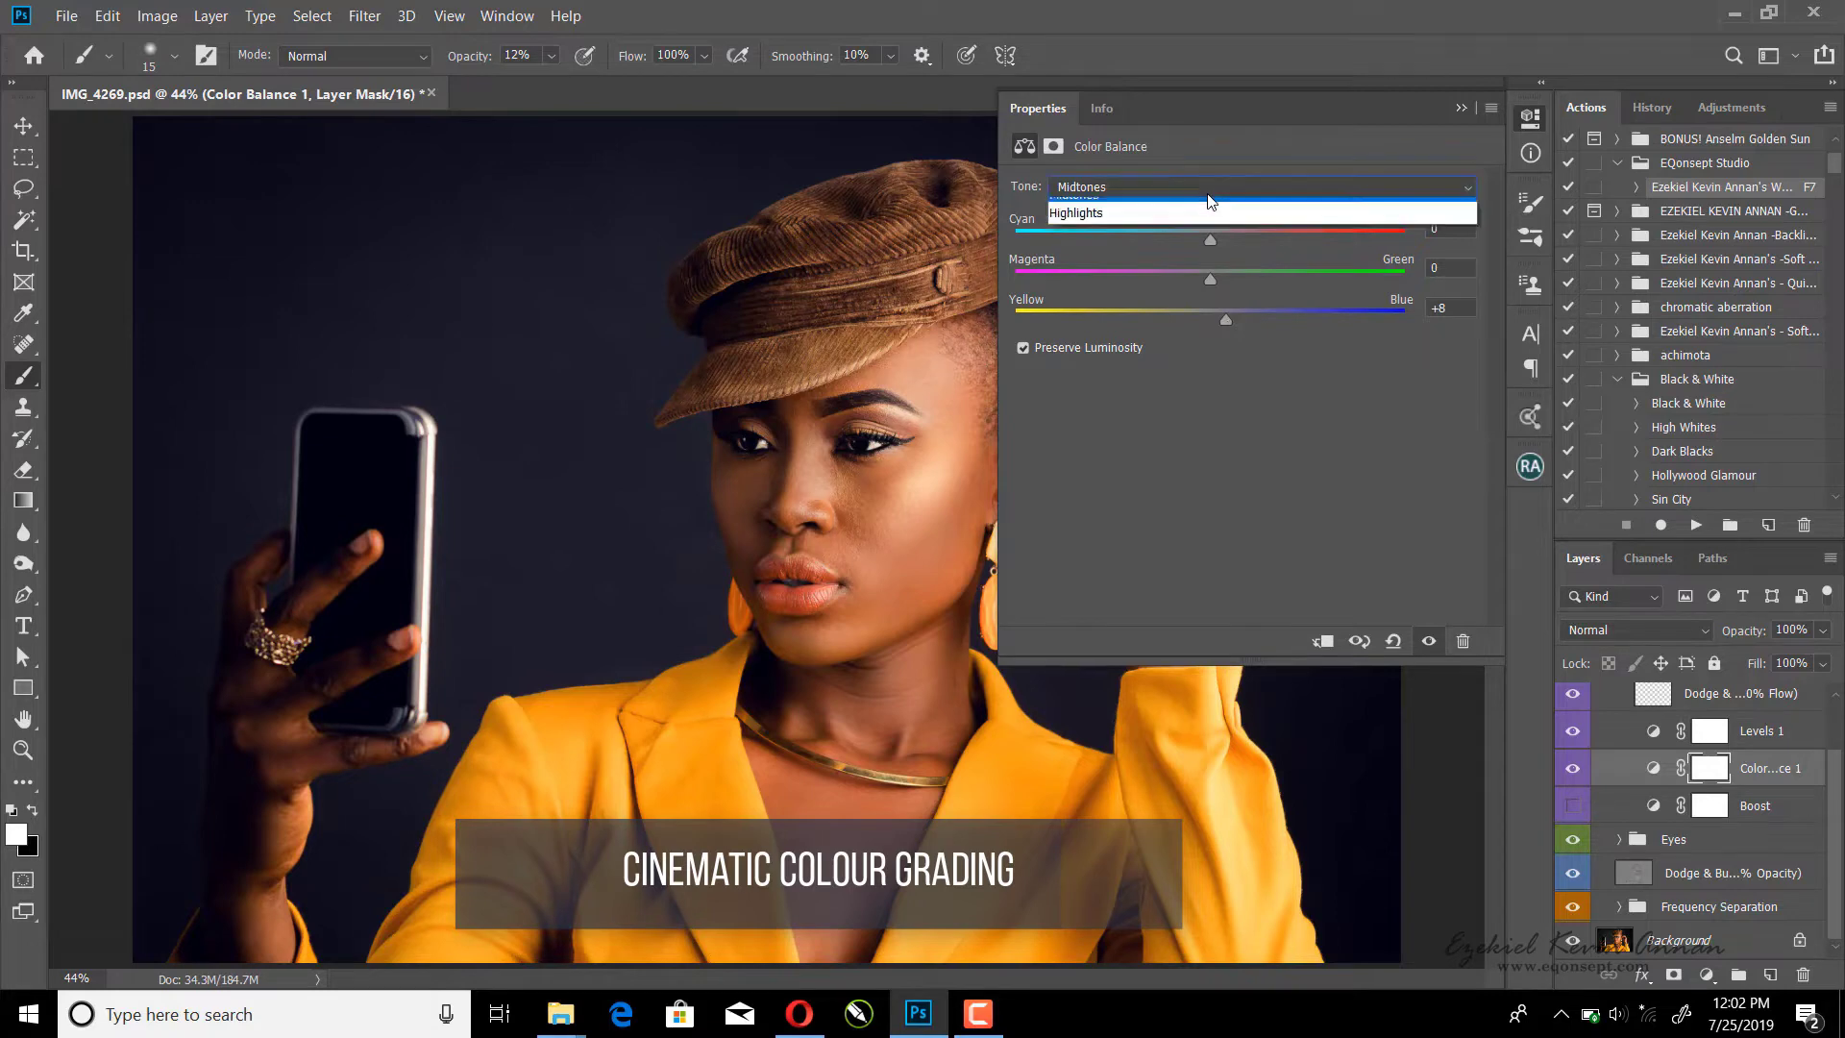
click(1168, 244)
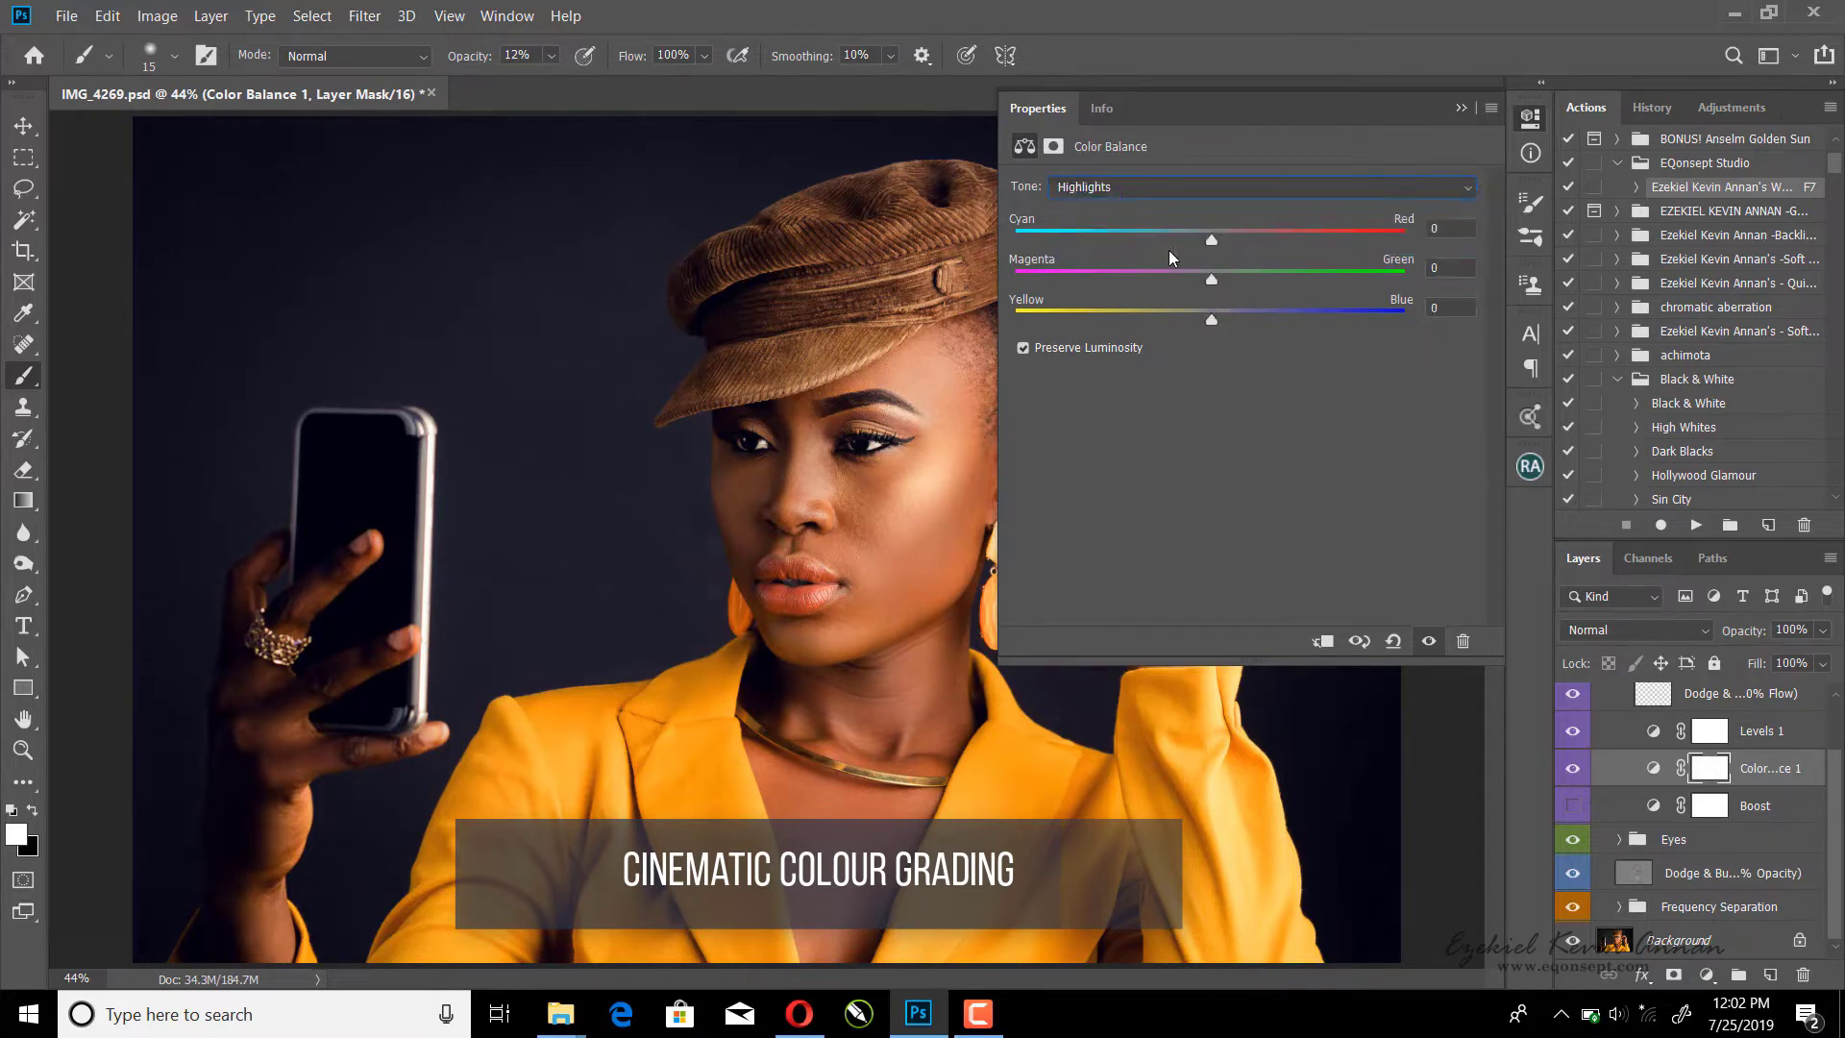
drag(1210, 320, 1202, 328)
Step: Set the Color Balance shadows to -7 for Cyan–Red and -5 for Magenta–Green
click(1211, 189)
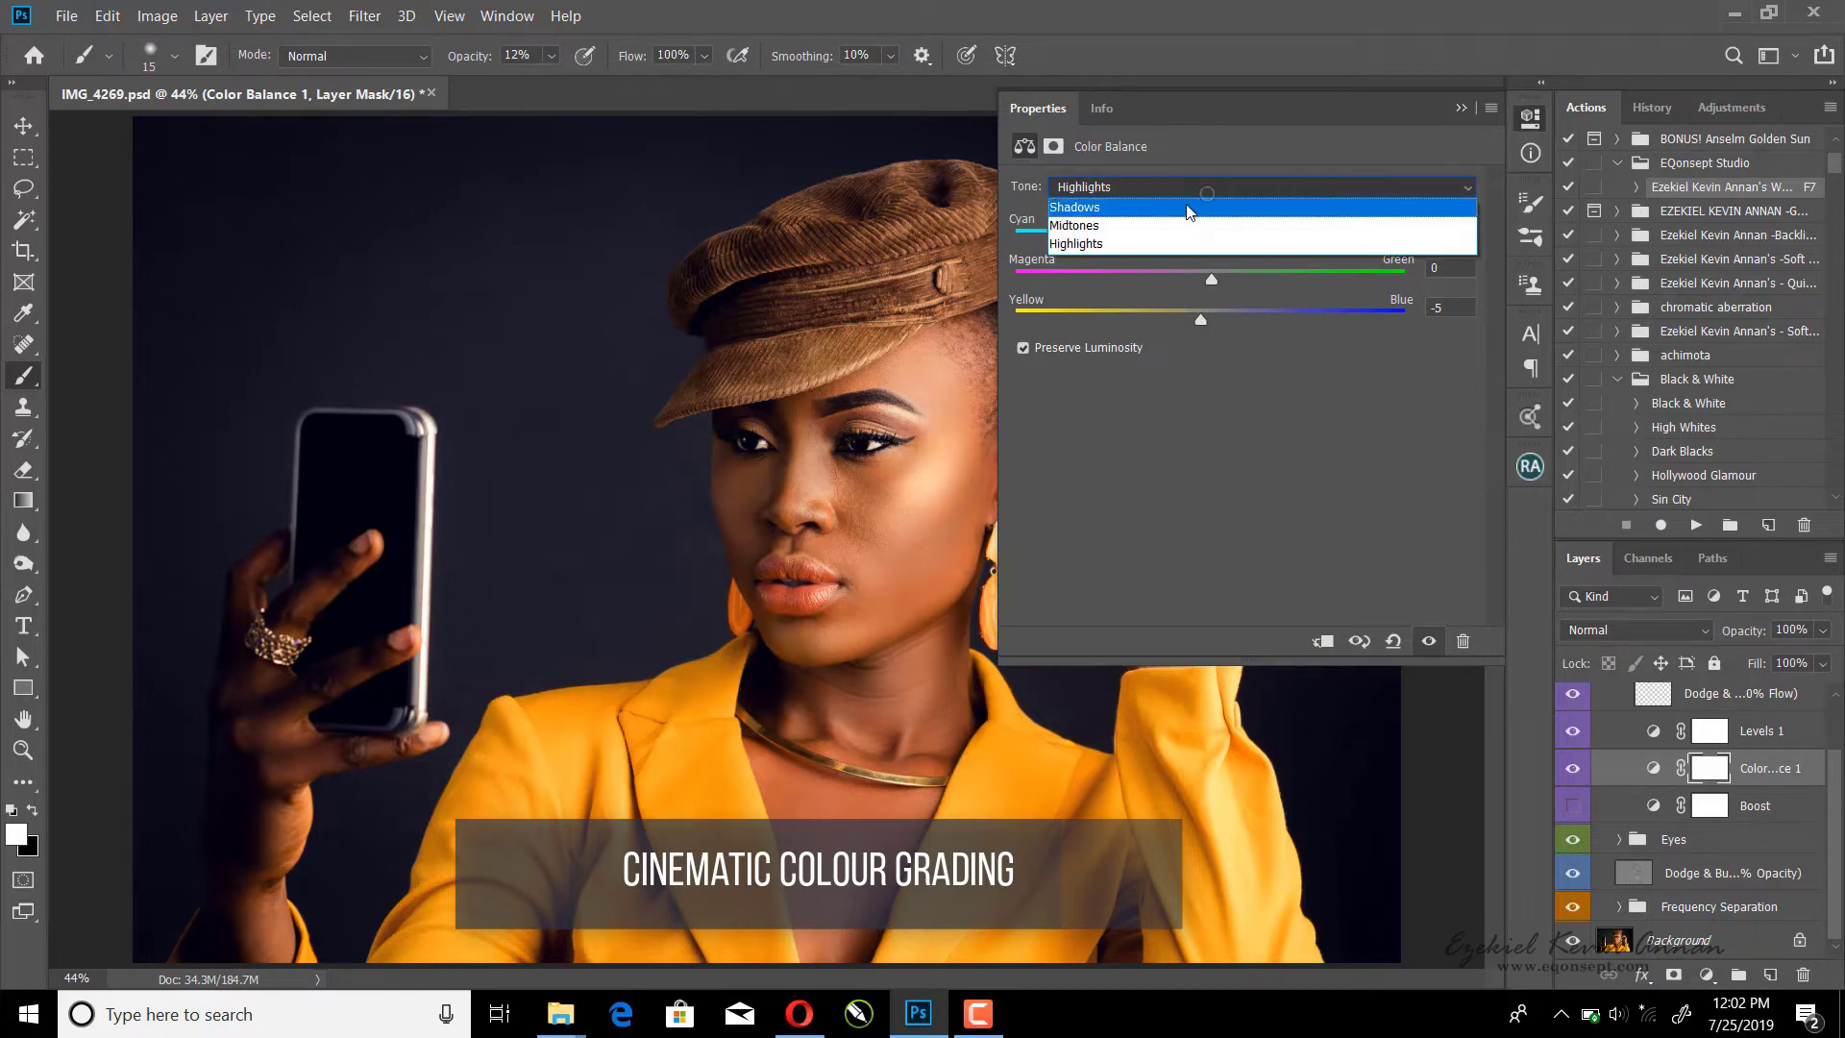
click(1186, 200)
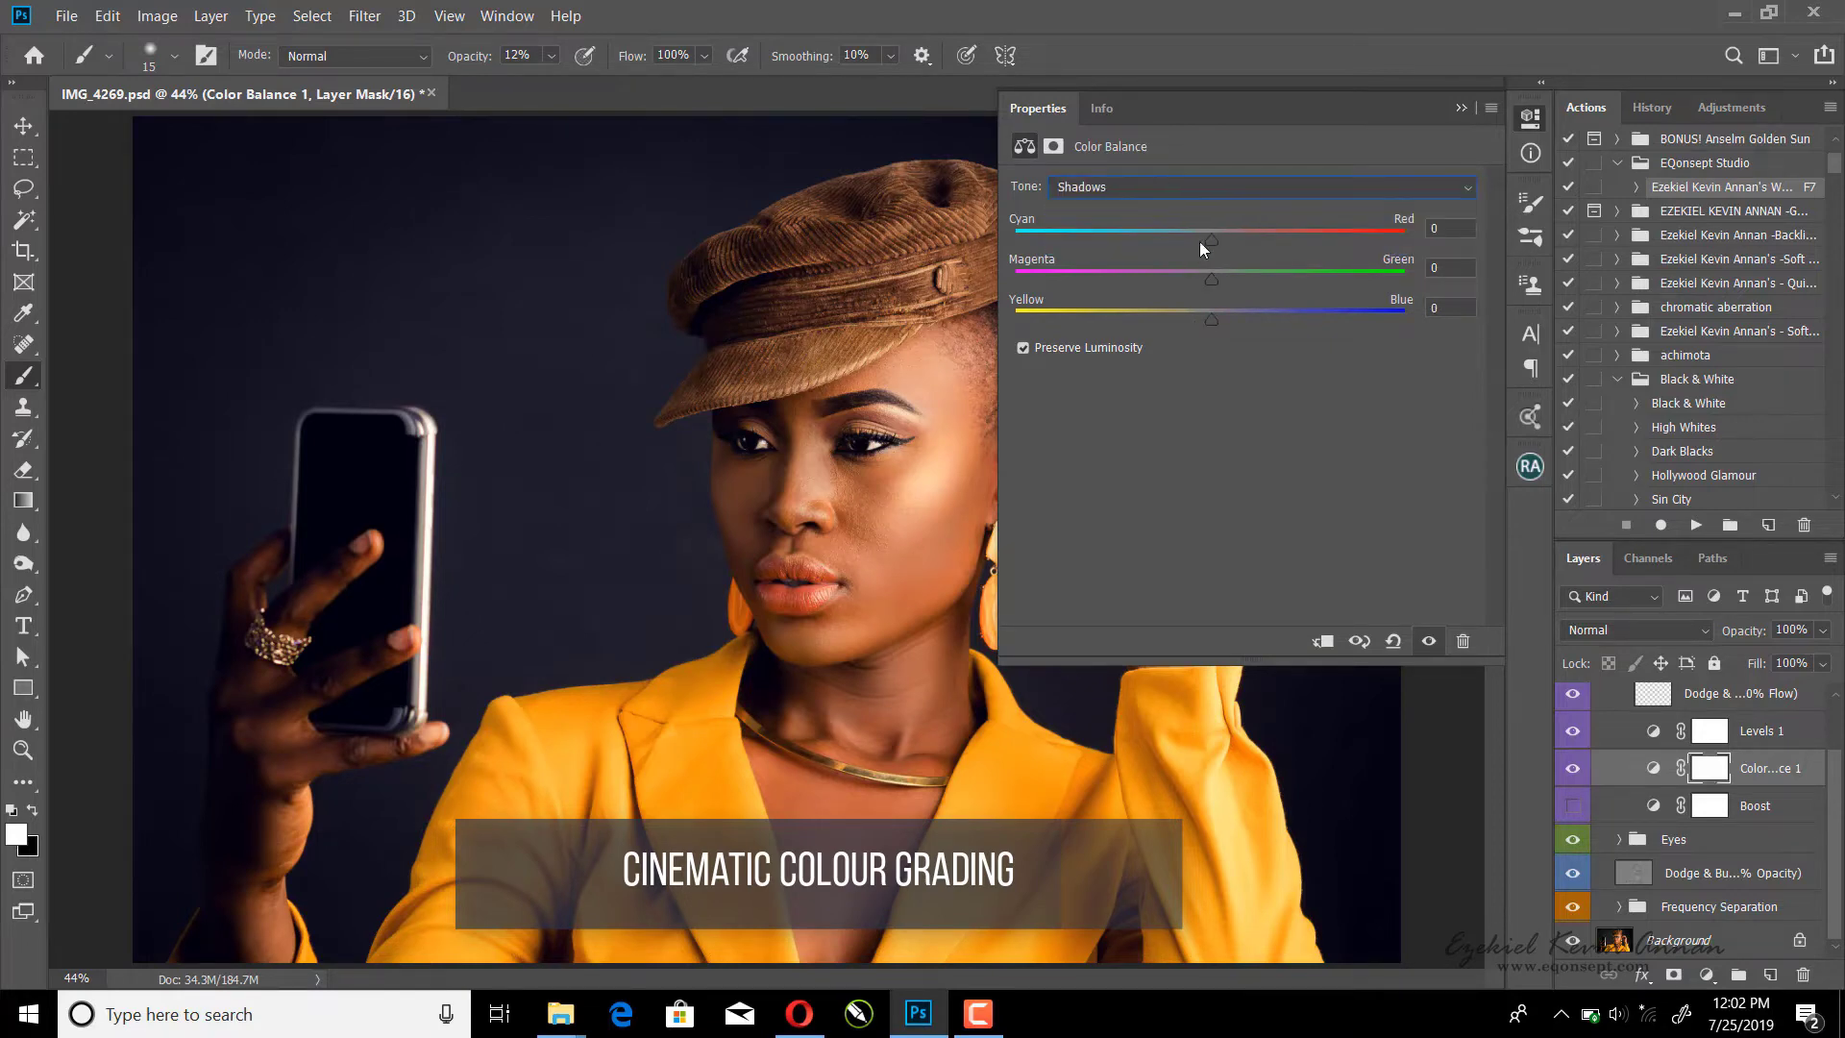
drag(1199, 240, 1196, 240)
drag(1206, 280, 1198, 282)
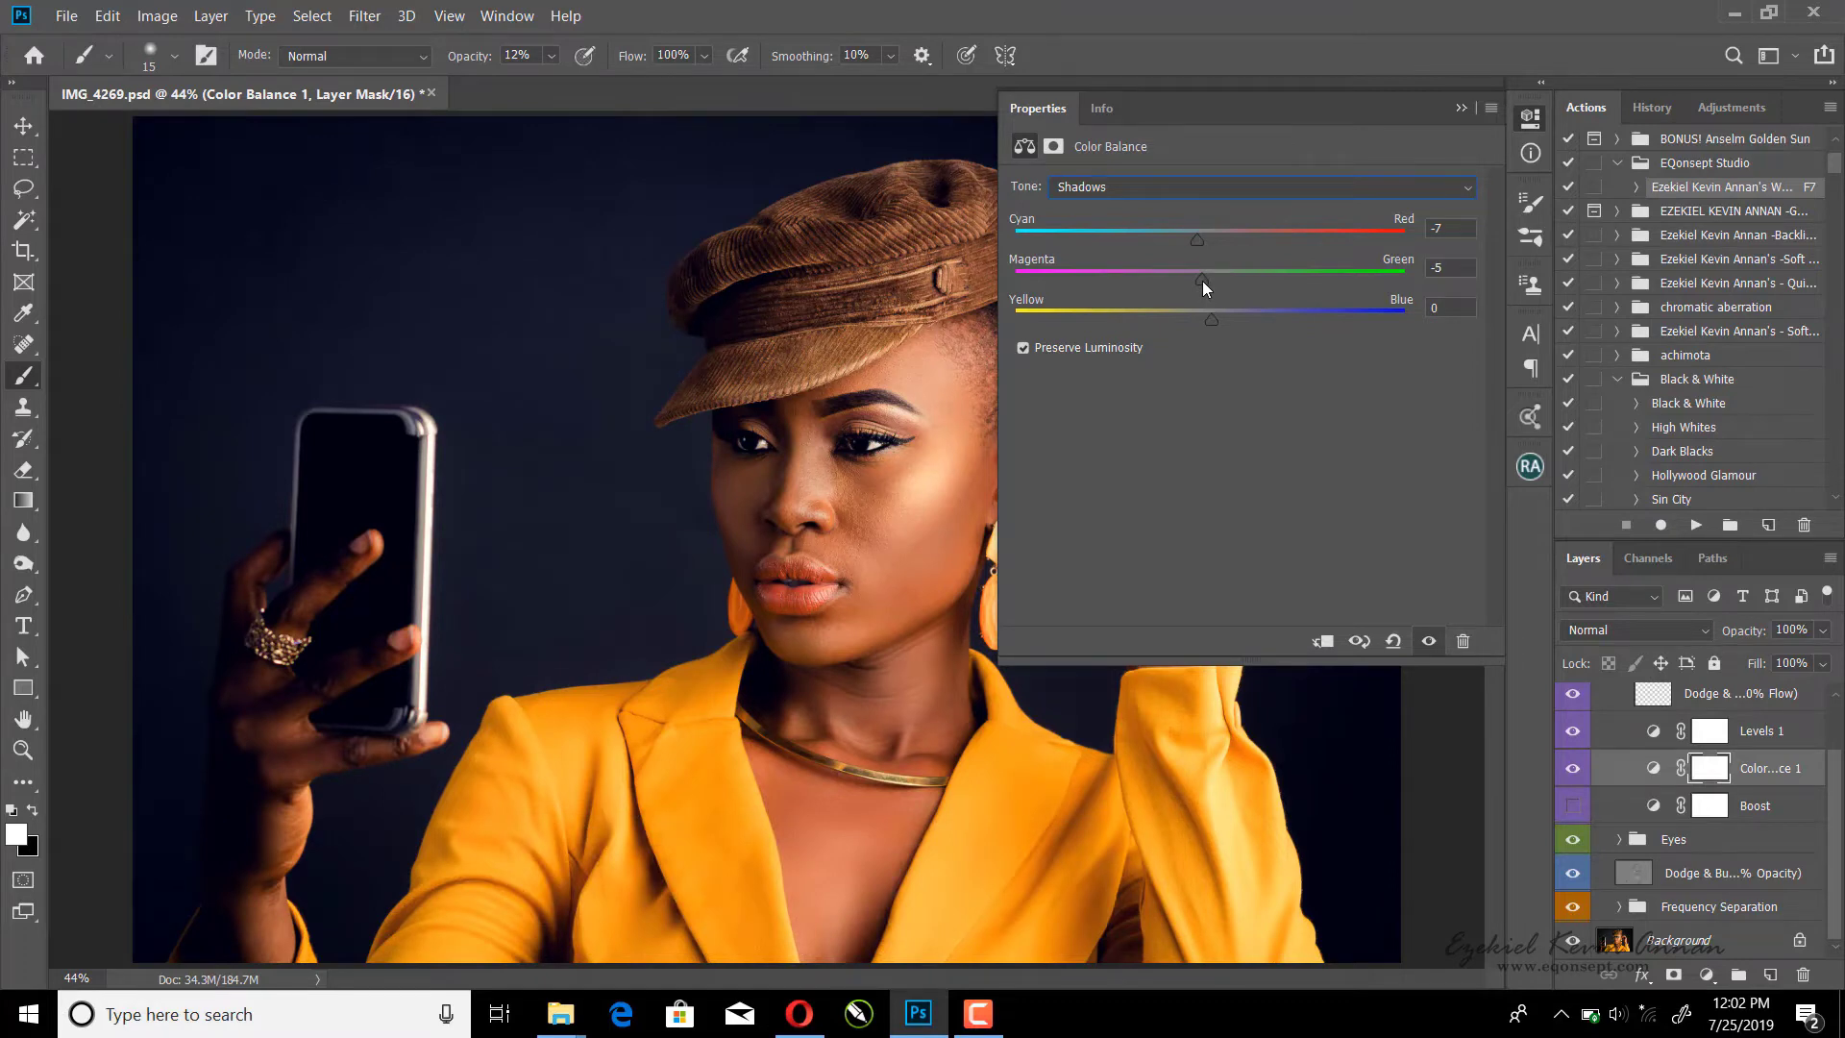
click(1423, 247)
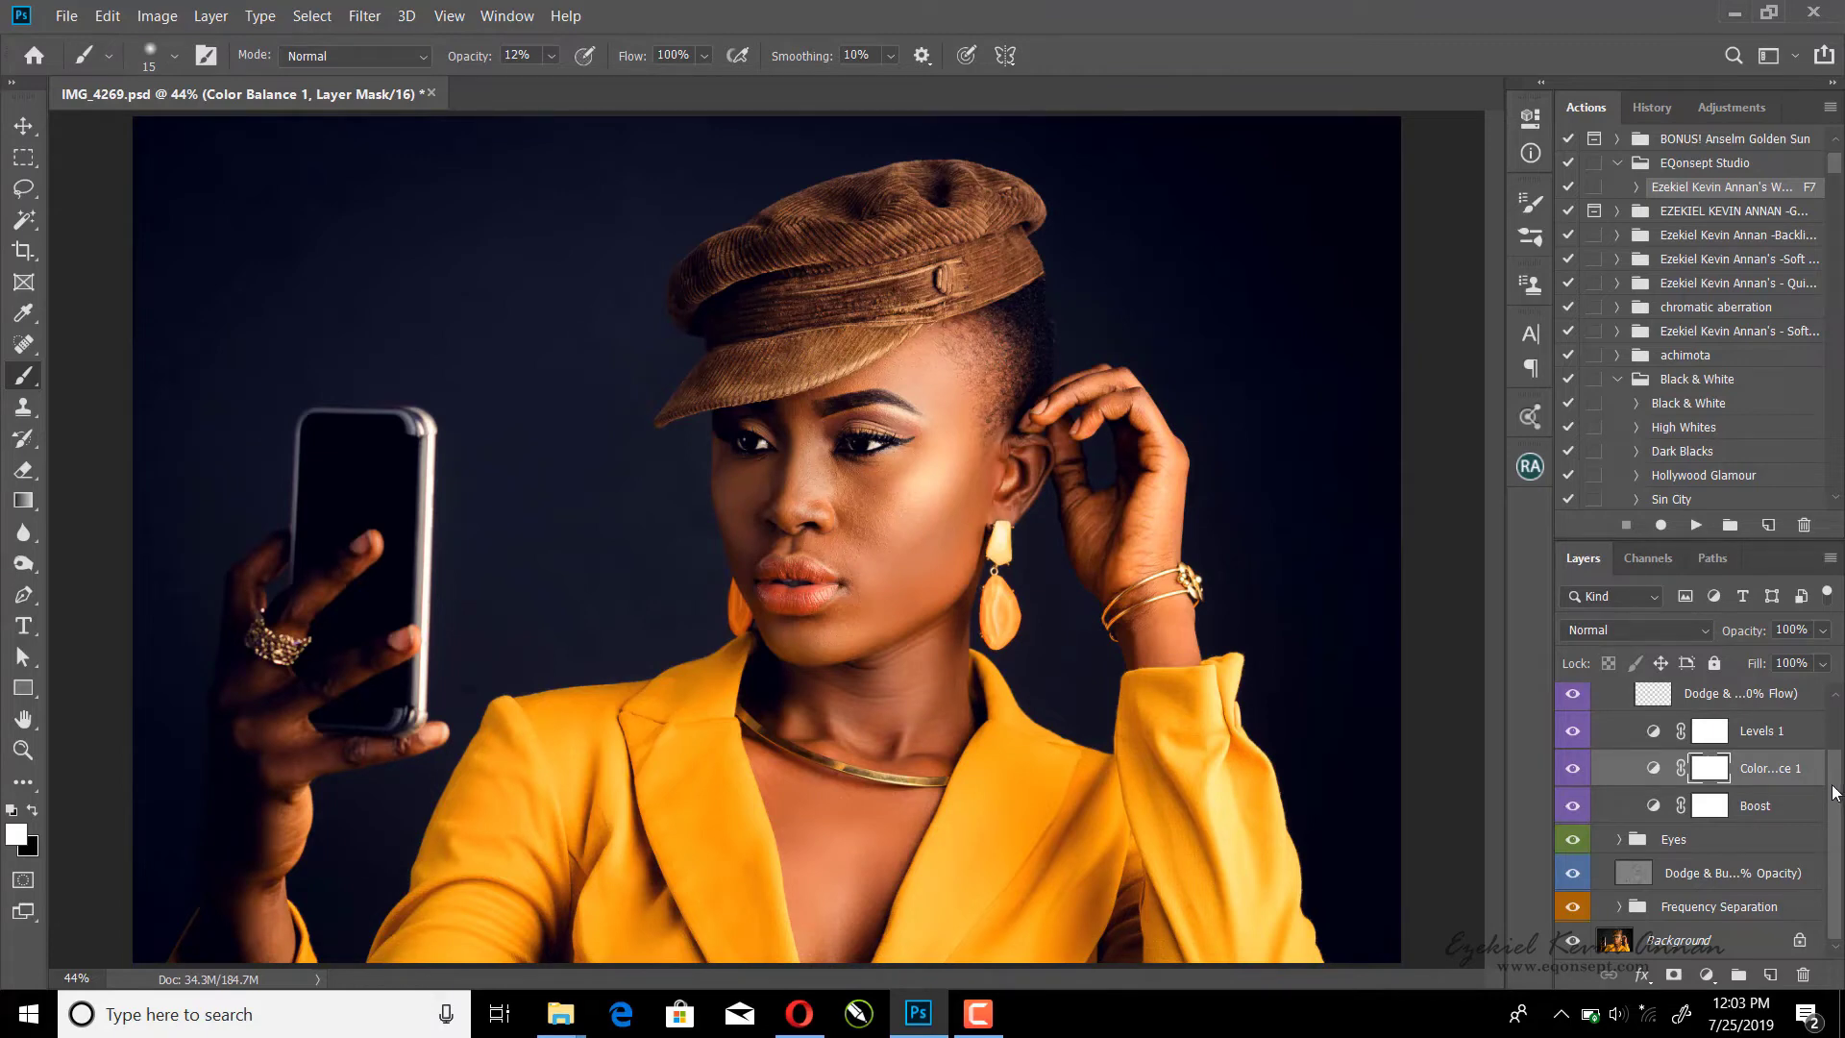
Step: On the Dodge & Burn Bakground layer in the Toning group, paint soft white strokes at 20% opacity over the raised hand, face and phone-side forearm
scroll(1830, 776, up, 1)
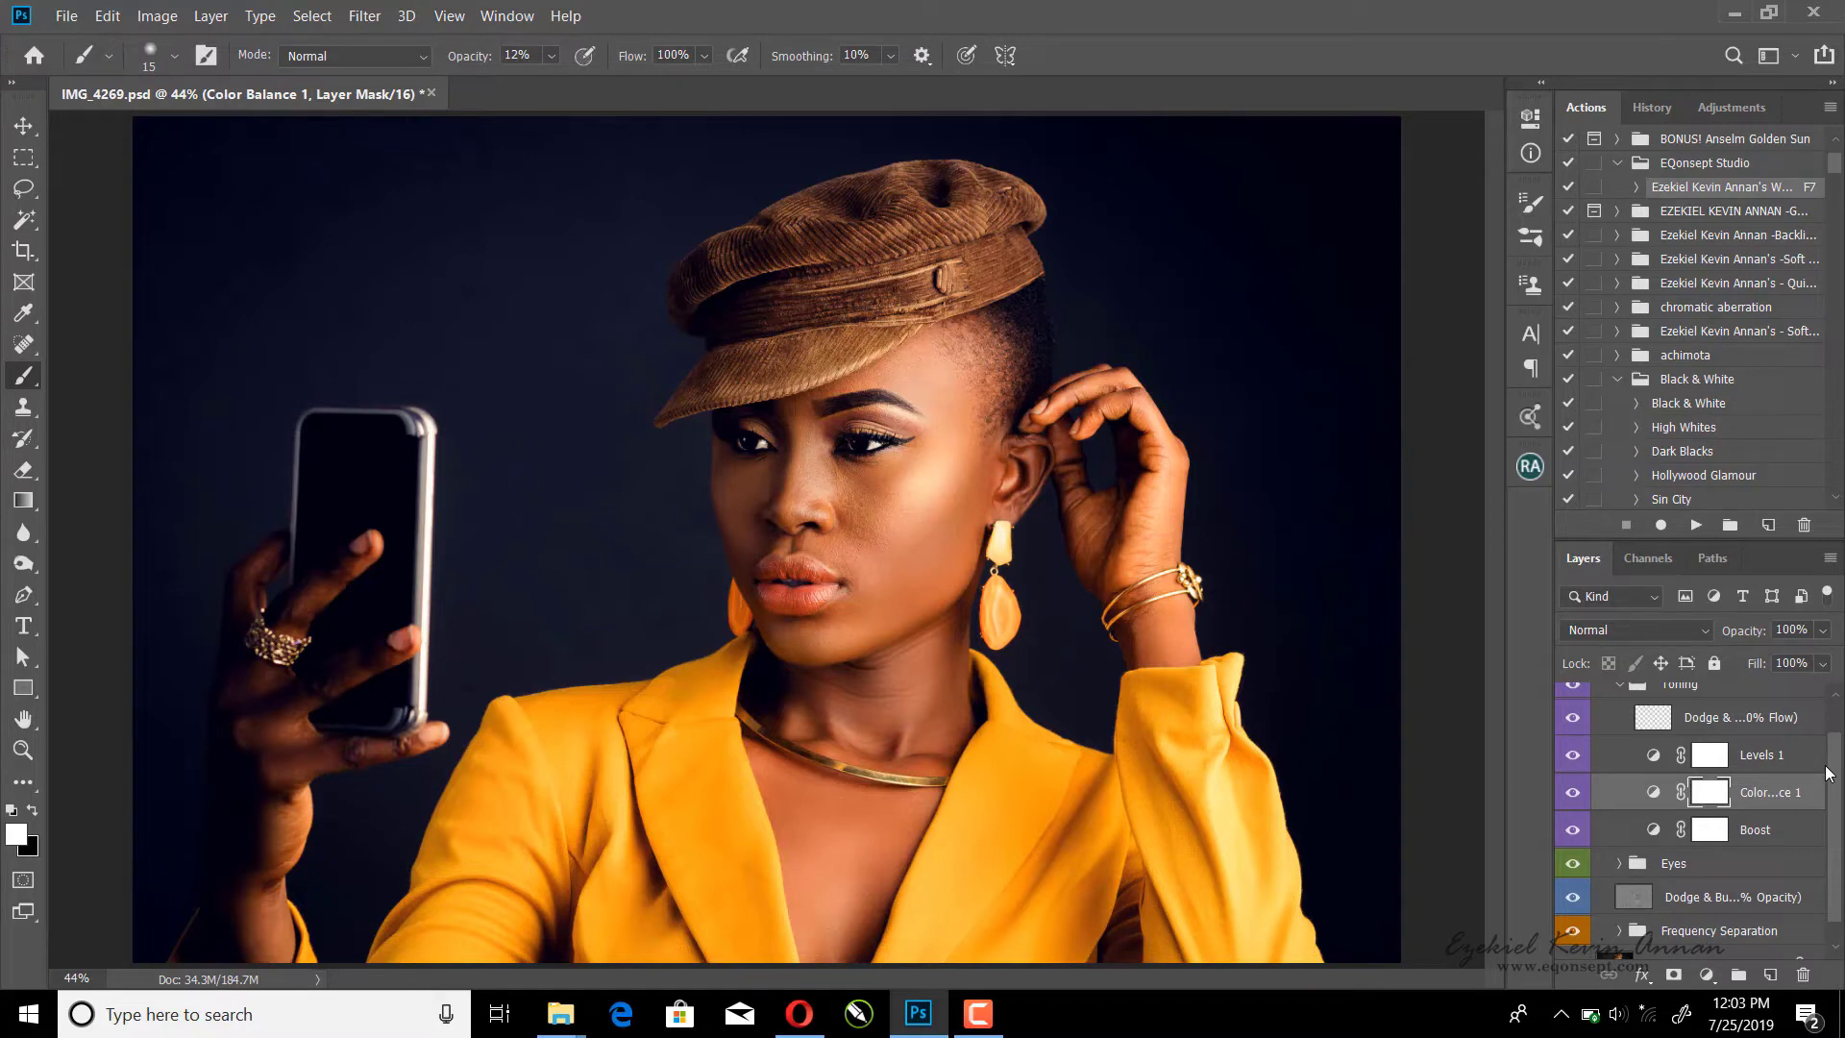
click(1729, 717)
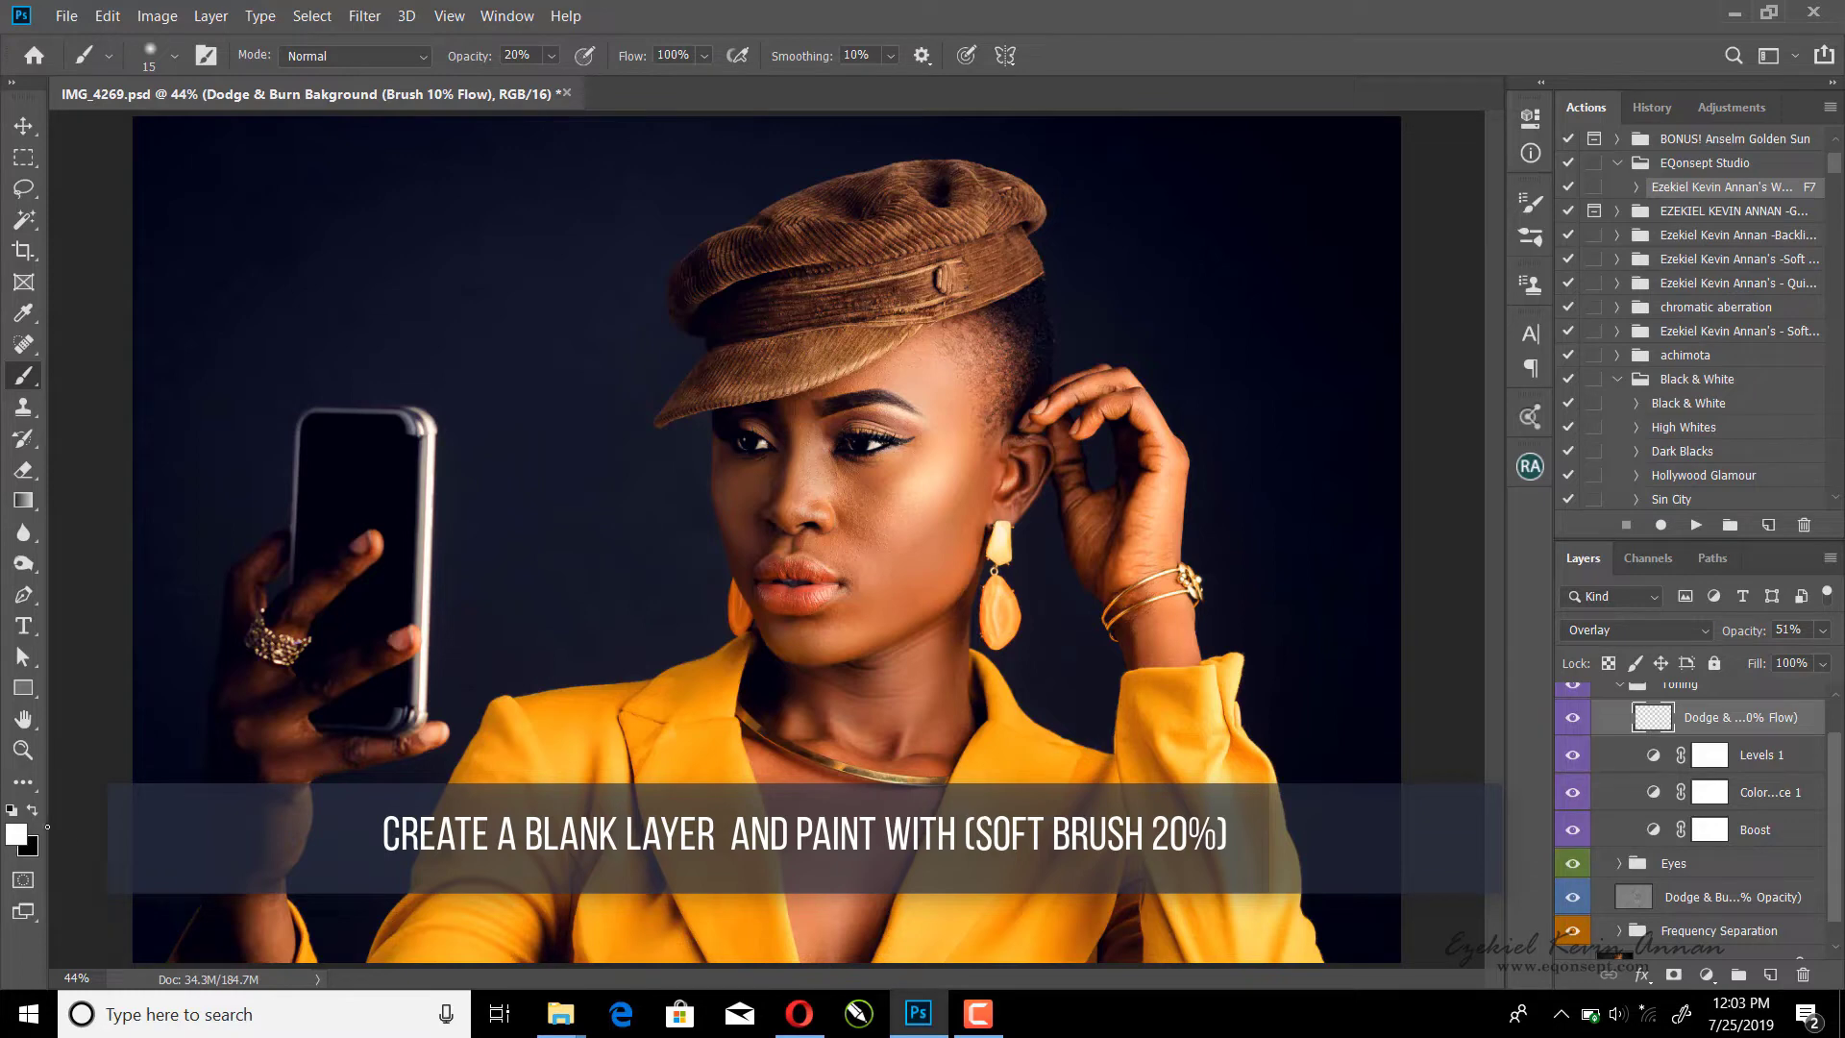
key(bracketright)
key(bracketright)
key(bracketright)
key(bracketright)
key(bracketright)
key(bracketleft)
key(bracketleft)
key(bracketleft)
key(bracketleft)
mouse_move(1150, 492)
mouse_down()
mouse_move(1086, 492)
mouse_move(1065, 459)
mouse_move(1090, 524)
mouse_move(942, 426)
mouse_up()
mouse_move(803, 544)
mouse_down()
mouse_move(804, 582)
mouse_move(803, 554)
mouse_move(785, 555)
mouse_up()
drag(305, 893, 278, 916)
Step: Enlarge the soft brush to 150 px and paint white highlights over the raised arm's sleeve and across the yellow jacket
key(bracketright)
key(bracketright)
key(bracketright)
key(bracketright)
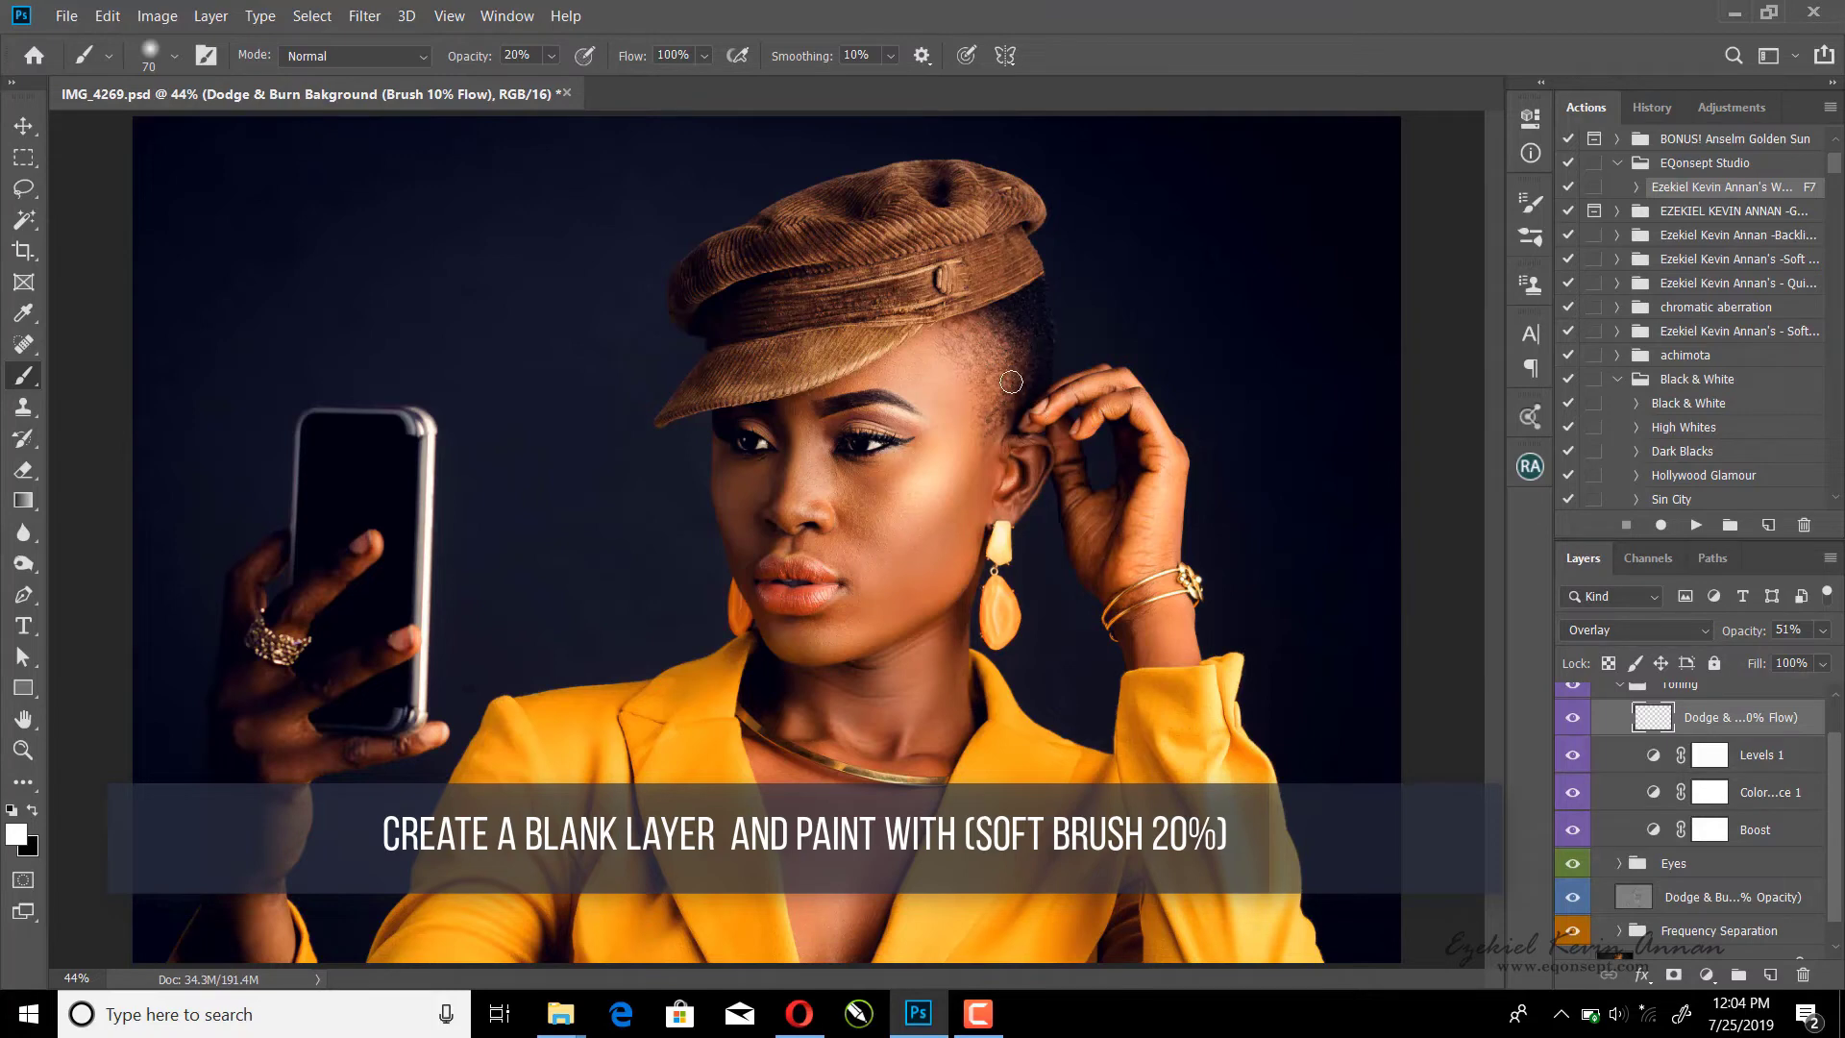
key(bracketright)
key(bracketright)
key(bracketright)
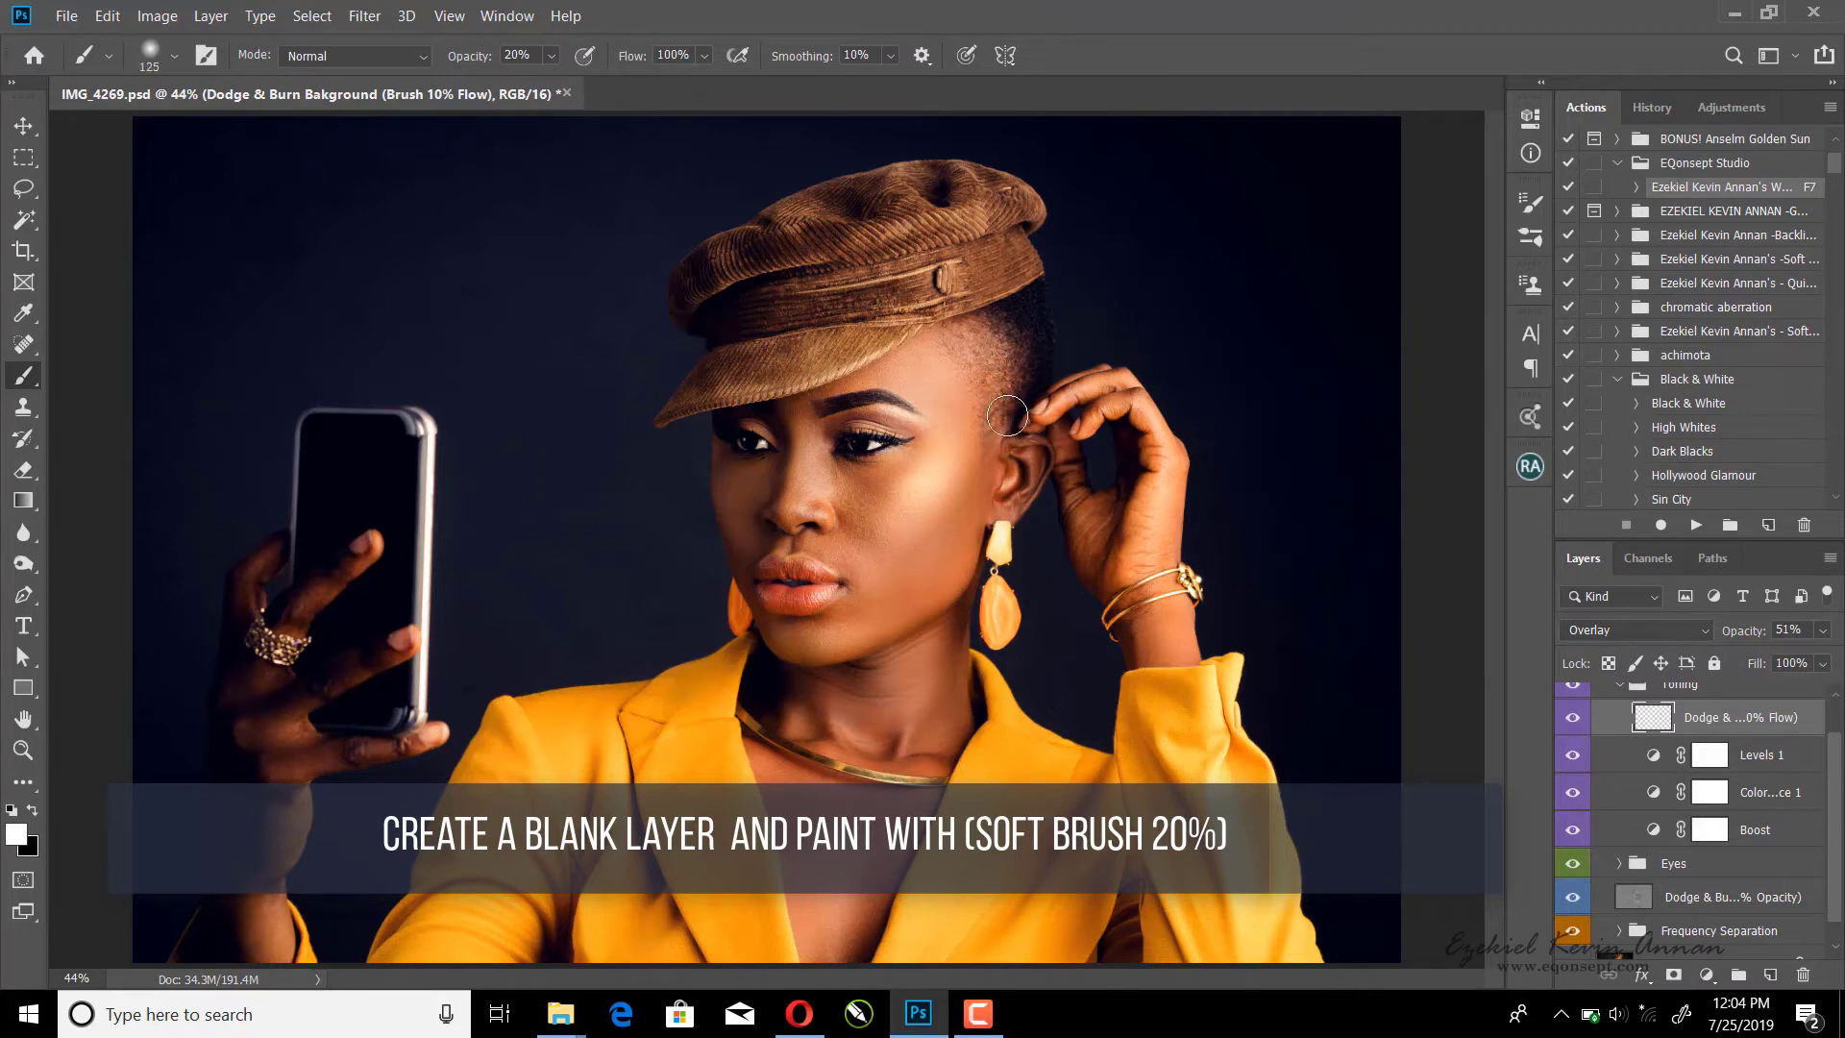
key(bracketright)
key(bracketright)
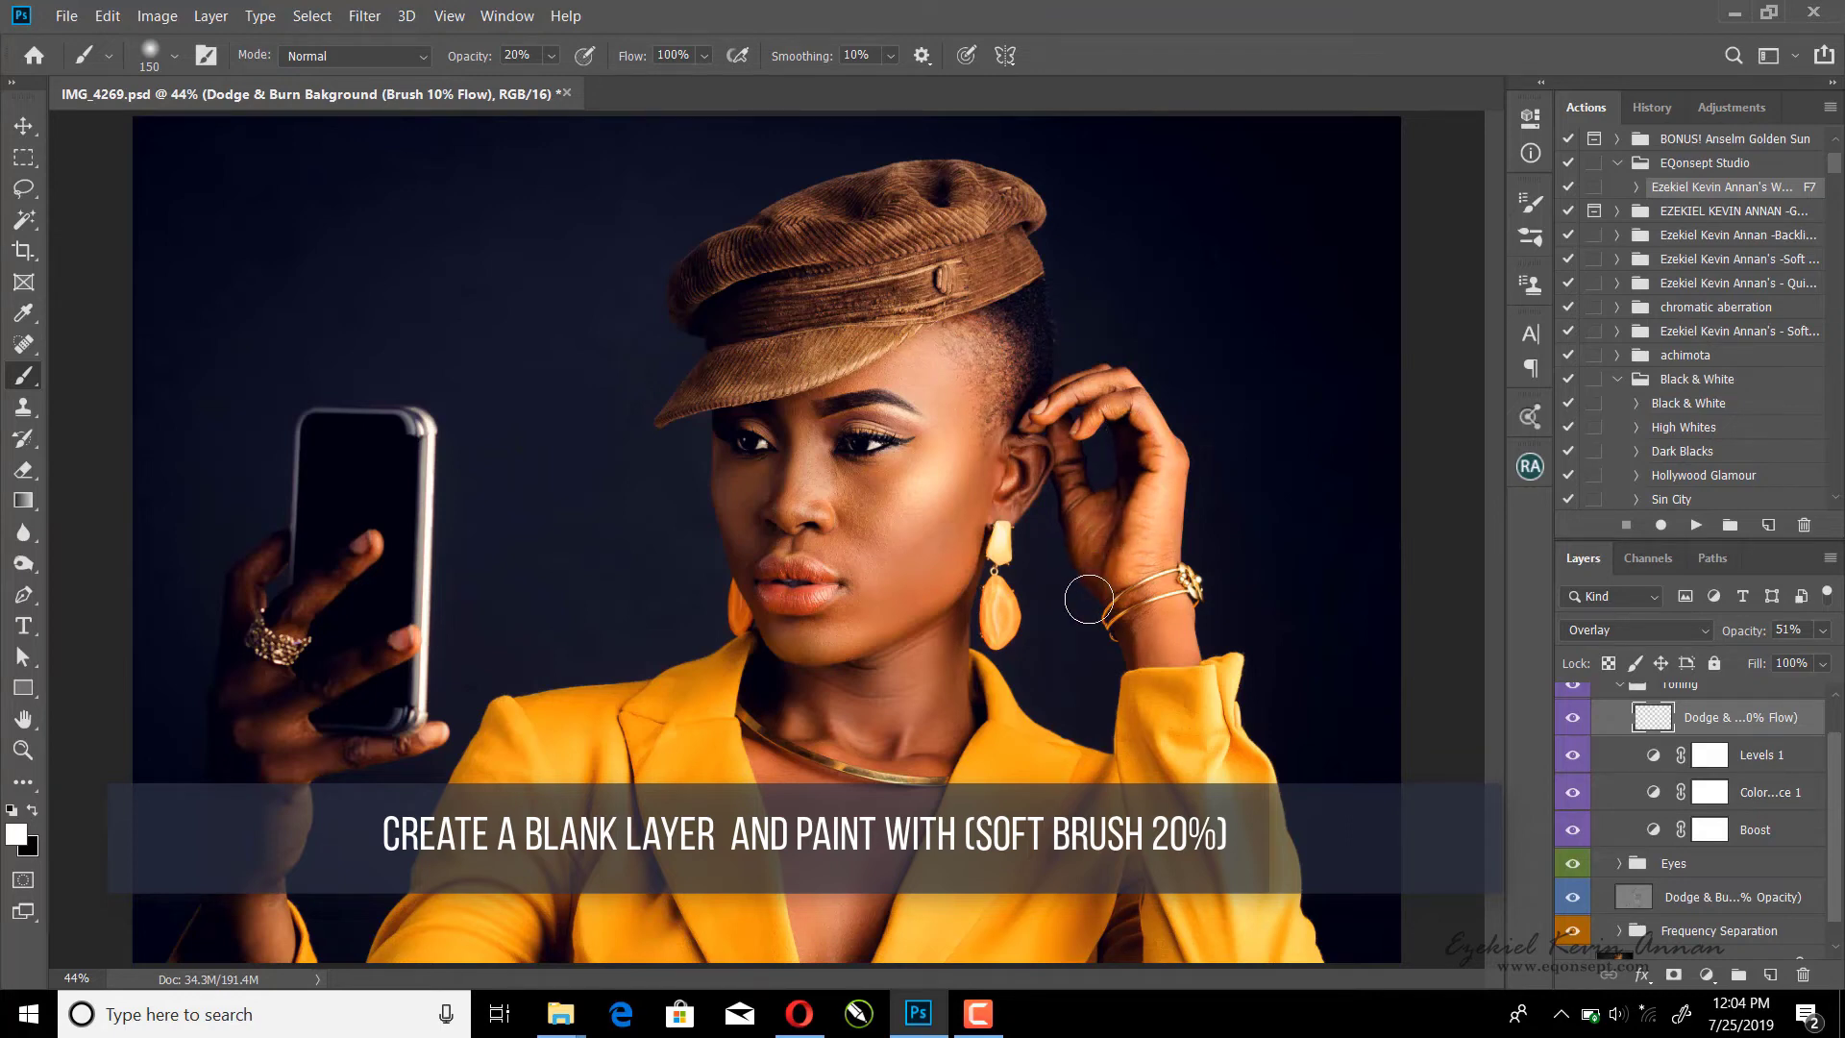
mouse_move(1146, 685)
mouse_down()
mouse_move(1205, 765)
mouse_move(1194, 712)
mouse_move(1211, 805)
mouse_move(1235, 803)
mouse_up()
mouse_move(1072, 875)
mouse_down()
mouse_move(1036, 920)
mouse_move(1009, 890)
mouse_move(670, 938)
mouse_move(555, 896)
mouse_up()
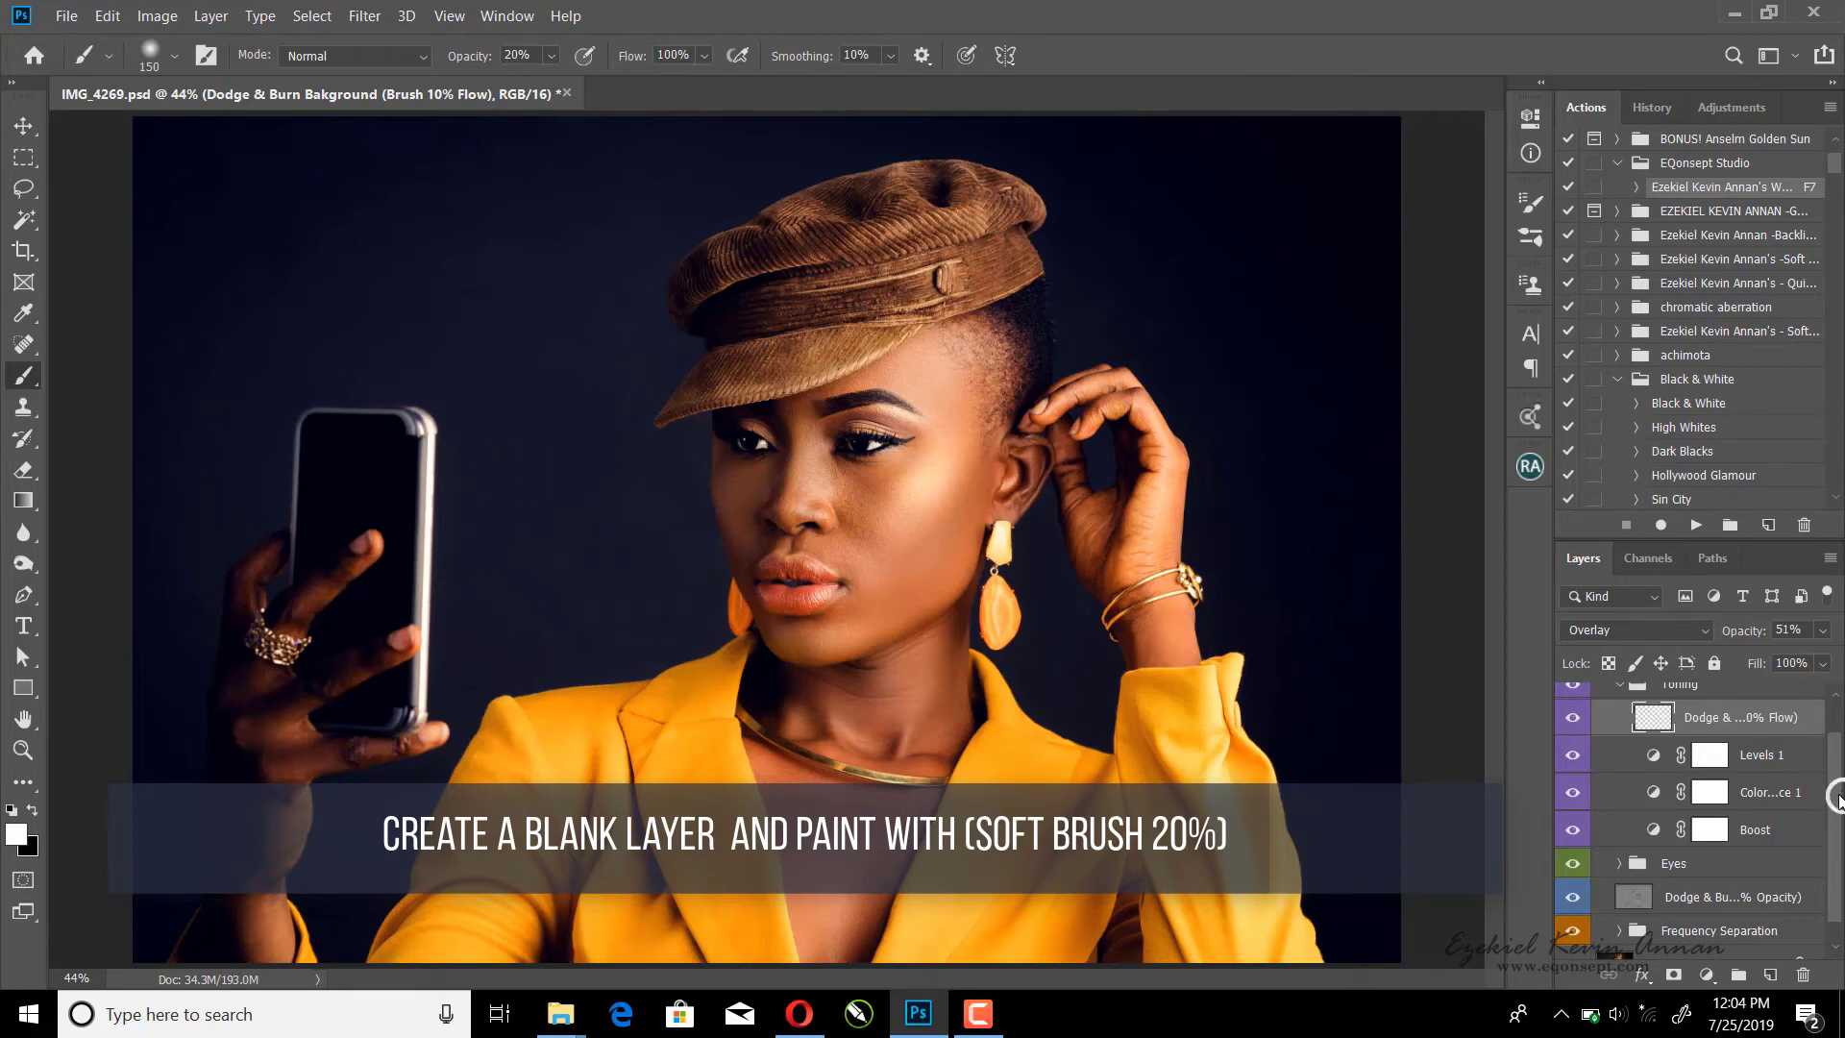
Step: Collapse the Toning group and the portrait workflow group that contains it
drag(1835, 796, 1838, 751)
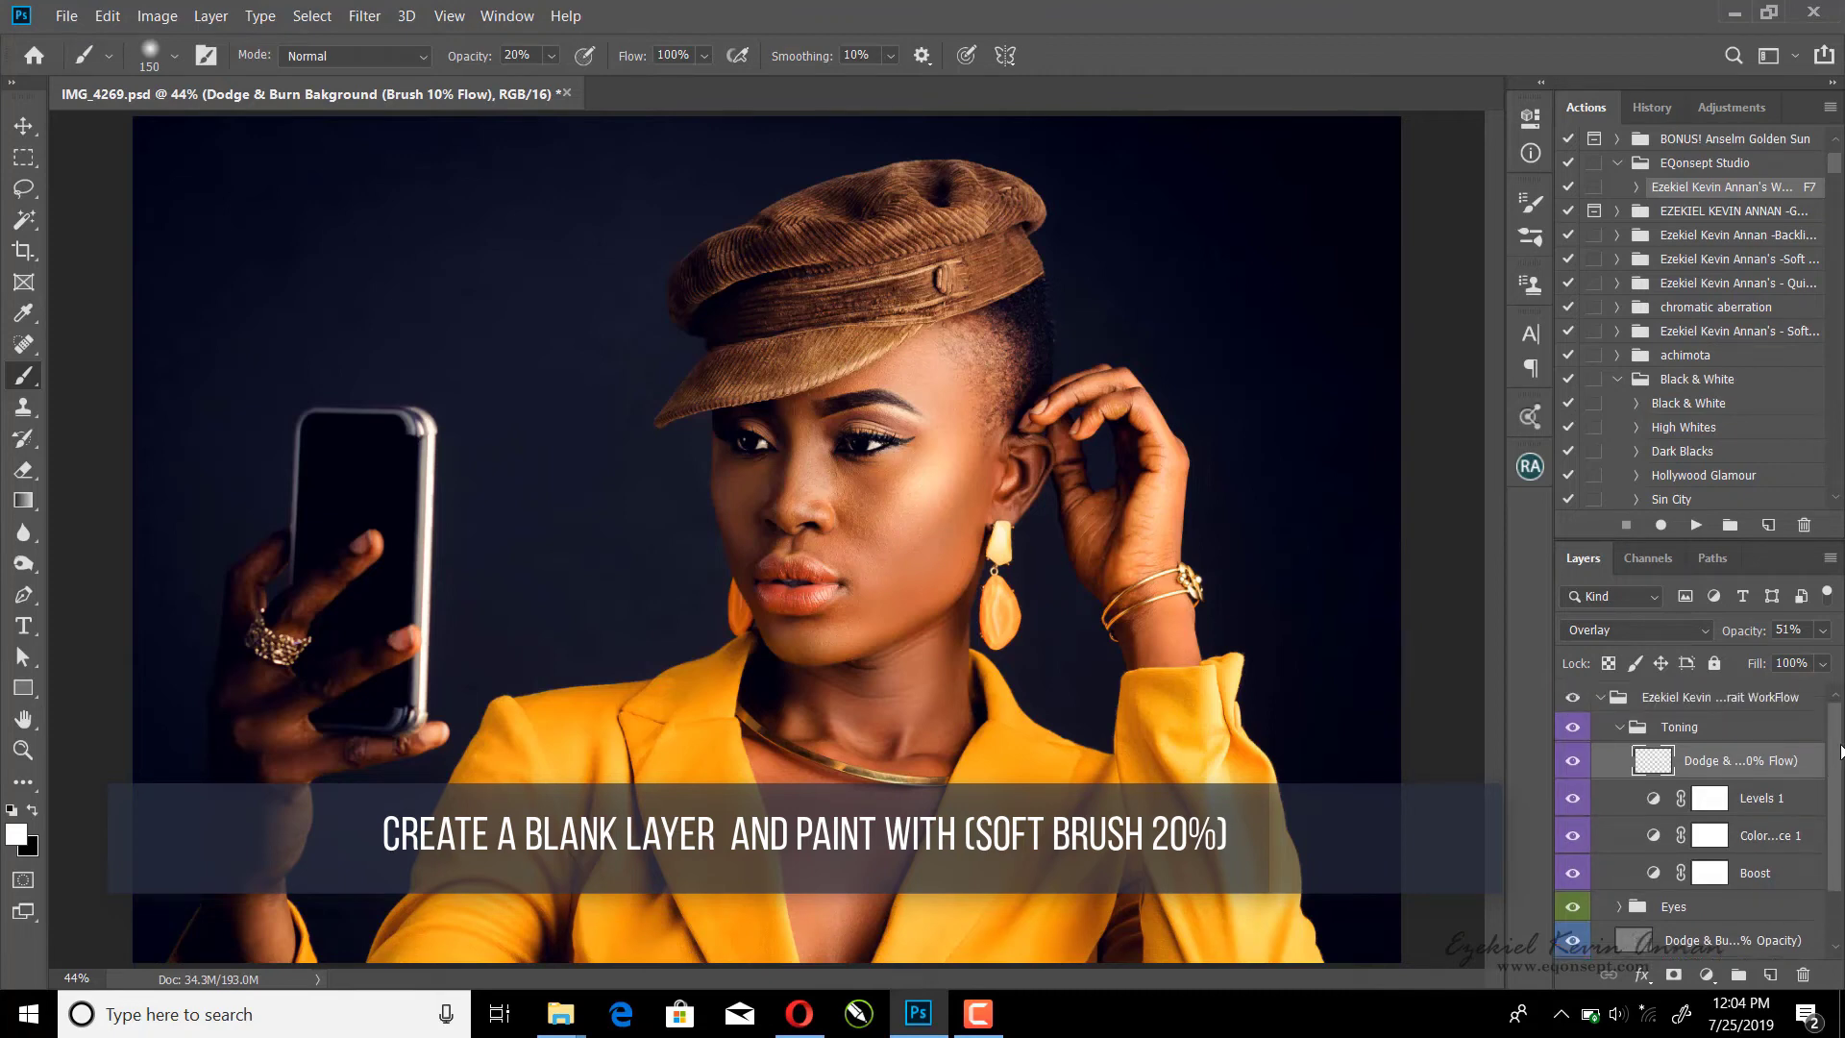
click(1618, 727)
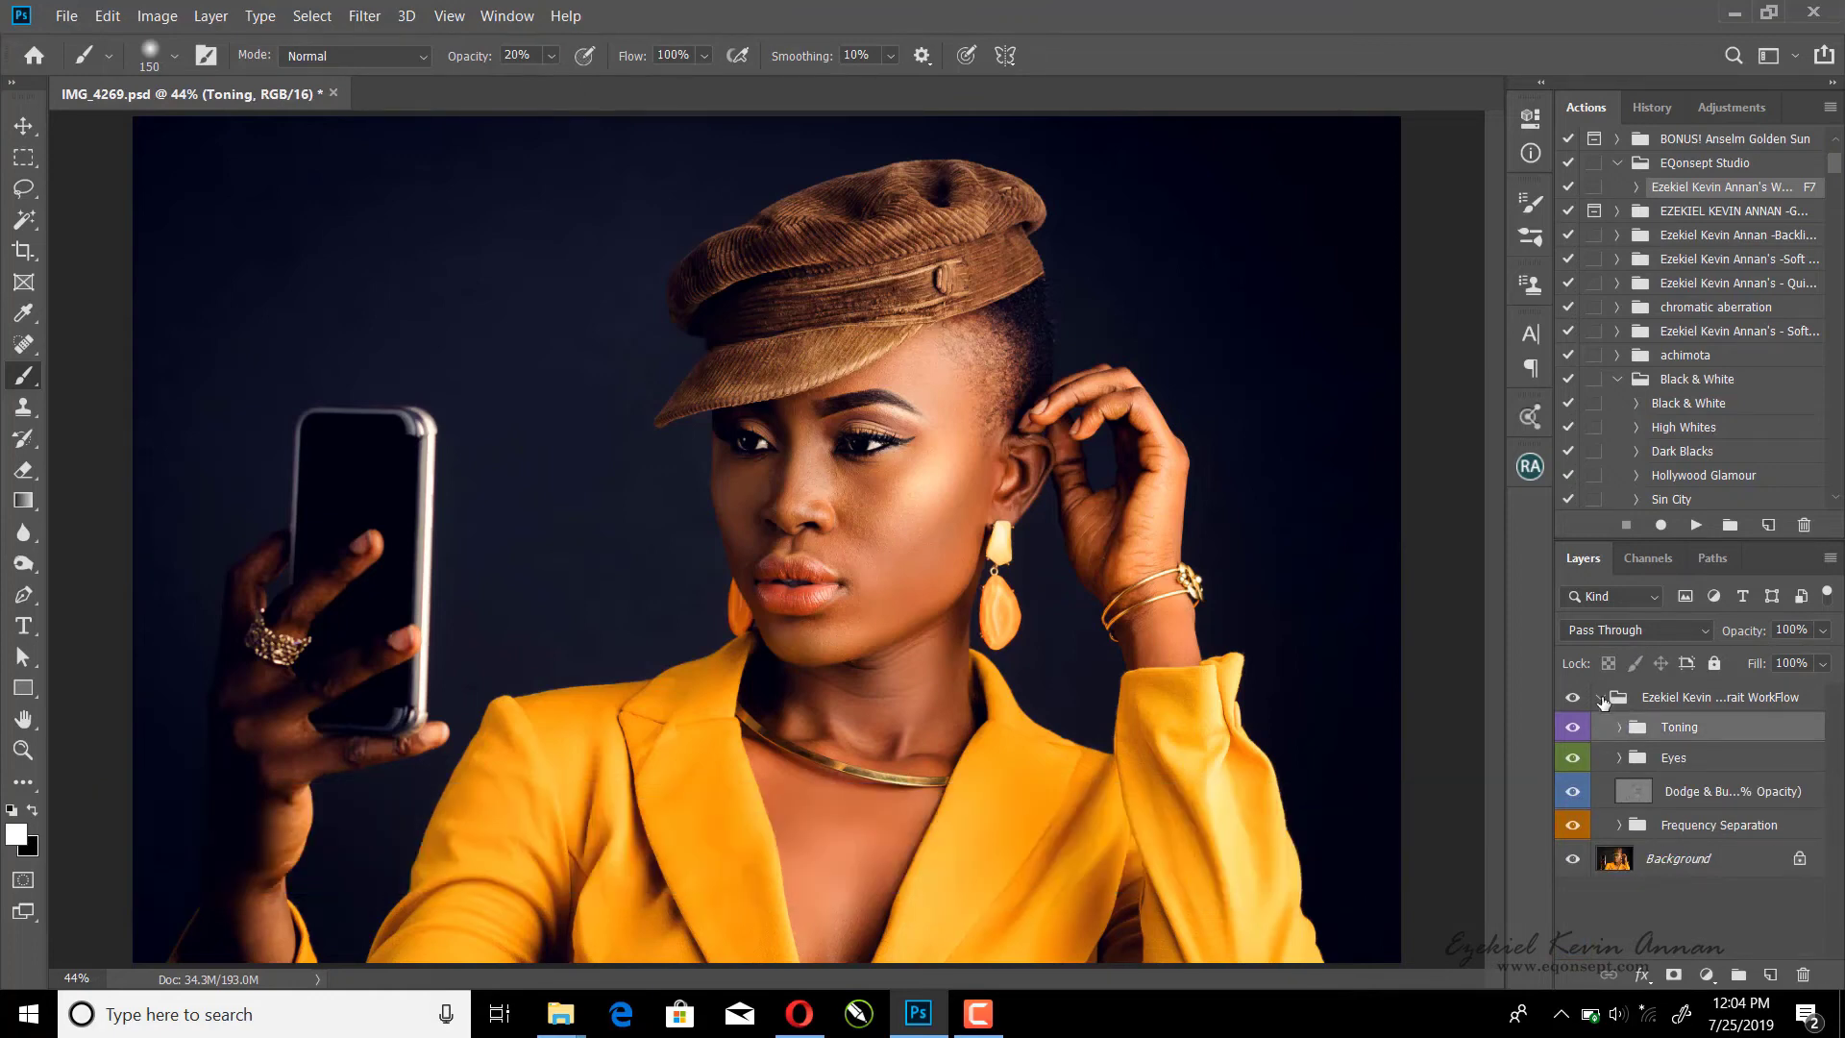
click(1601, 697)
Step: Toggle the visibility of the whole portrait workflow group repeatedly to compare the retouched portrait with the original
click(1573, 697)
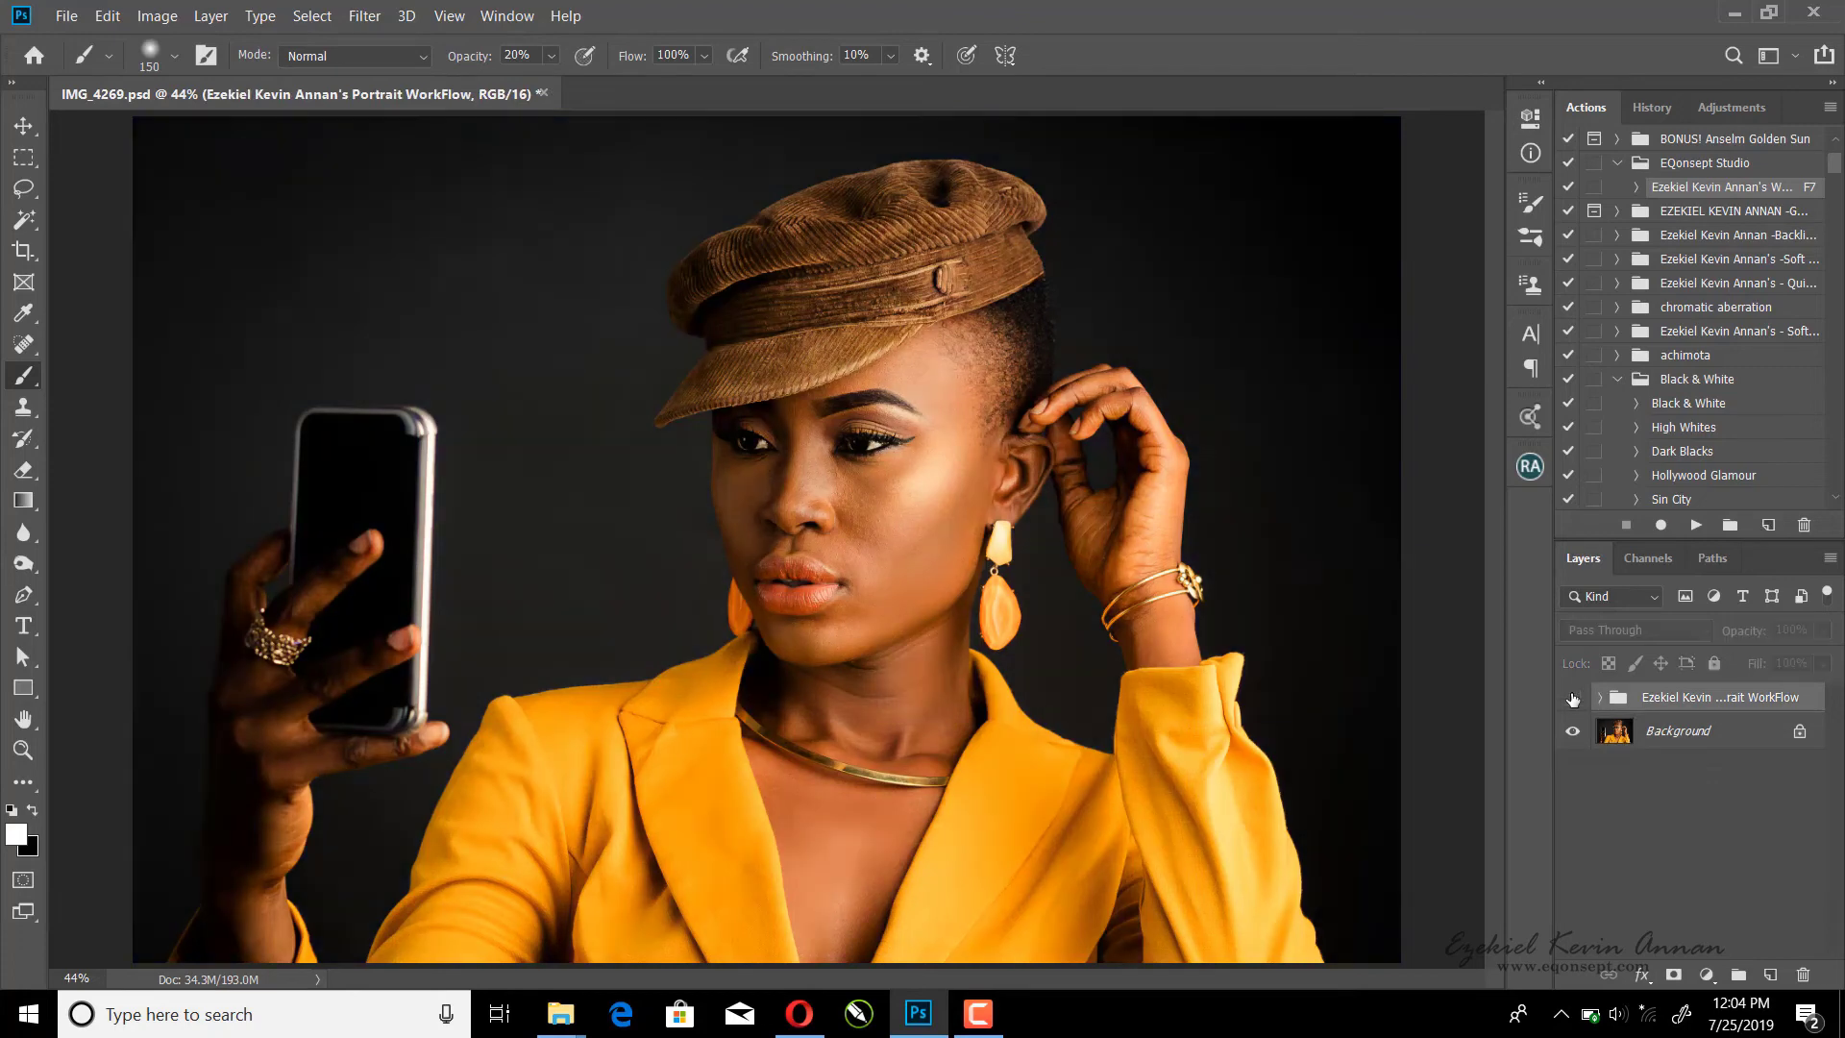
click(1573, 698)
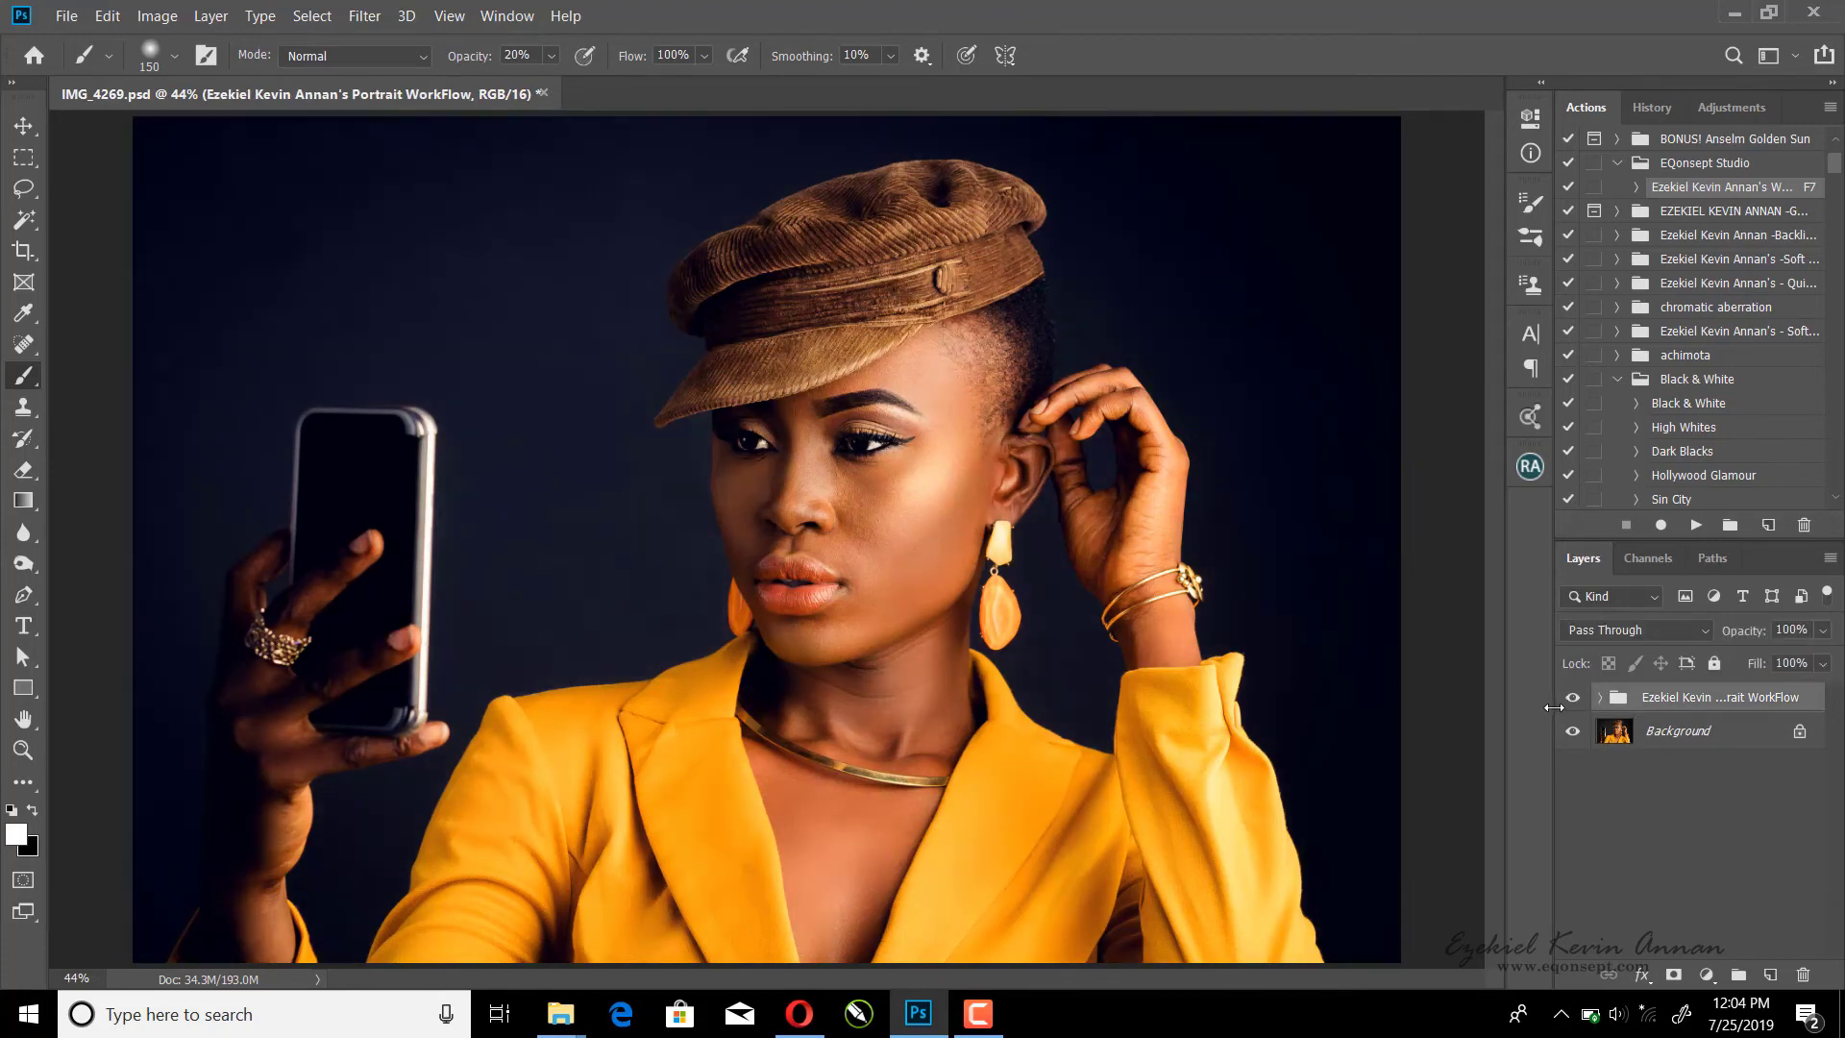
click(1573, 697)
click(1573, 697)
click(1573, 699)
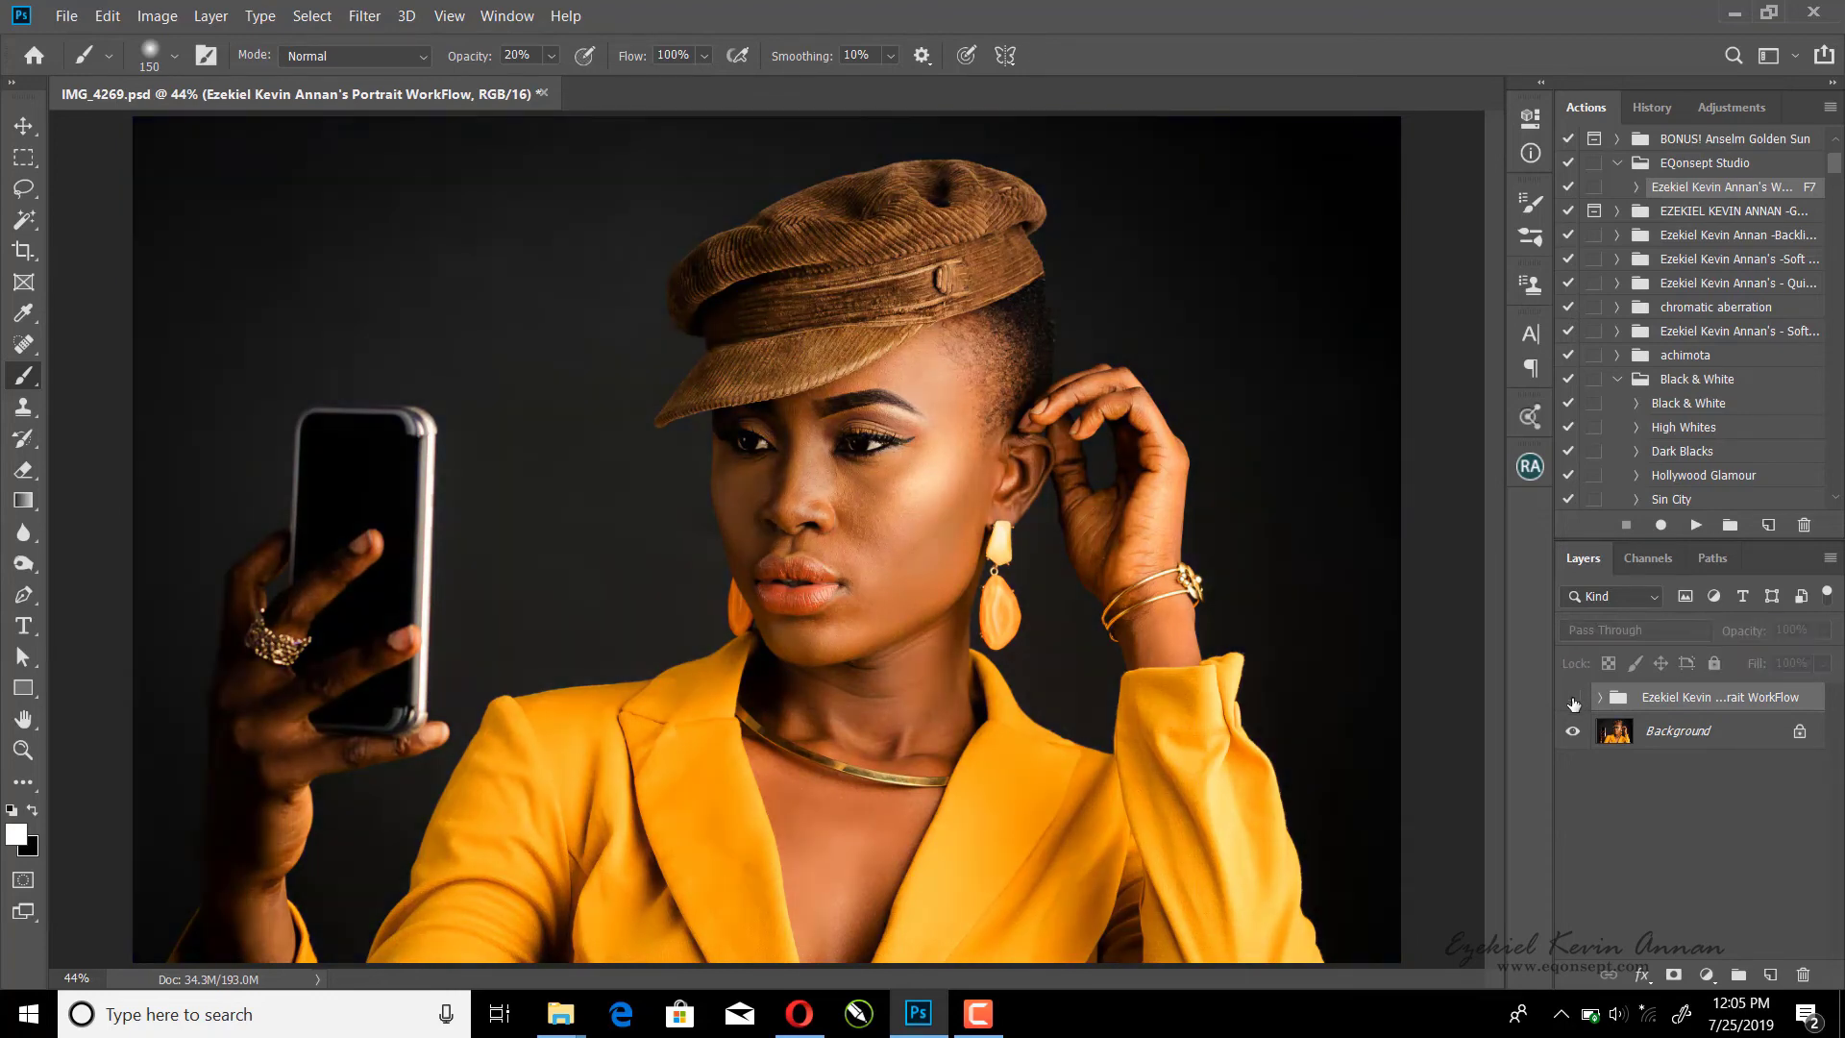
click(1573, 698)
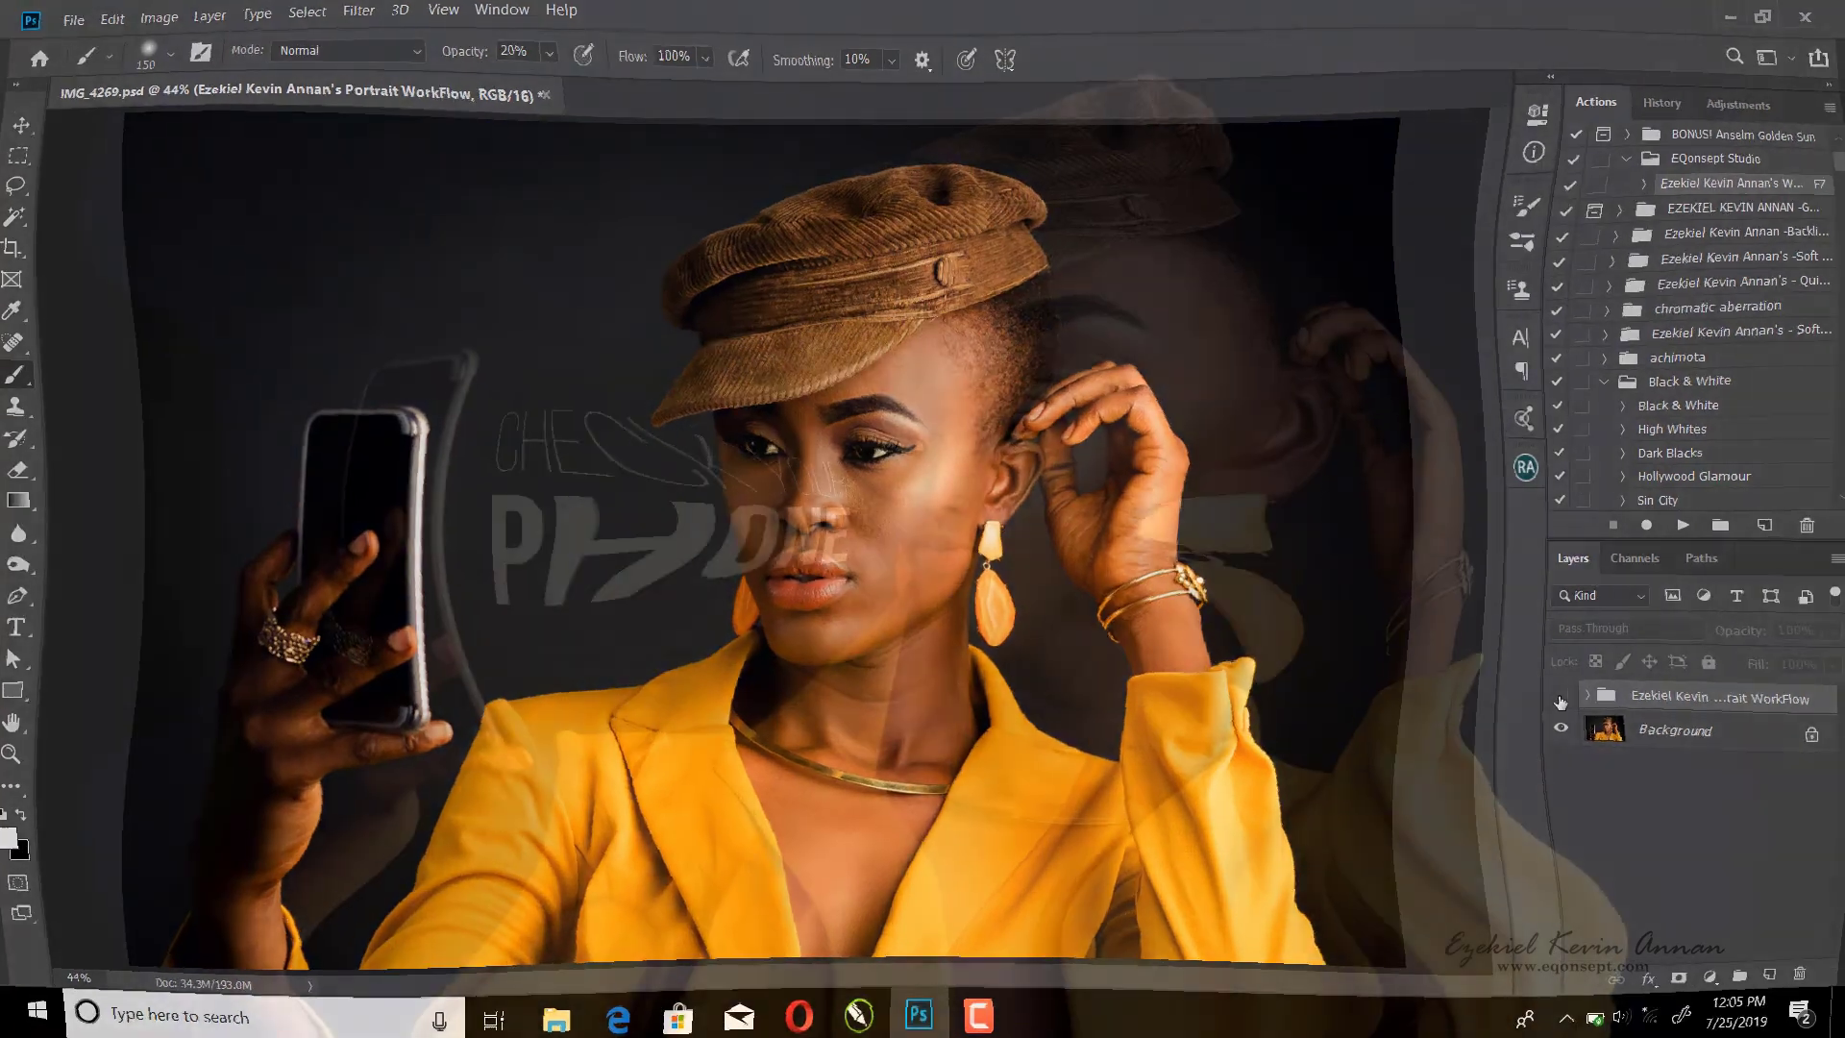